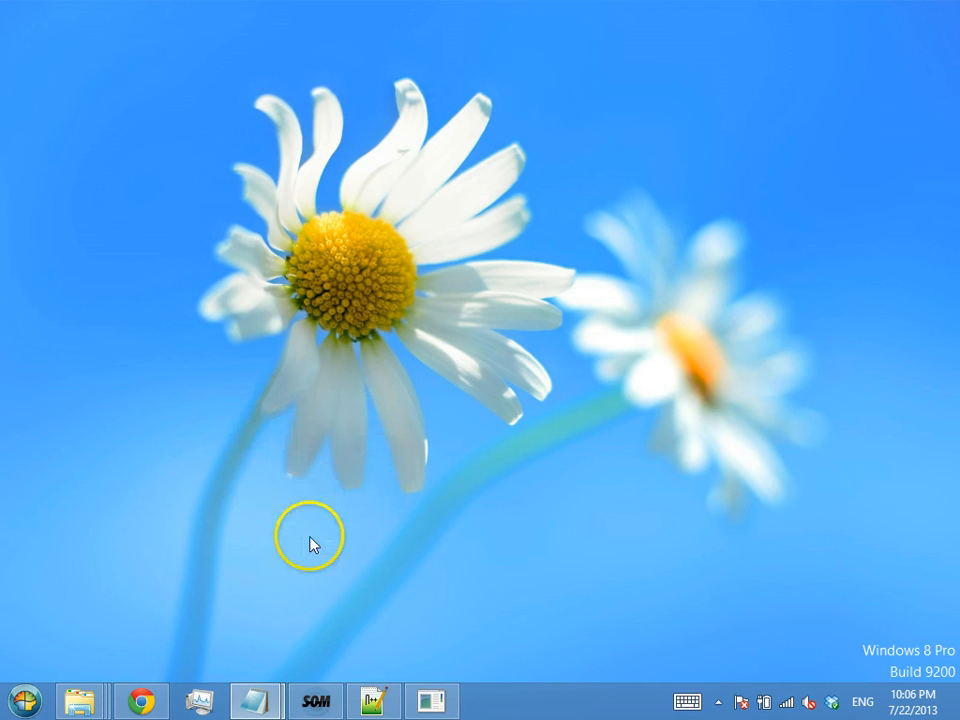
Switch to Heroes of Might and Magic II and start a new standard game
click(431, 700)
key(n)
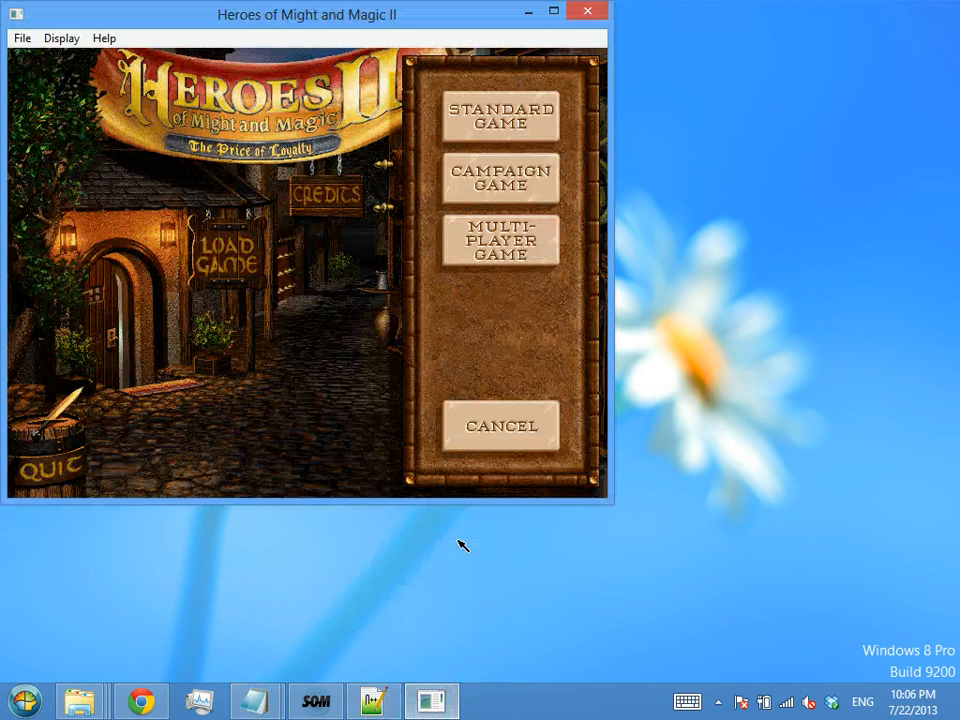
key(s)
key(Return)
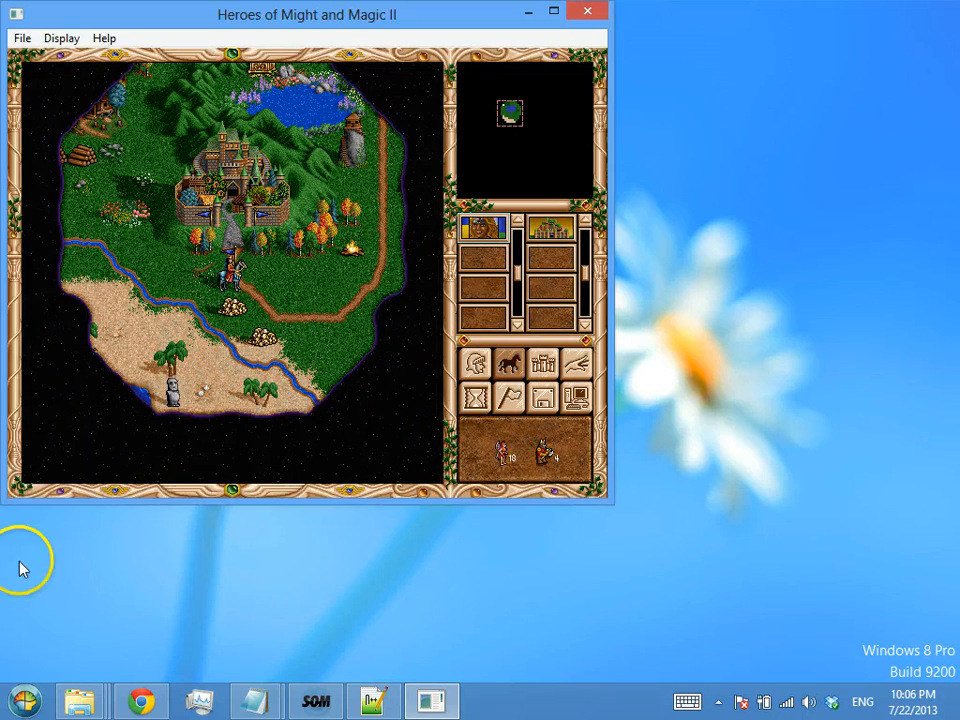
Open a new Notepad document and note "Graphics" with "-- Icon" on the line below
click(20, 701)
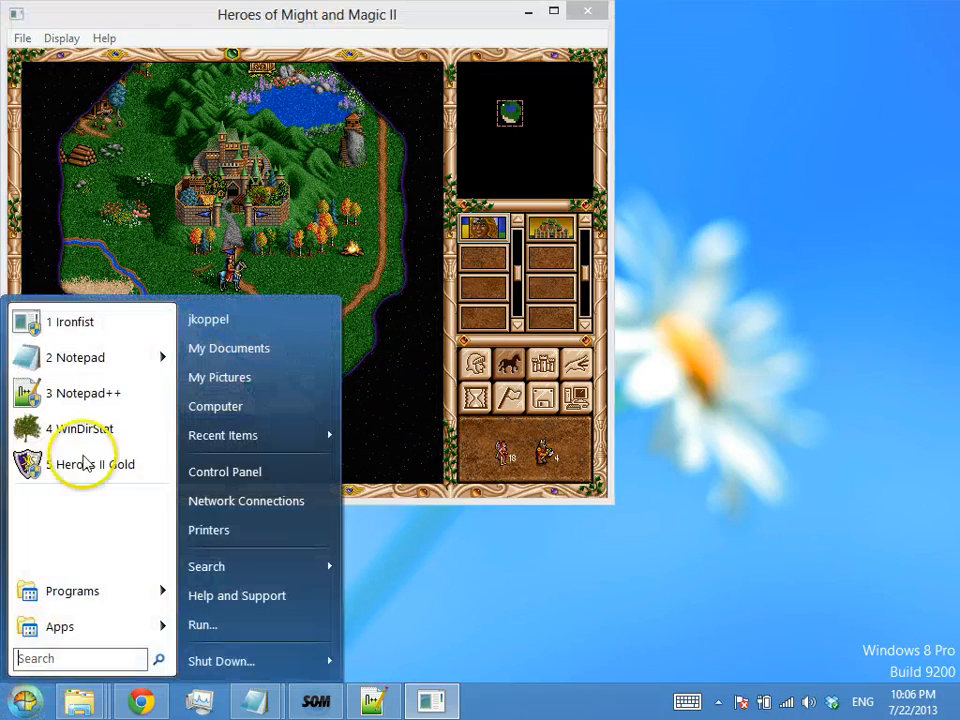
click(90, 358)
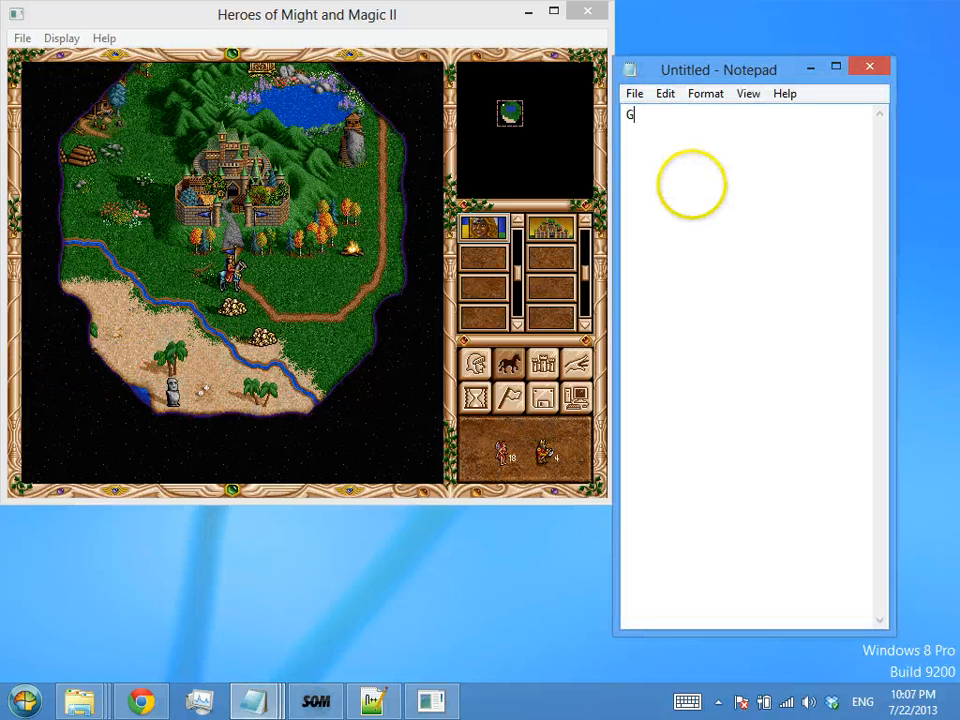
text(-- Icon)
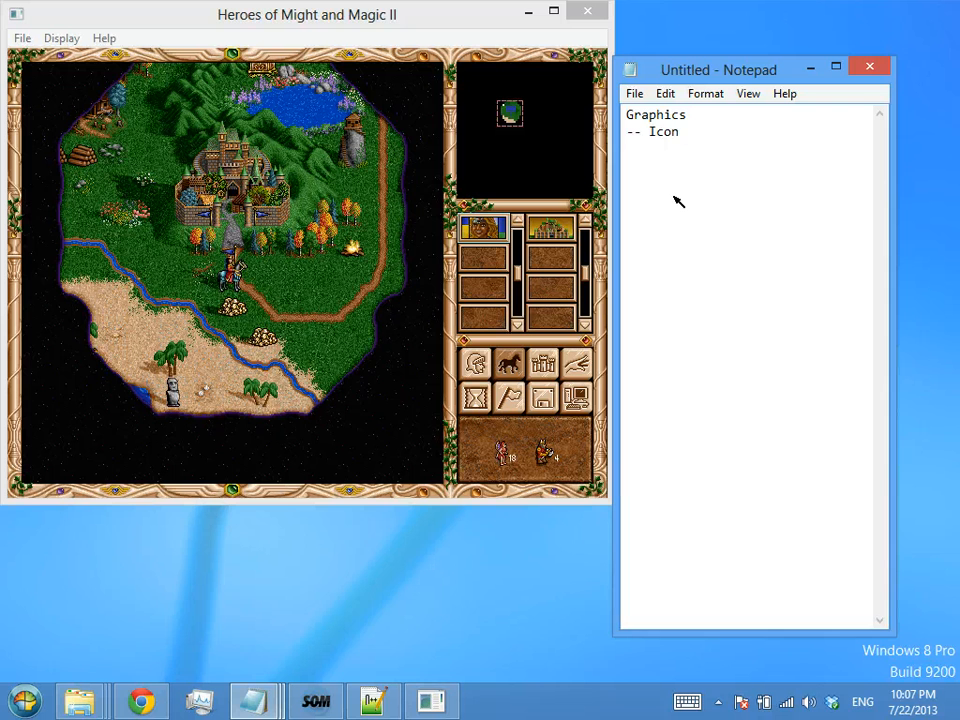
Return to the game and view the creature portraits on the hero's screen, closing it again
key(alt+Tab)
key(Return)
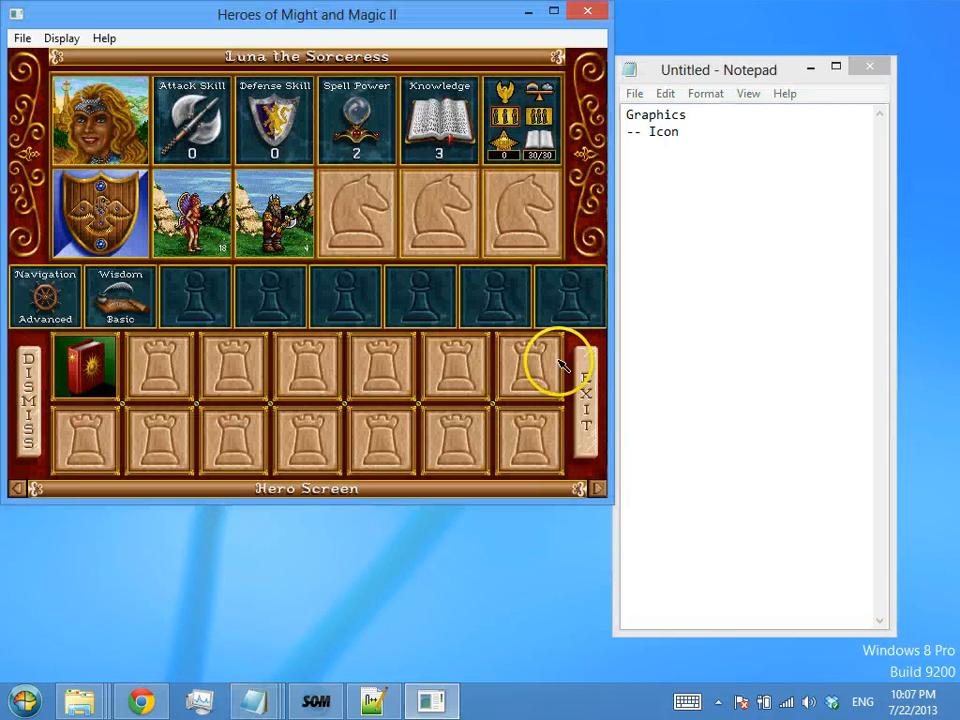
click(583, 377)
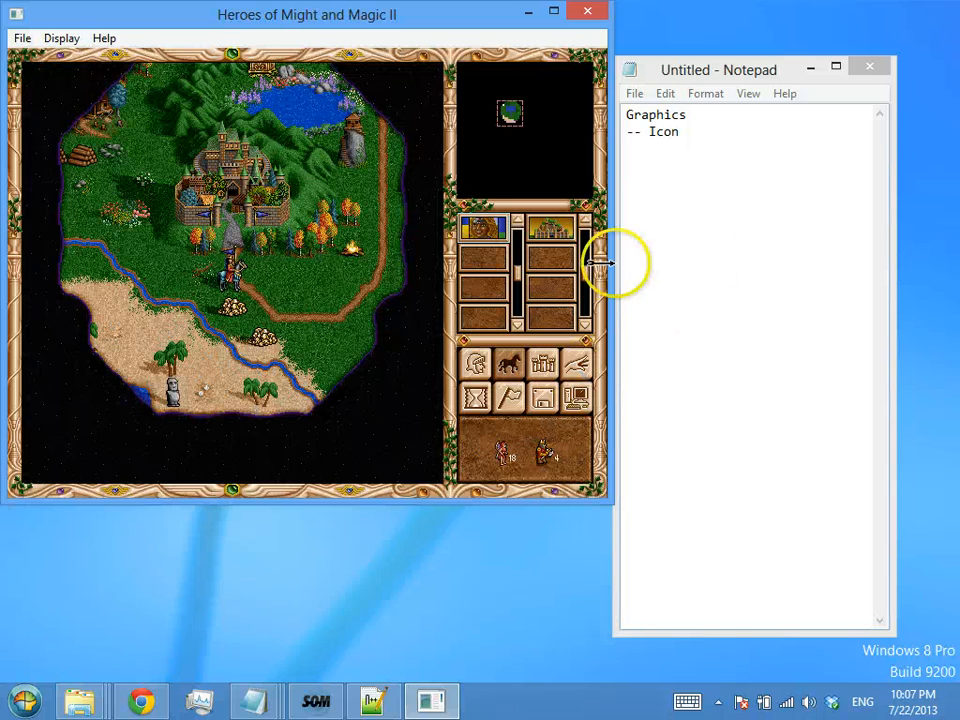
Move the hero southeast across the adventure map to the grassland beside the river, near the treasure chest
double_click(325, 340)
click(338, 340)
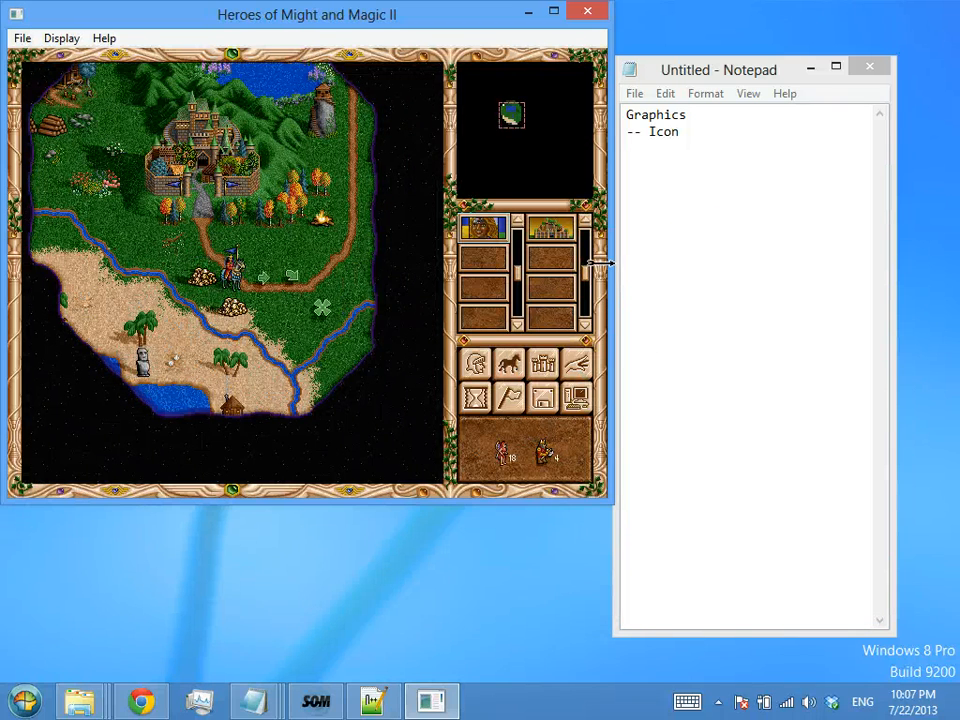
double_click(350, 338)
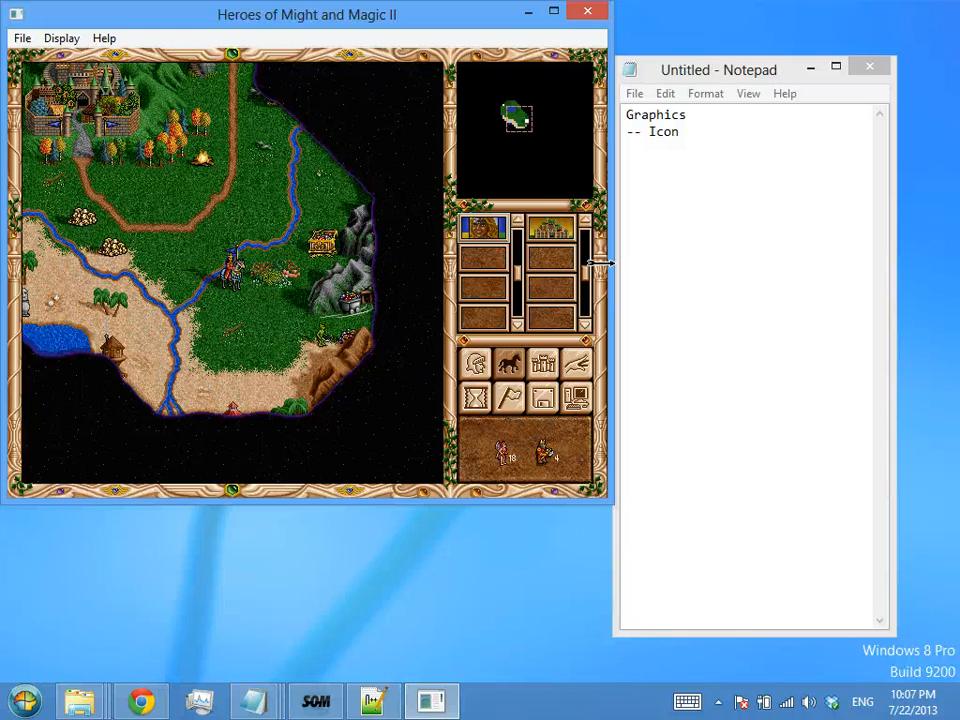
Add "-- Portrait" and "--Adventure map" to the Graphics list in the Notepad notes
click(750, 160)
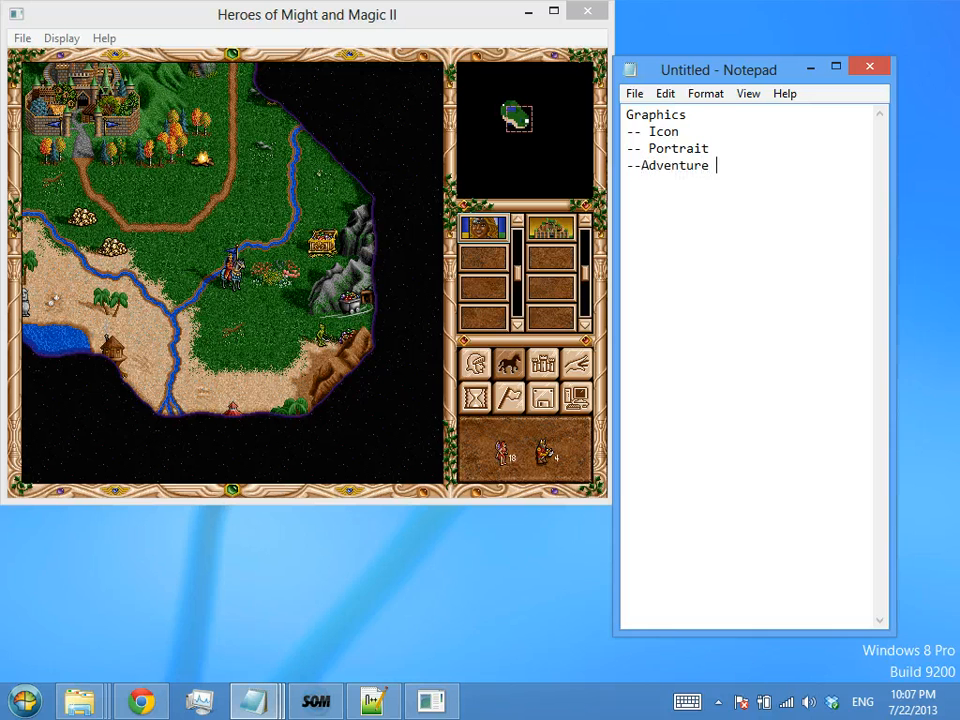
text(map)
Return to the game and, in the battle, attack the topmost goblins with the sprites and move the dwarves forward
key(alt+Tab)
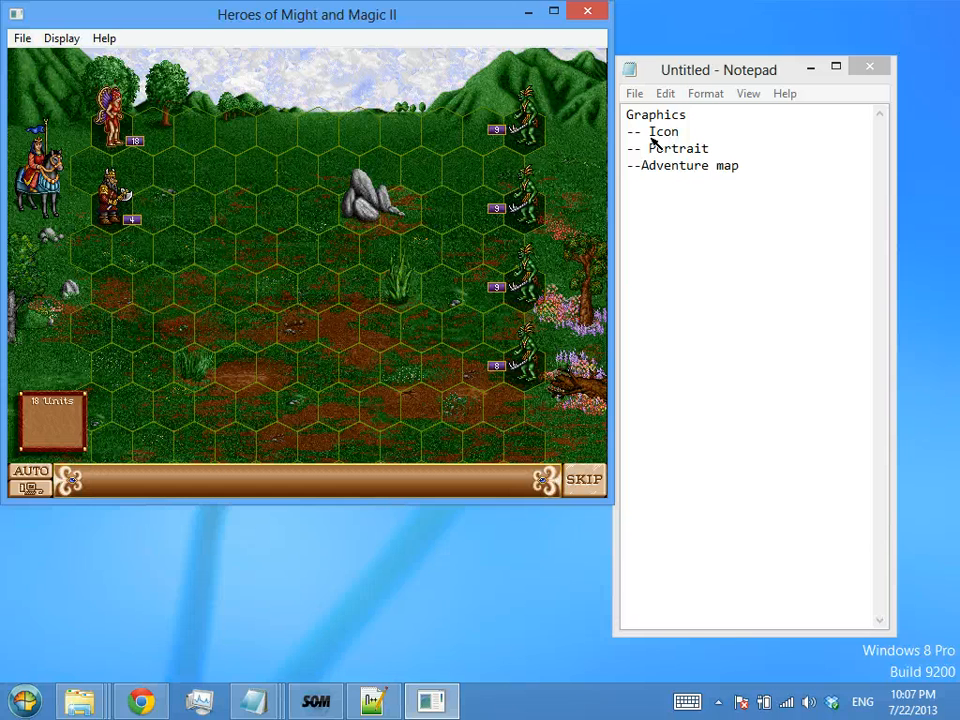
click(515, 117)
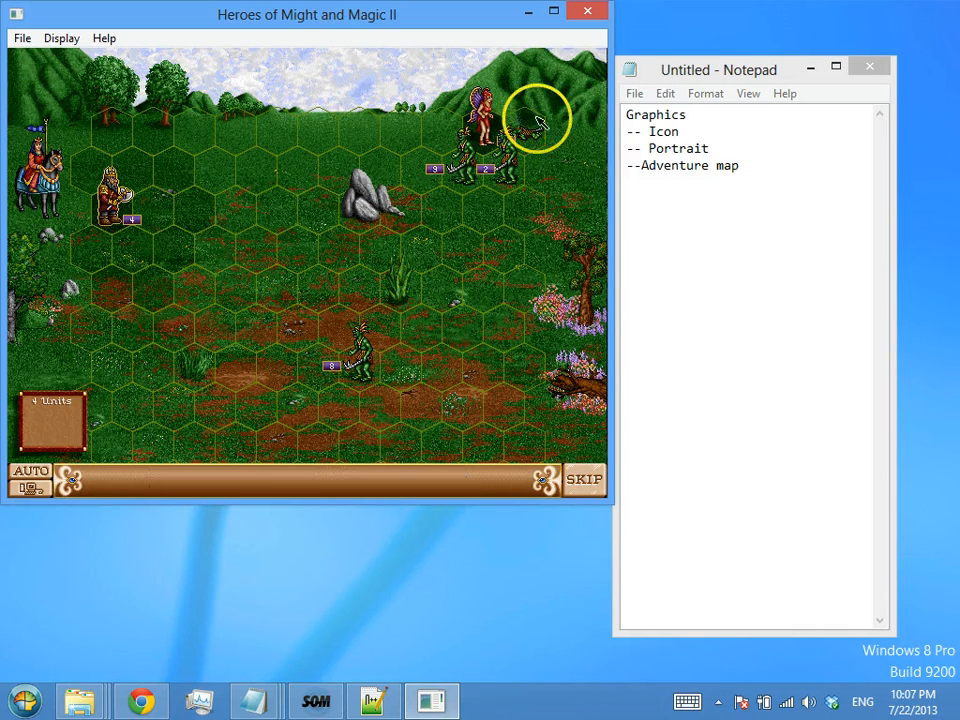
click(200, 215)
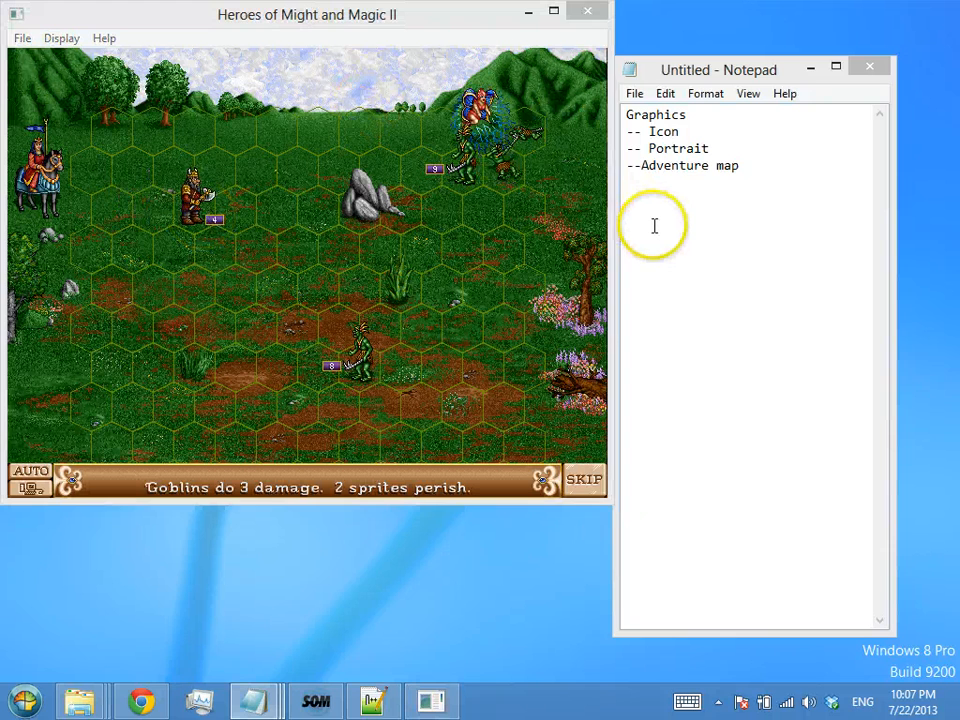
Add "--Battle" to the Graphics list in the notes, followed by separate entries "Creature frame information" and "Sounds"
click(796, 231)
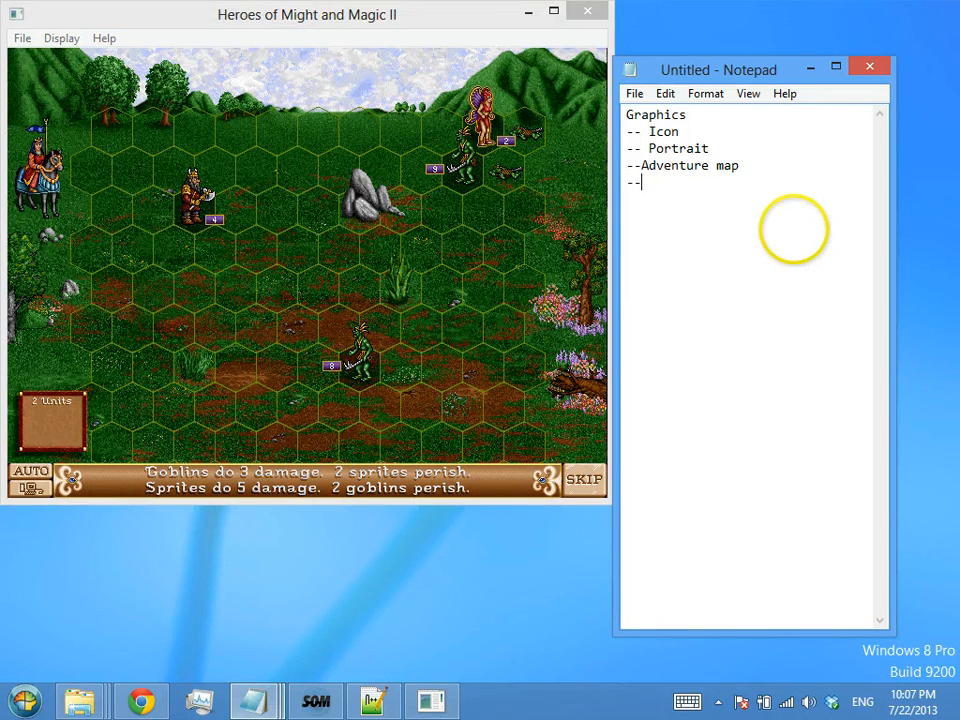
text(--Battle)
key(Return)
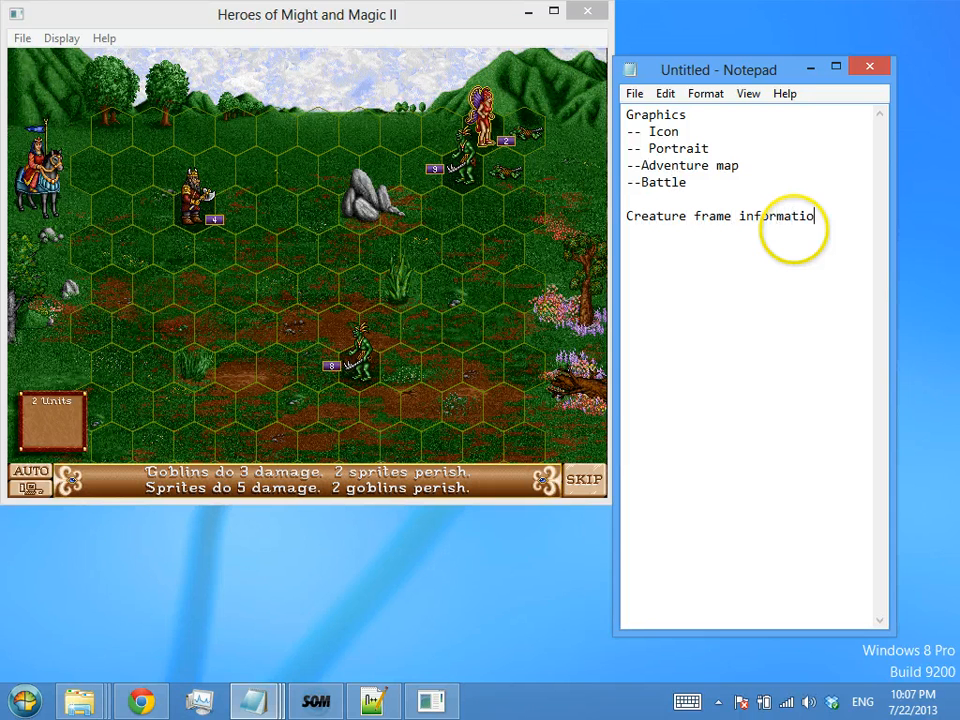
key(Return)
key(Return)
text(B)
Quit the game and go up from the treant.ICN.cadres images to the treant folder in File Explorer
click(598, 11)
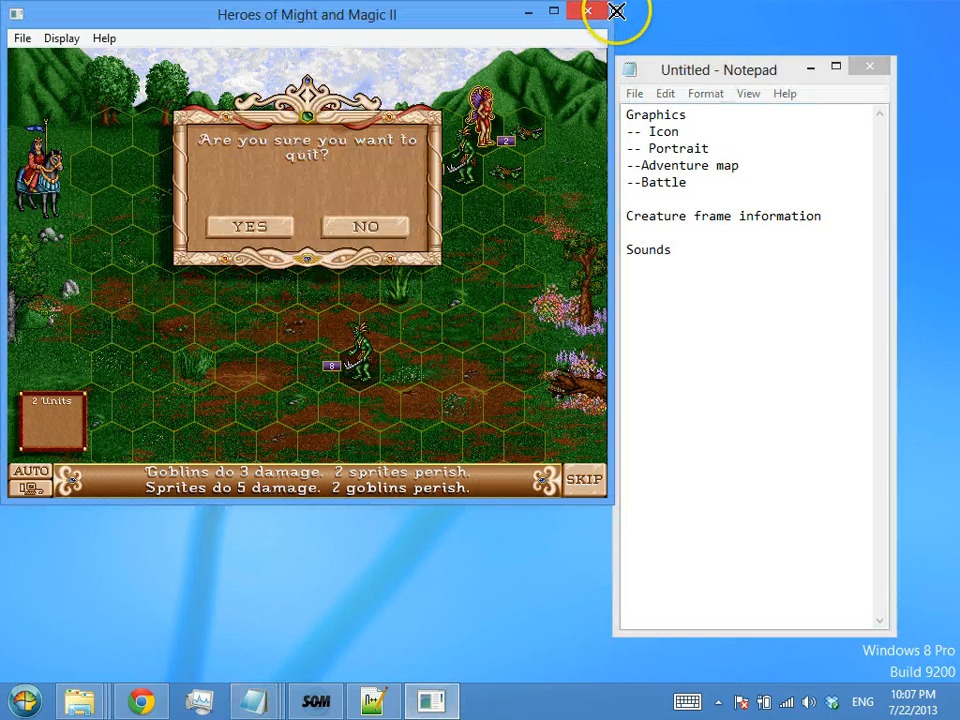
key(Return)
click(88, 703)
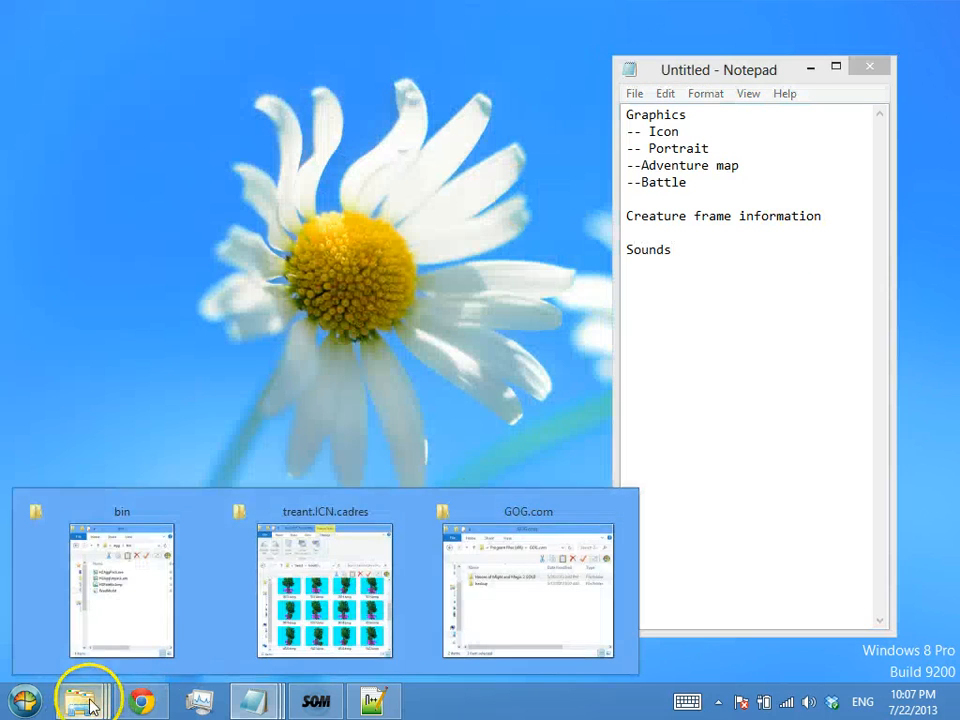
click(314, 563)
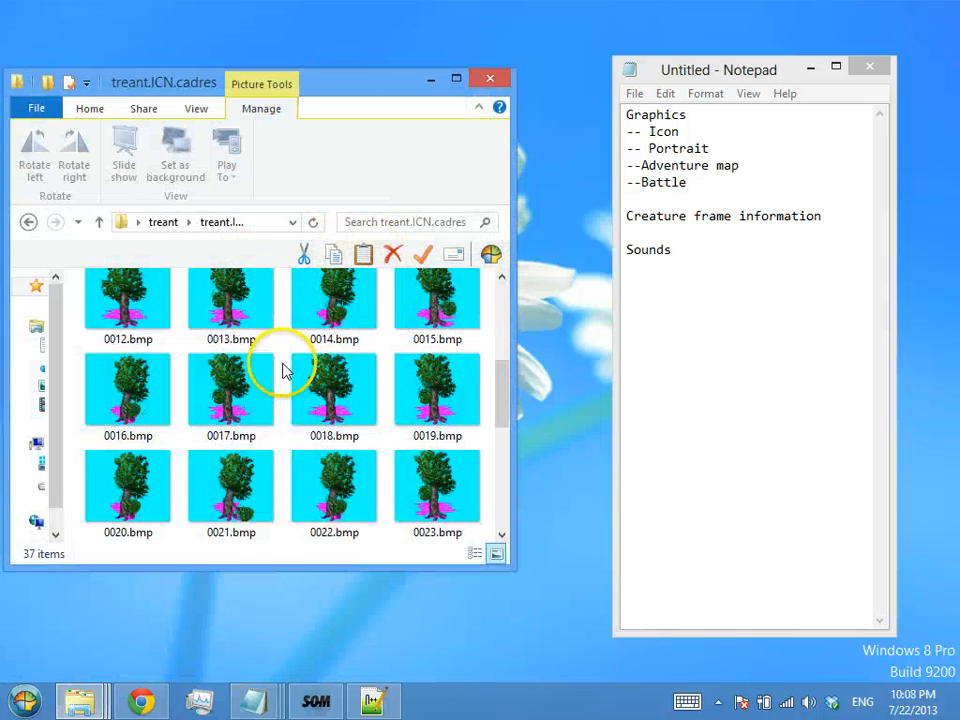
scroll(278, 360, up, 3)
click(99, 222)
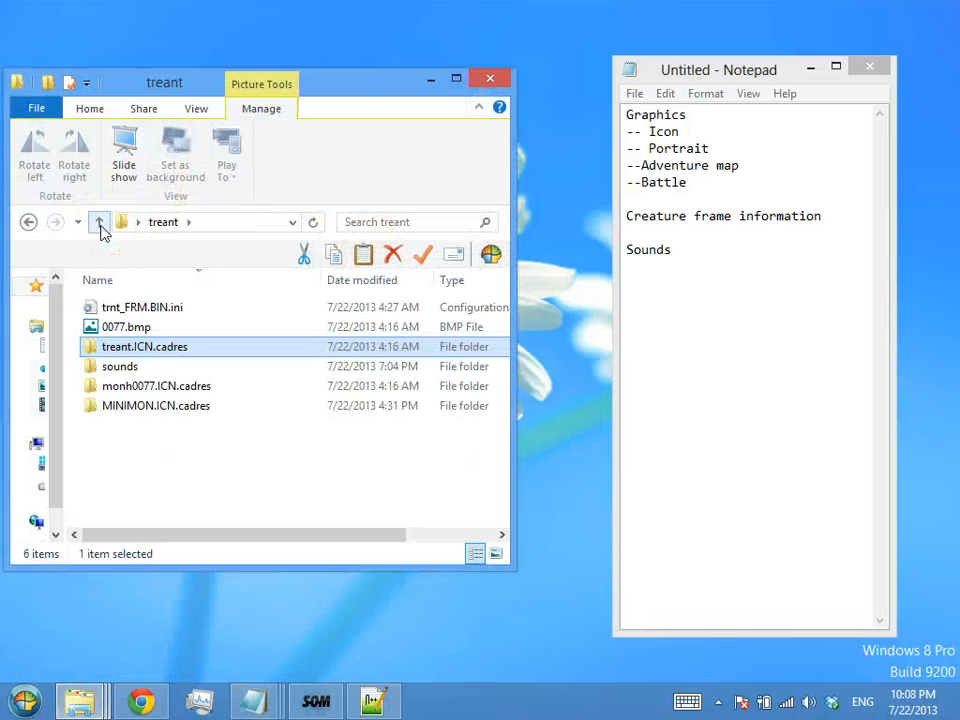
Show the wiki page "Adding and Editing Creatures" in Chrome and bring up the modding tools folder in File Explorer
click(143, 703)
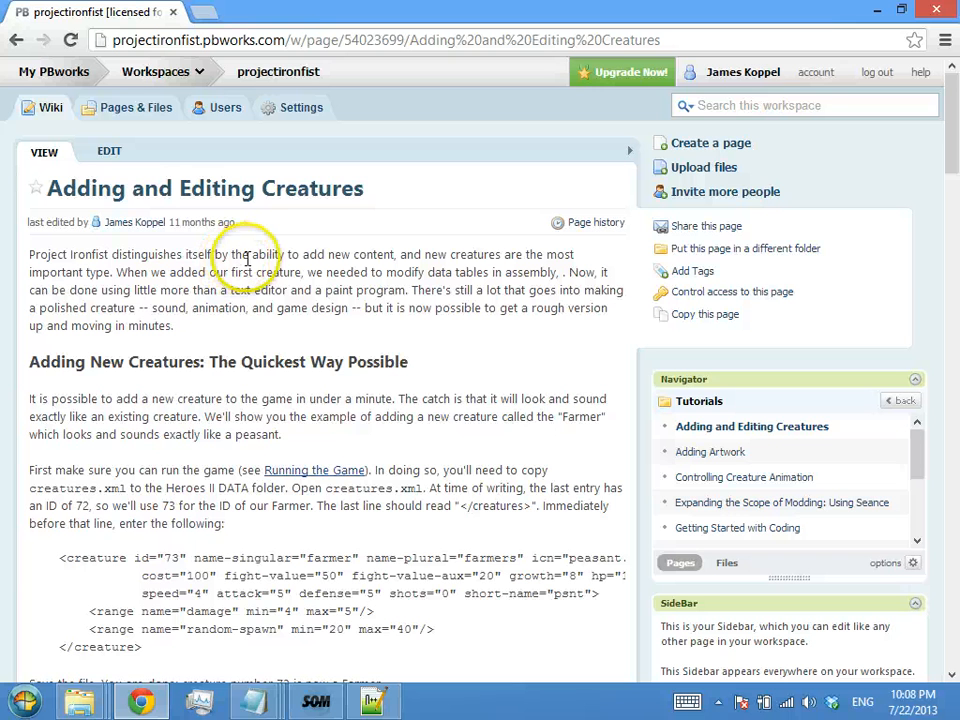
mouse_move(80, 703)
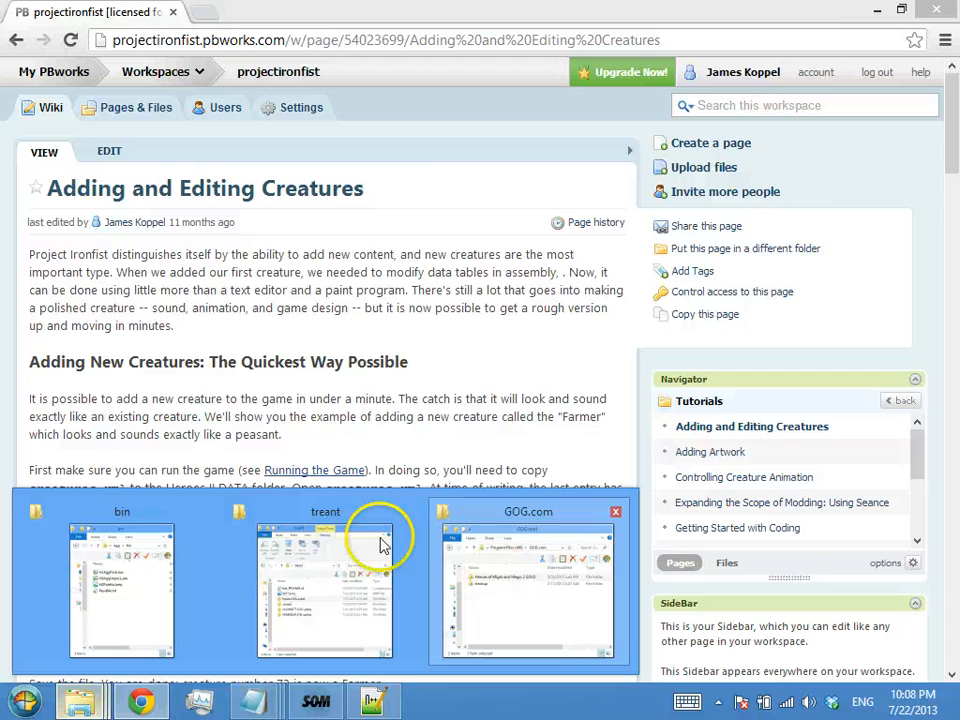
click(170, 560)
click(704, 191)
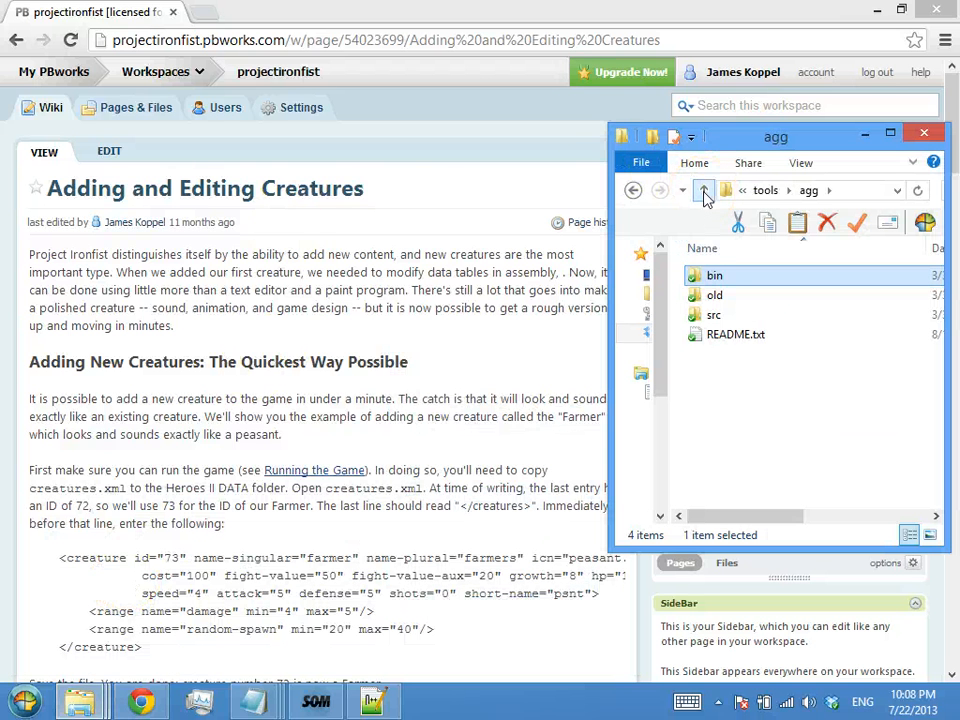
click(704, 191)
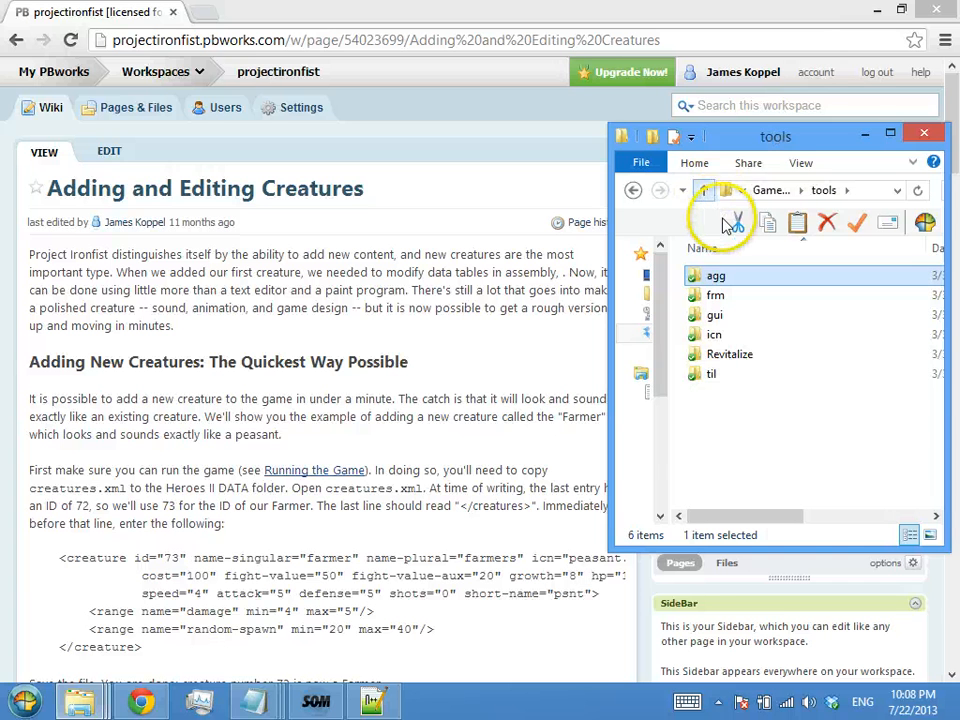
Minimize the browser and select HEROES2.AGG in the DATA folder of Heroes of Might and Magic 2 GOLD
click(496, 240)
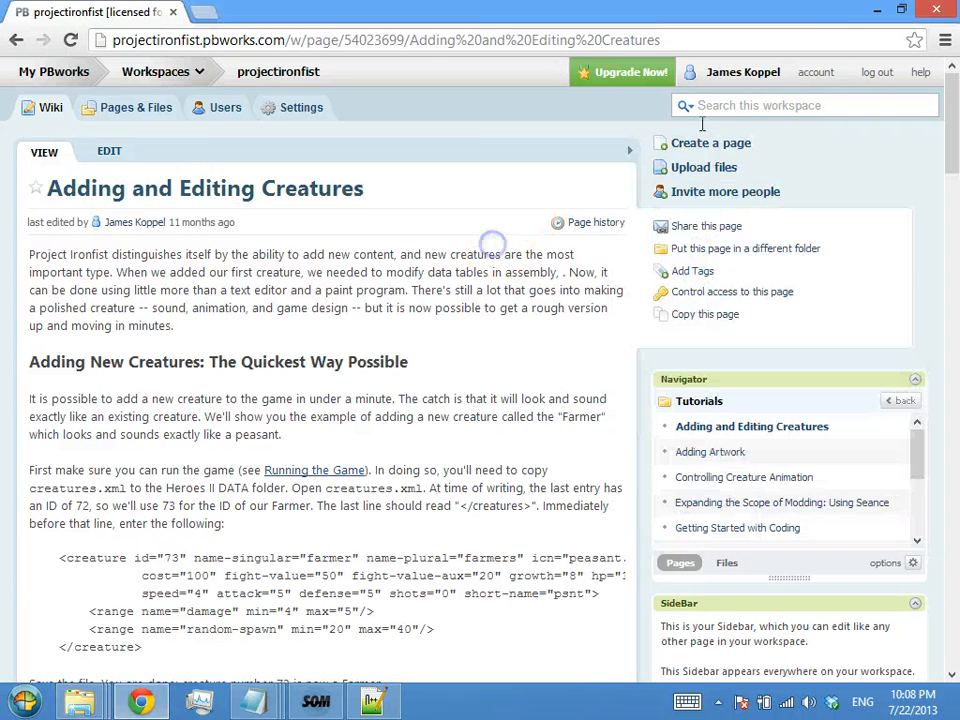
click(876, 12)
mouse_move(78, 700)
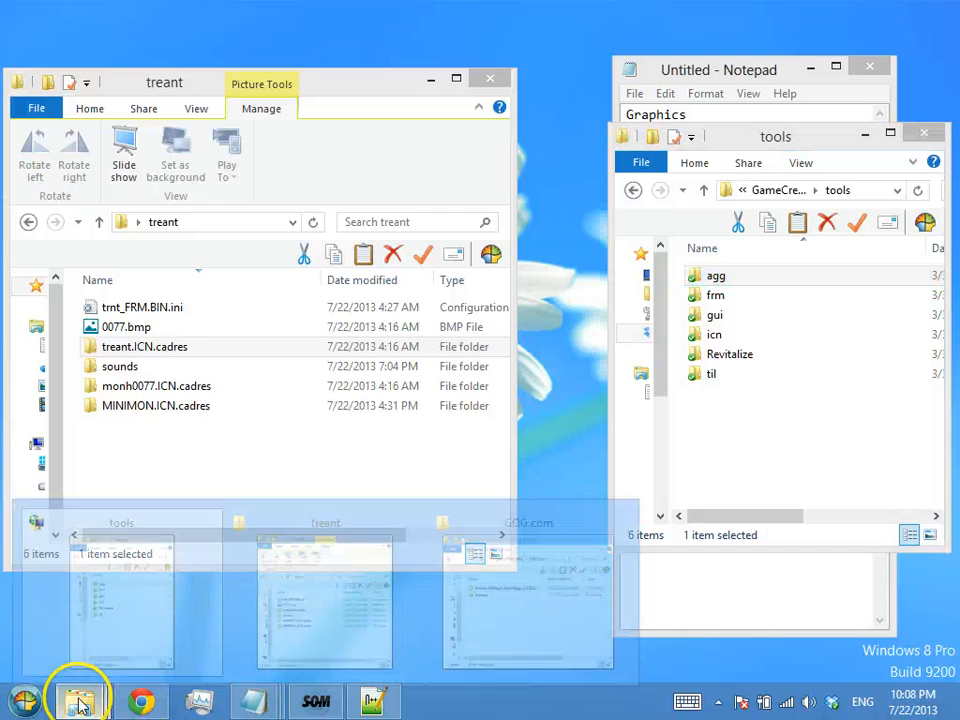
click(470, 560)
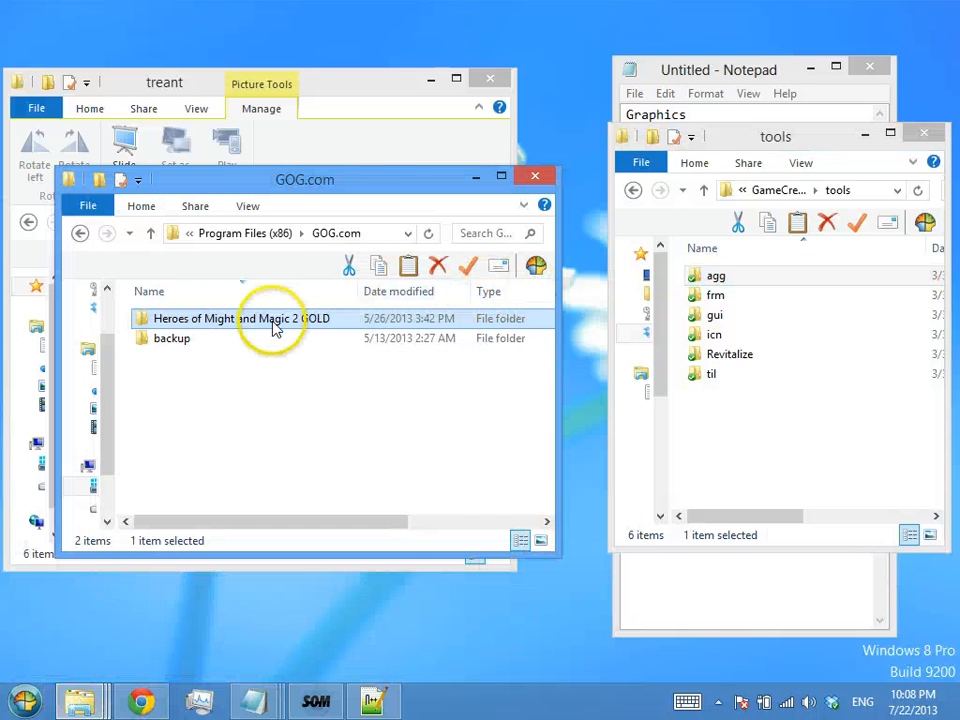
double_click(274, 326)
double_click(249, 328)
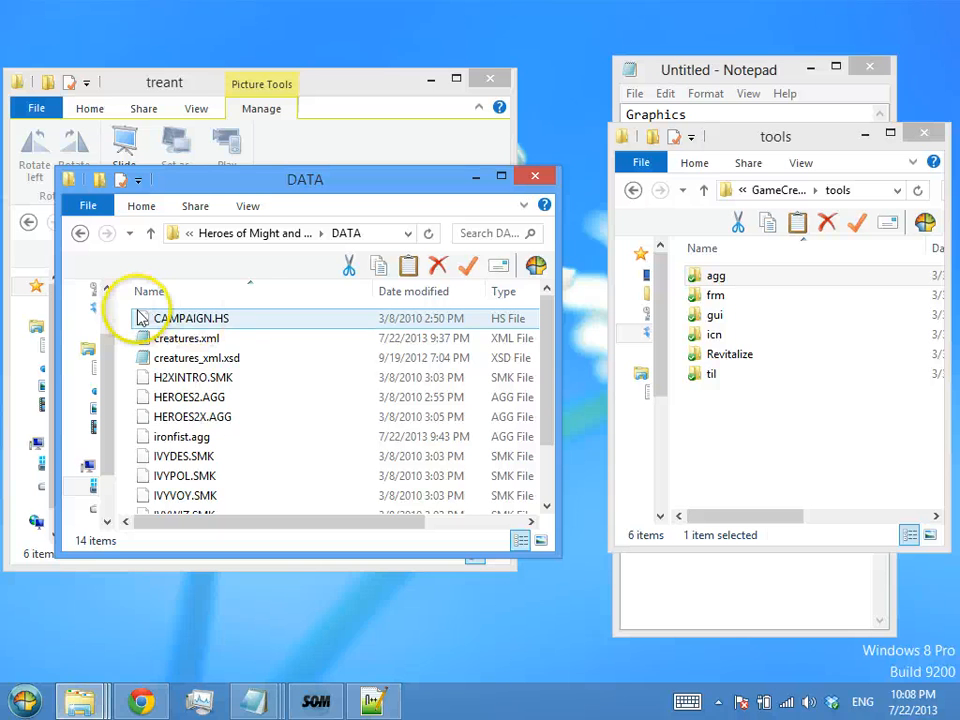
click(179, 397)
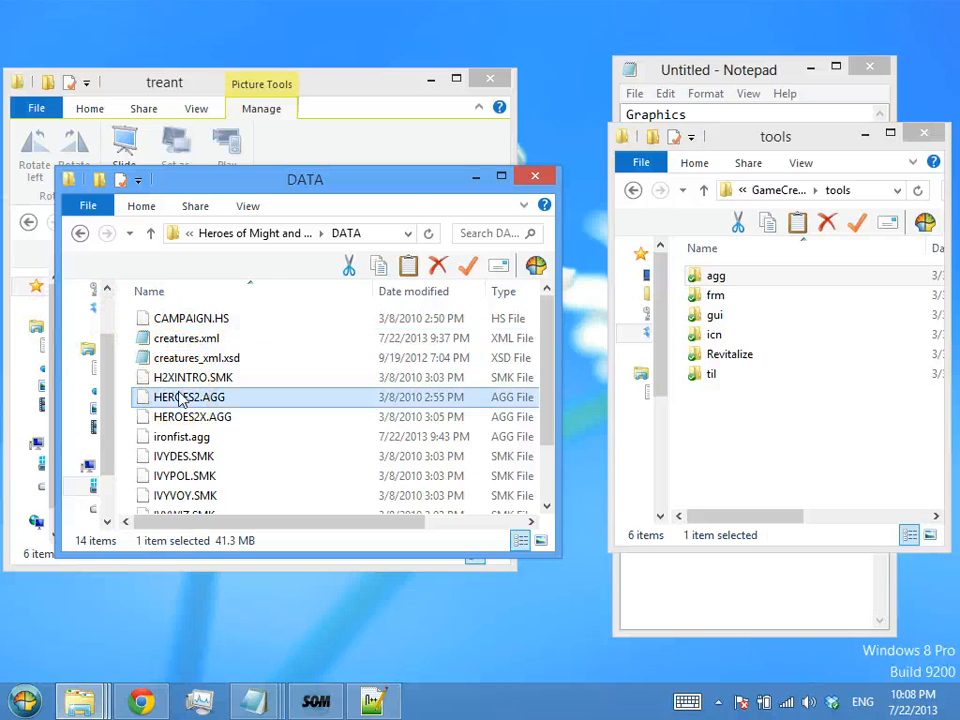
Open the bin folder of the agg tools and unpack HEROES2.AGG with H2AggUnpack.exe
double_click(752, 276)
double_click(745, 278)
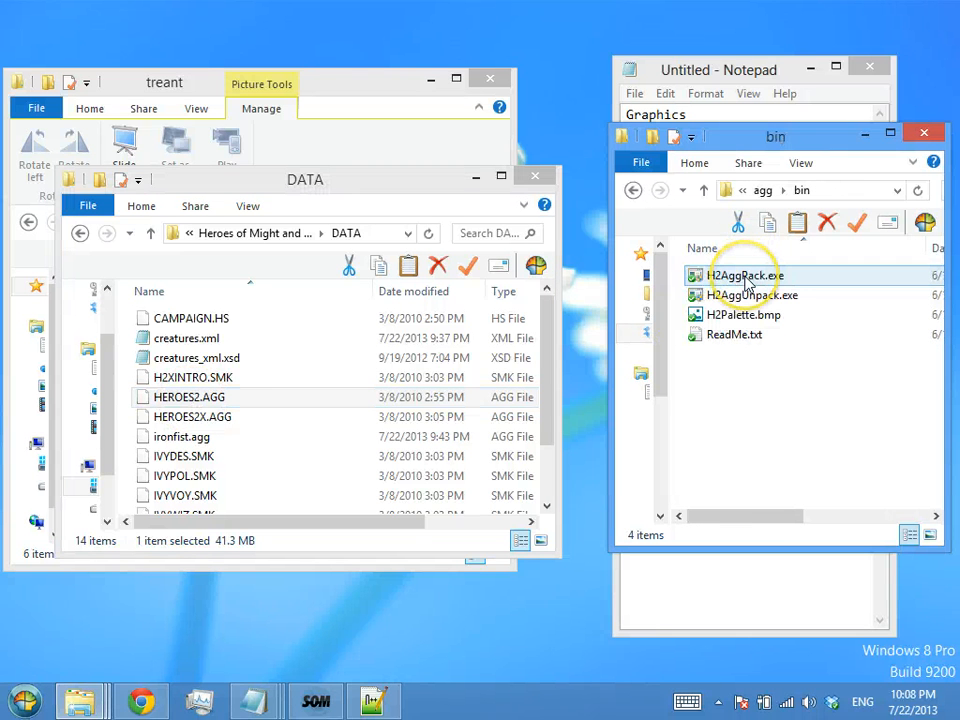
click(215, 338)
click(214, 379)
click(212, 396)
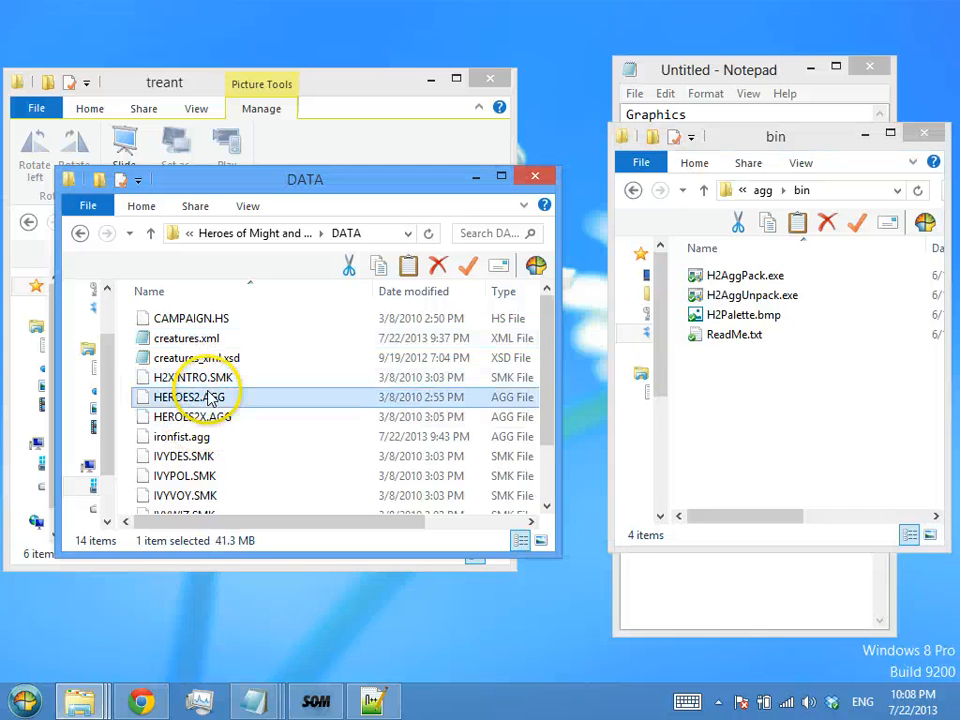
drag(212, 396, 778, 297)
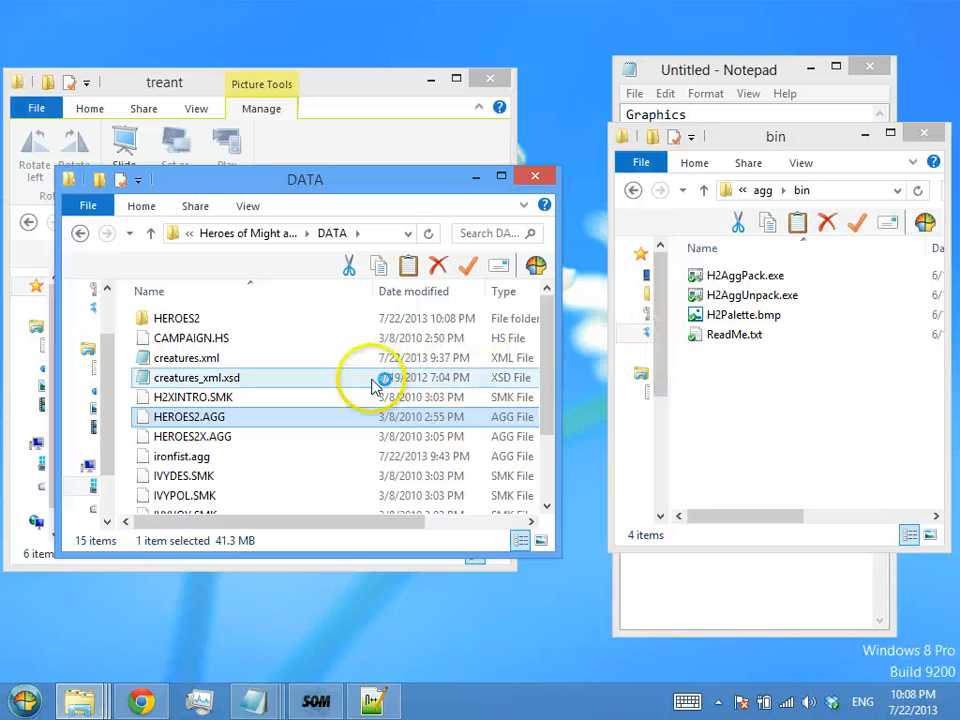
click(204, 457)
click(587, 371)
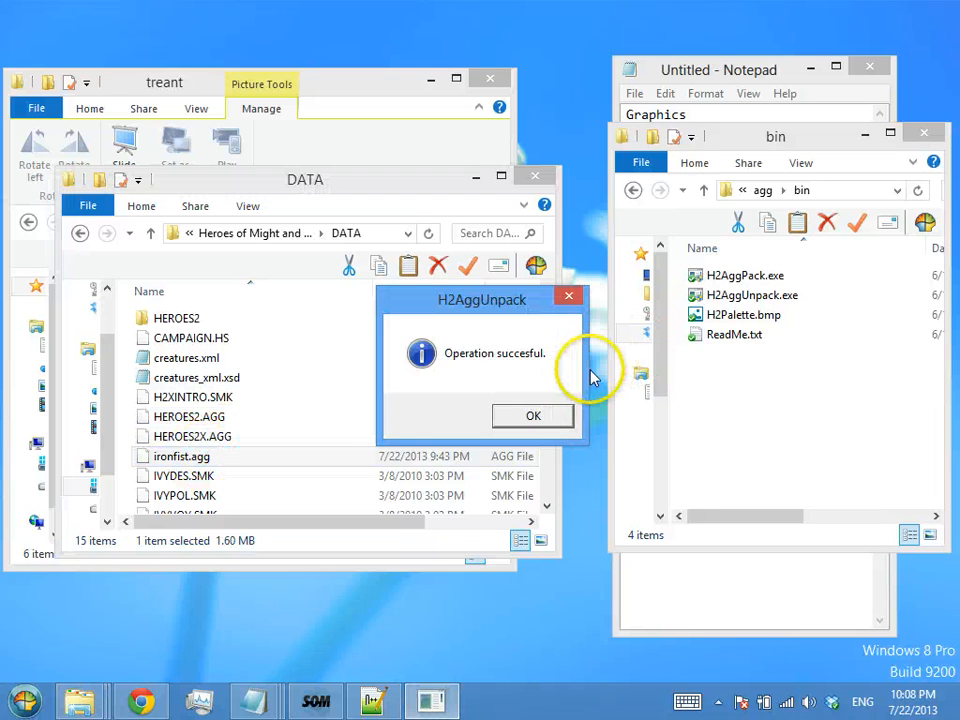
click(533, 415)
Unpack ironfist.agg with H2AggUnpack.exe and open the extracted HEROES2 folder
drag(302, 461, 812, 292)
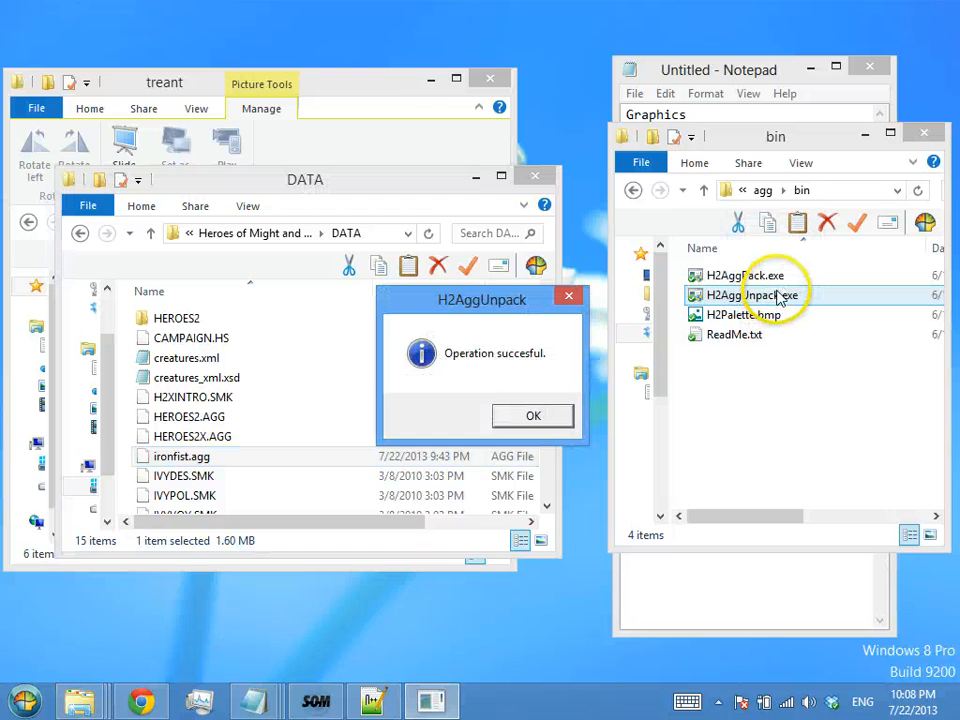
click(557, 415)
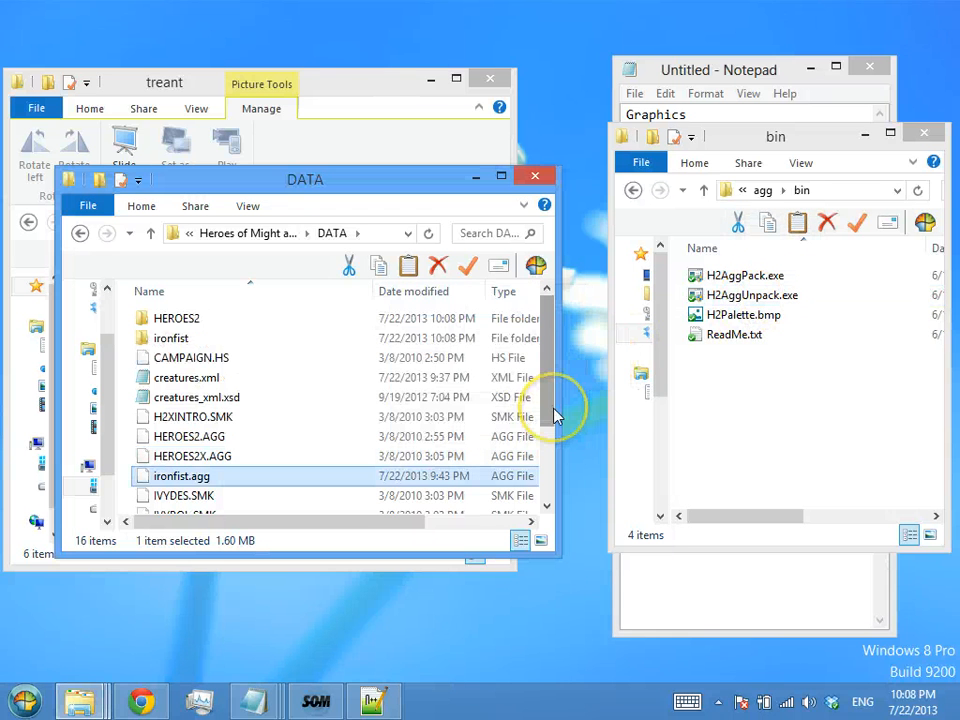
double_click(189, 318)
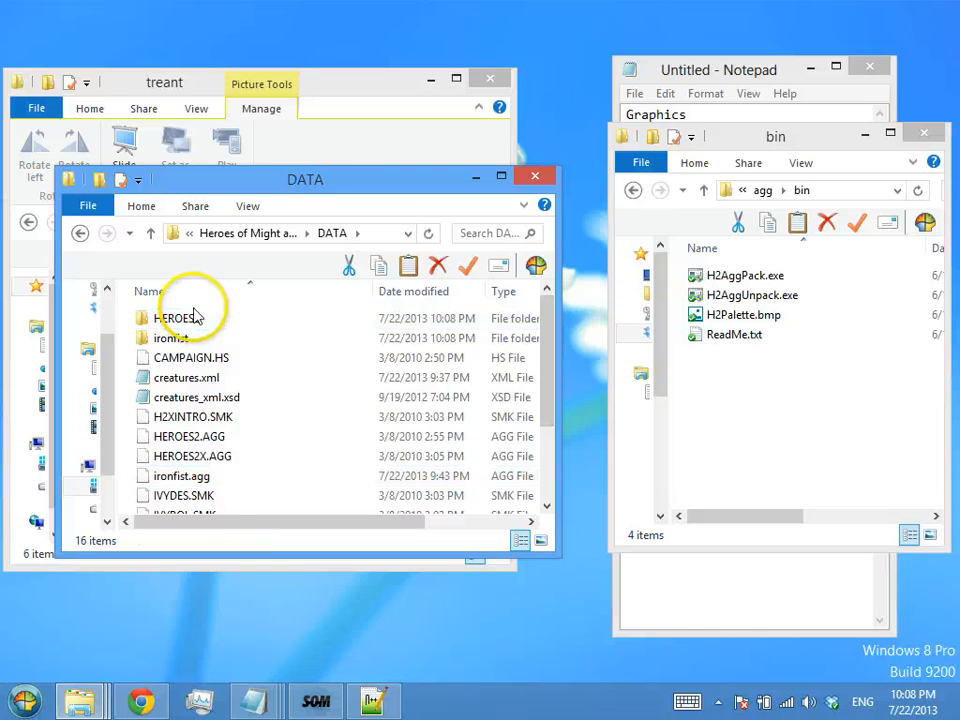
Look through the extracted HEROES2 folder, return to the DATA folder and select creatures.xml
scroll(197, 364, down, 10)
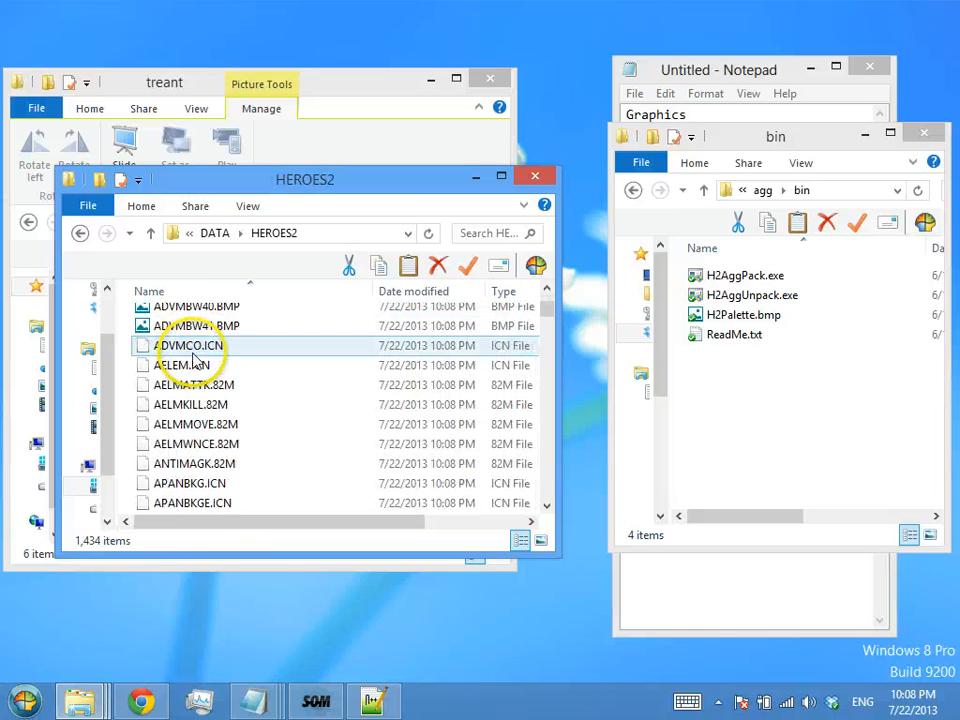
click(152, 233)
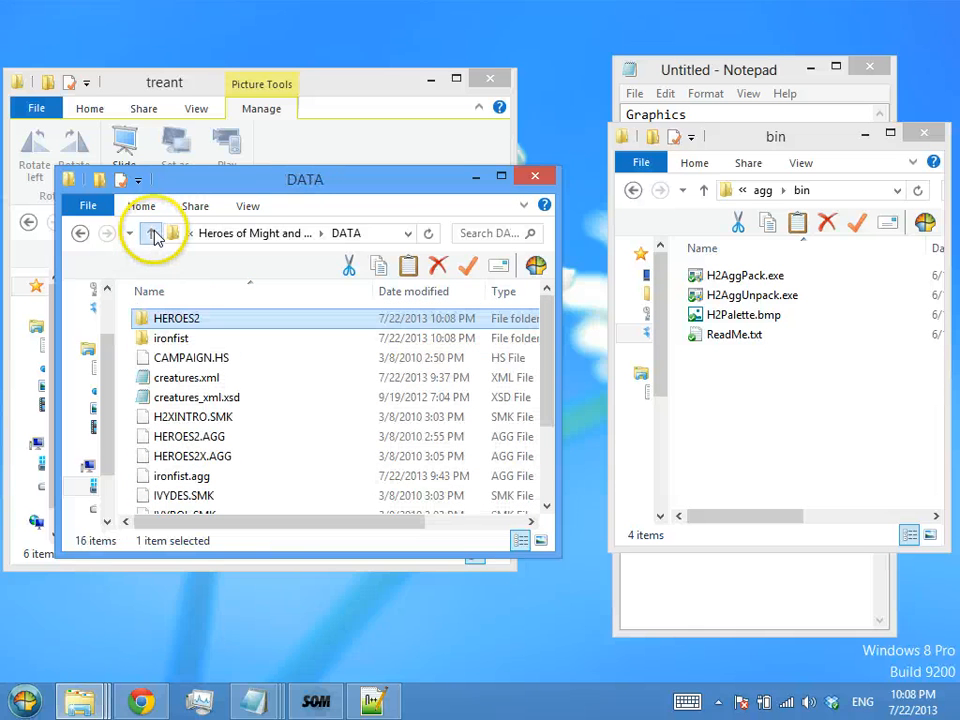
click(196, 379)
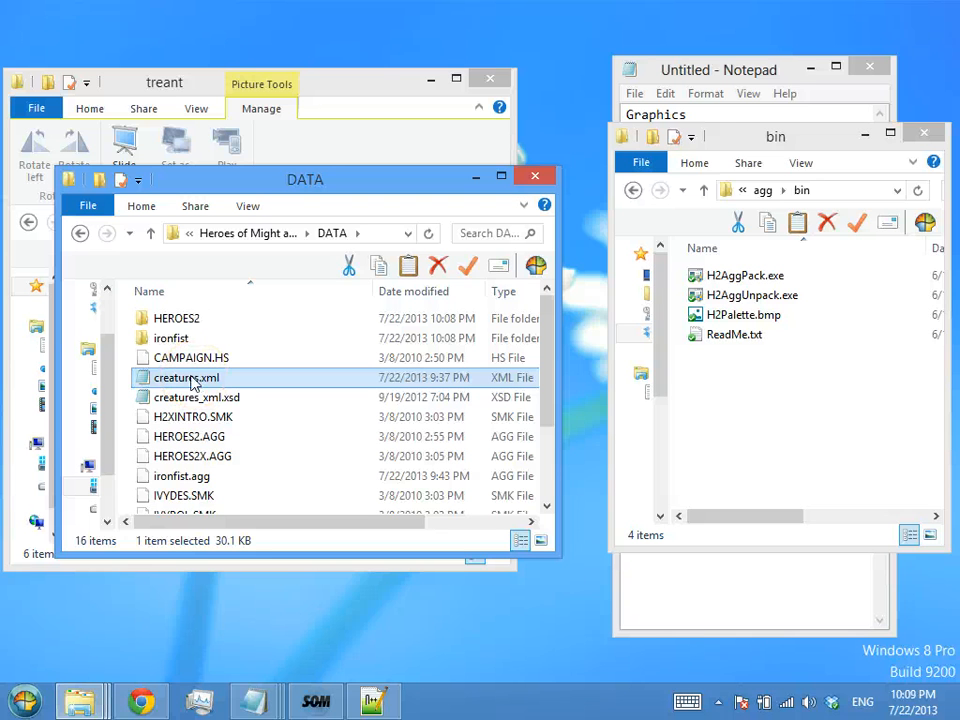
click(185, 382)
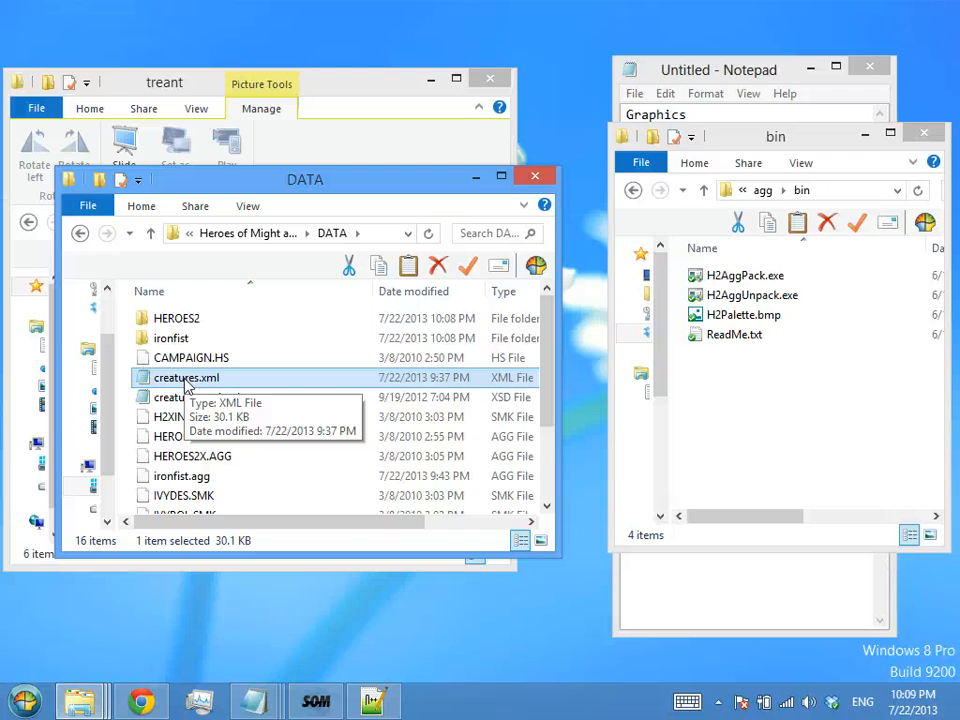
Switch to Notepad++ and open creatures.xml from the game's DATA folder
click(372, 700)
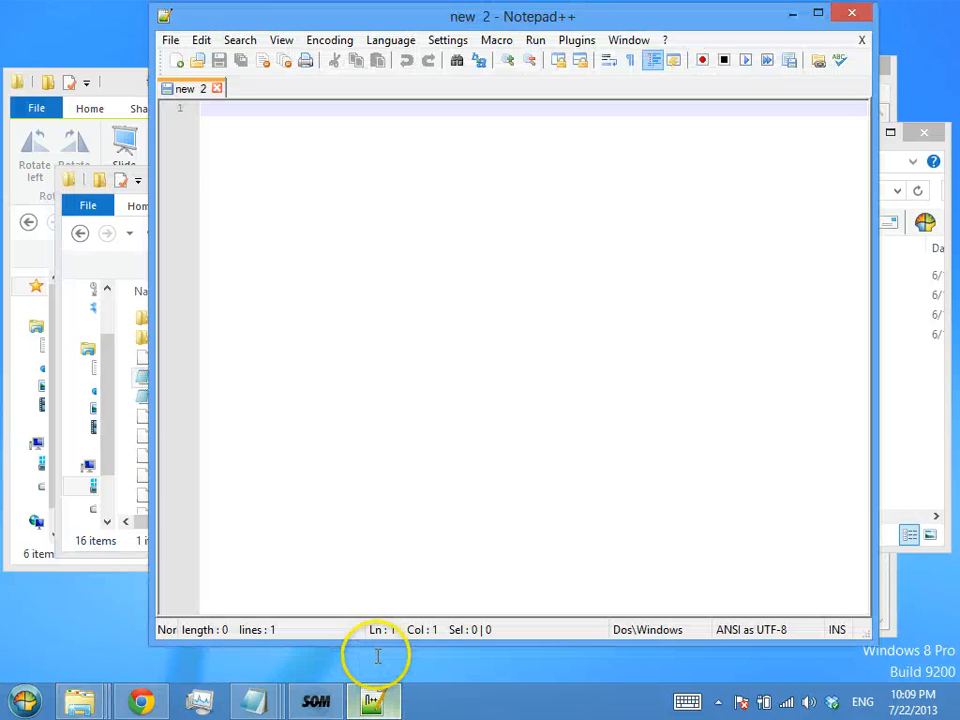
key(alt)
key(Right)
key(Left)
key(Down)
key(Down)
key(Down)
key(Up)
key(Return)
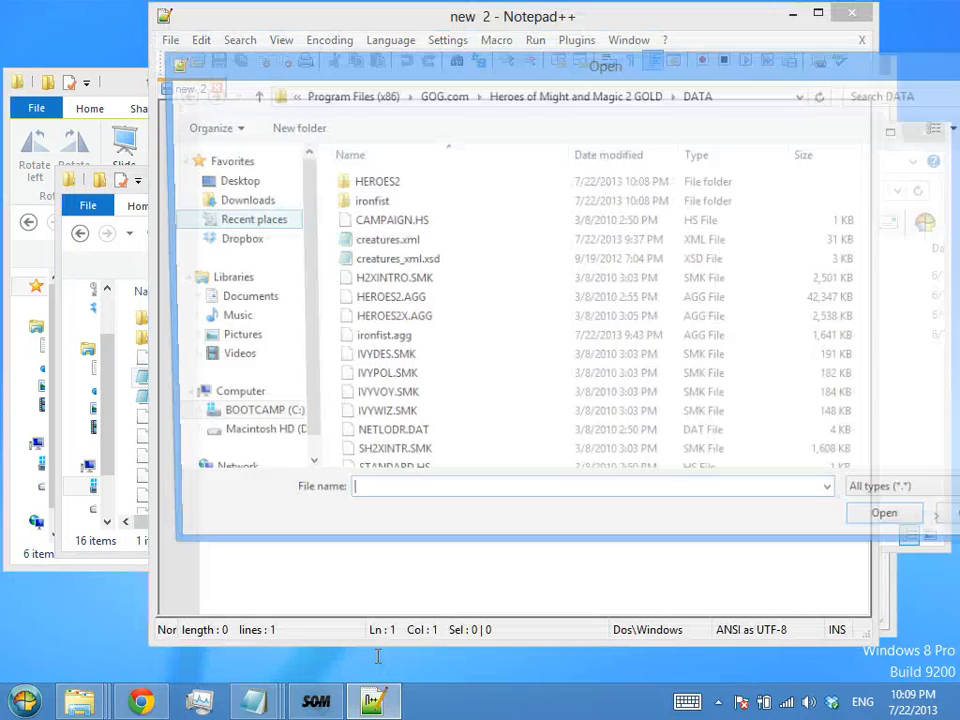
double_click(384, 240)
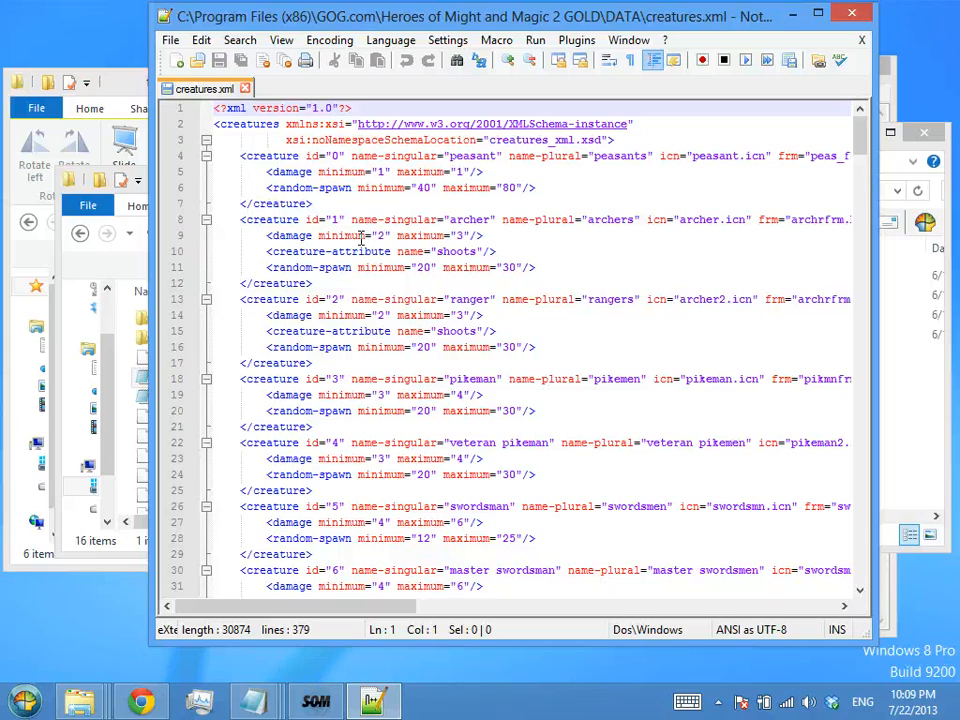
Duplicate the catoblebas creature block directly below itself at the end of creatures.xml
click(585, 403)
scroll(585, 404, down, 20)
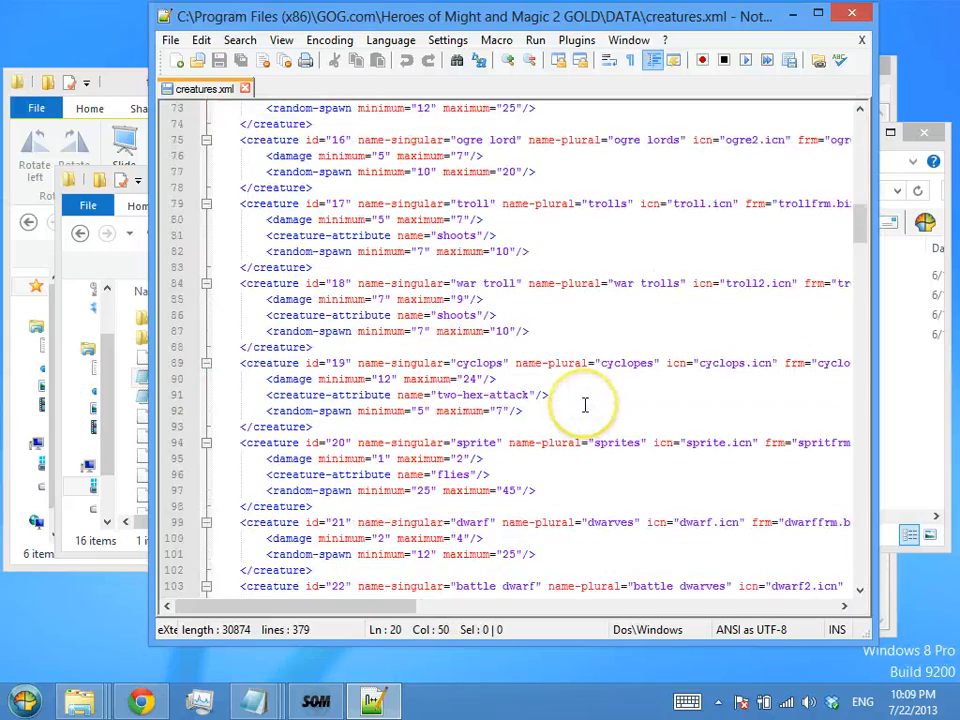
scroll(585, 404, down, 20)
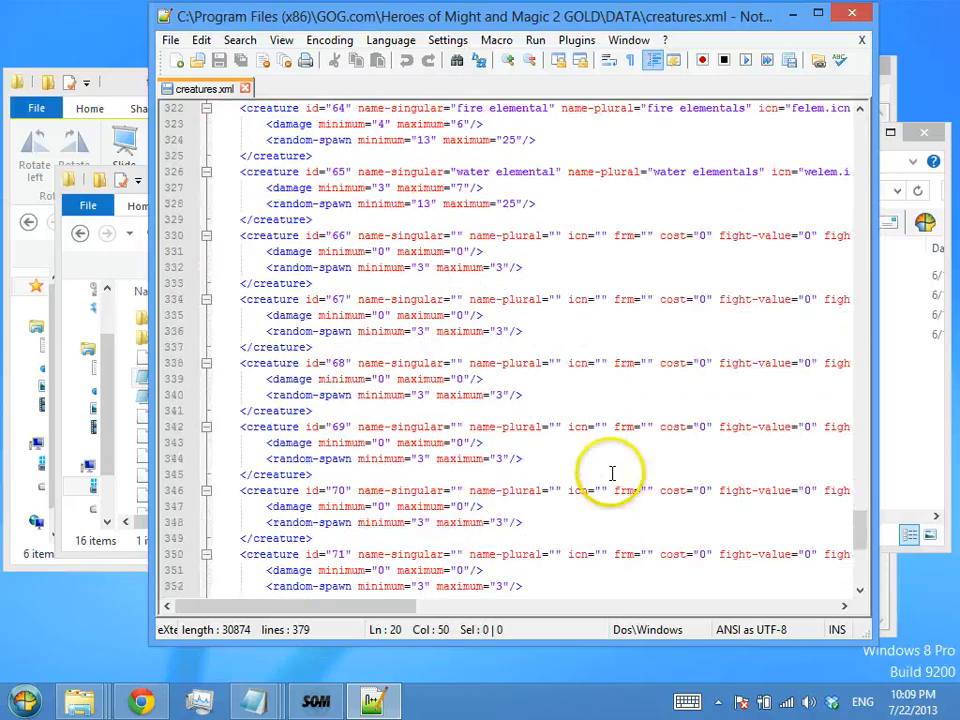
scroll(612, 472, down, 9)
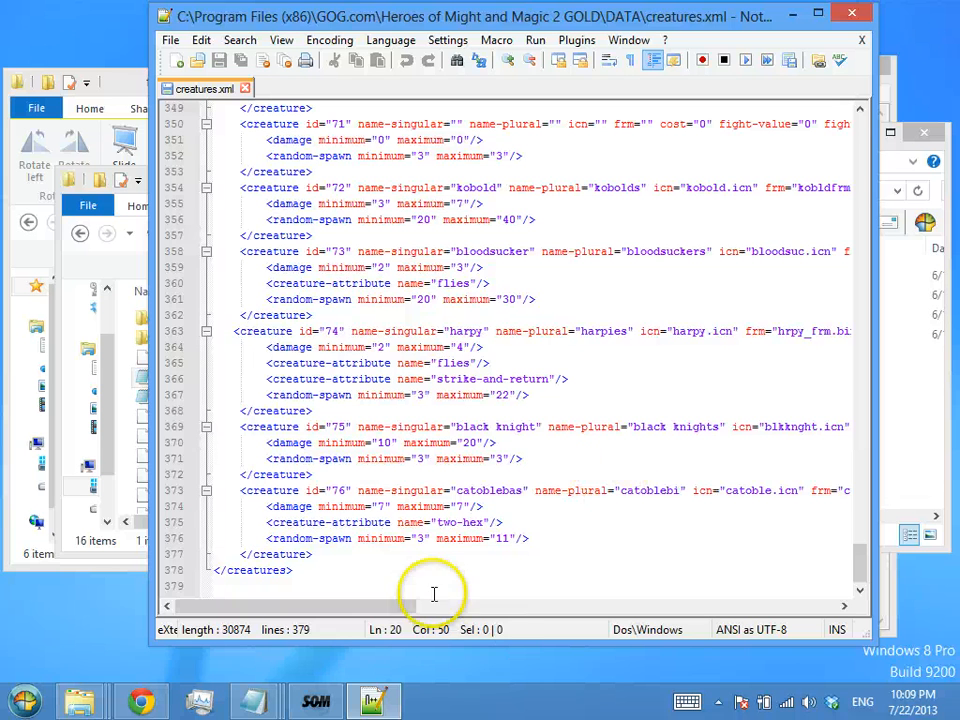
drag(339, 557, 327, 477)
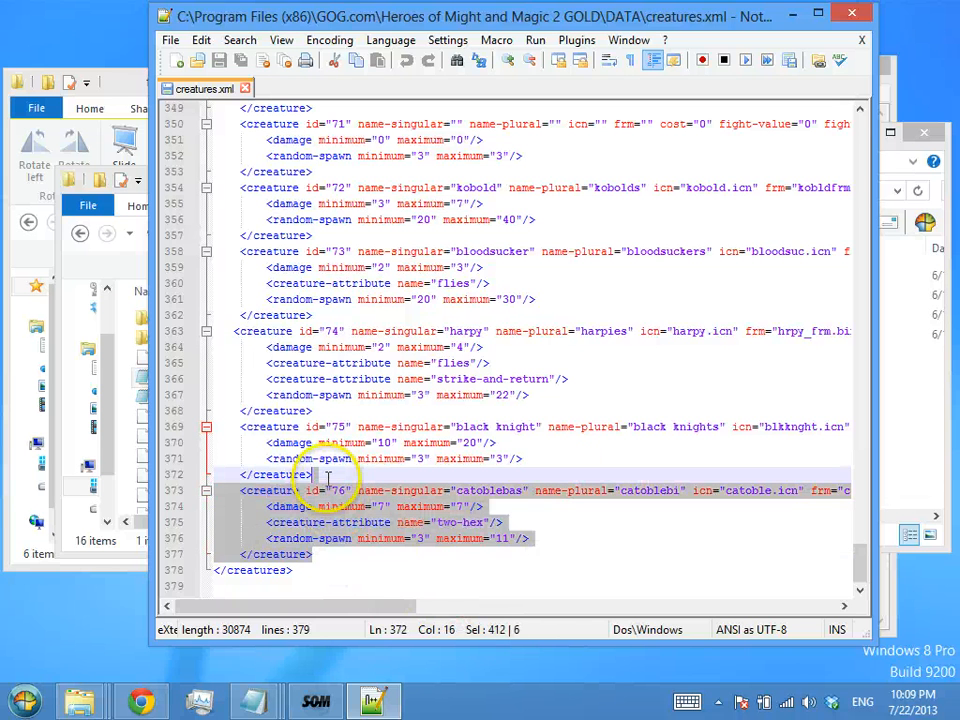
key(ctrl+c)
click(339, 560)
key(ctrl+v)
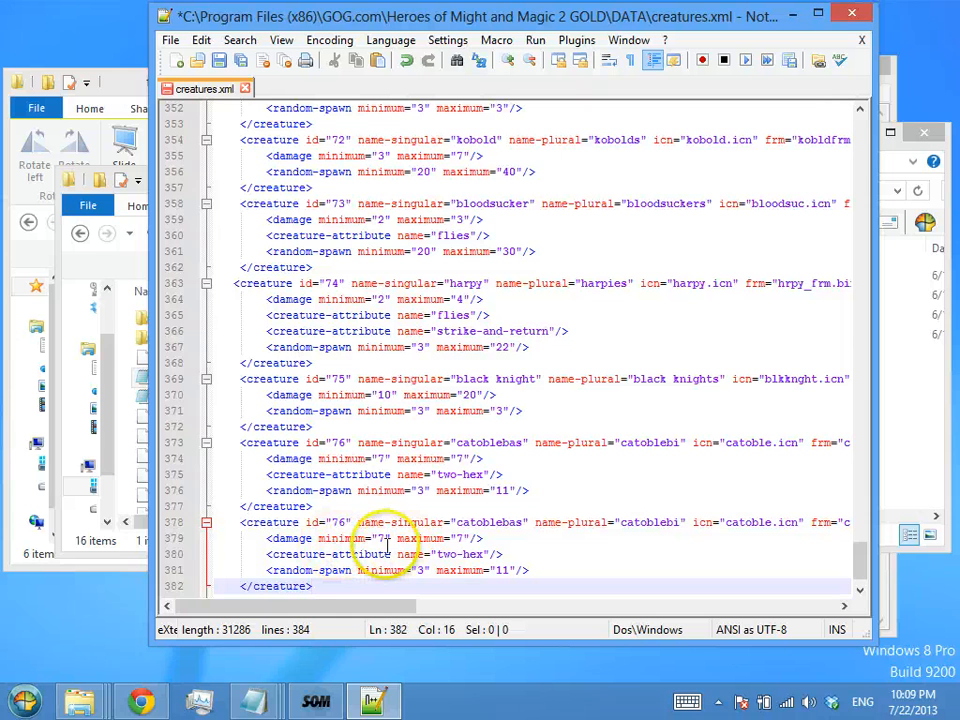
Give the copied creature block the id 77, the singular name "treant" and the plural name "treants"
click(349, 522)
key(Left)
key(BackSpace)
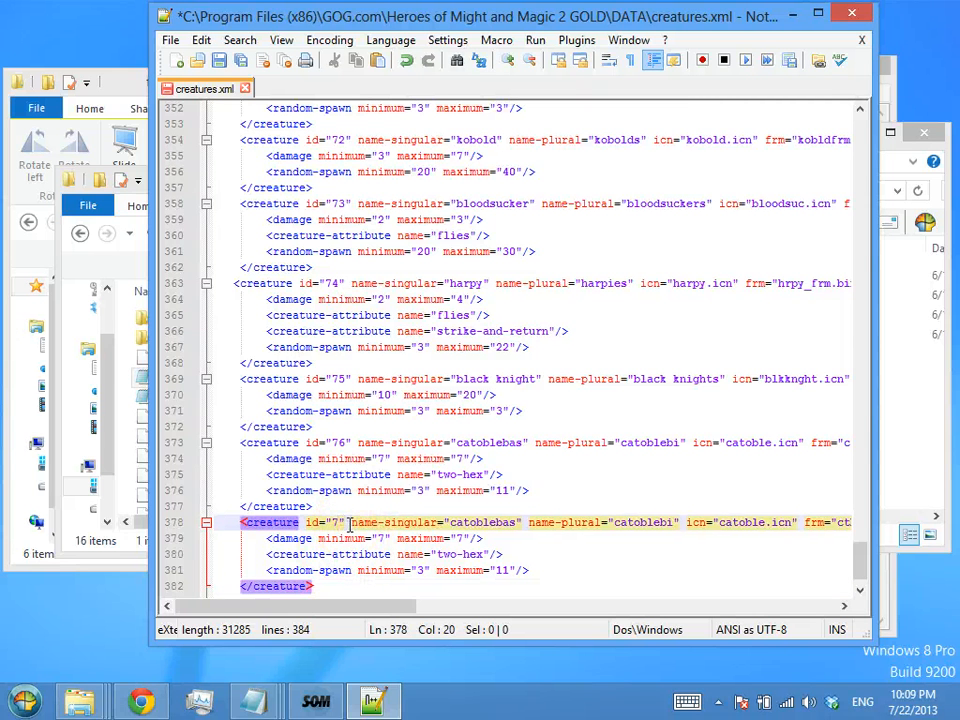
text(7)
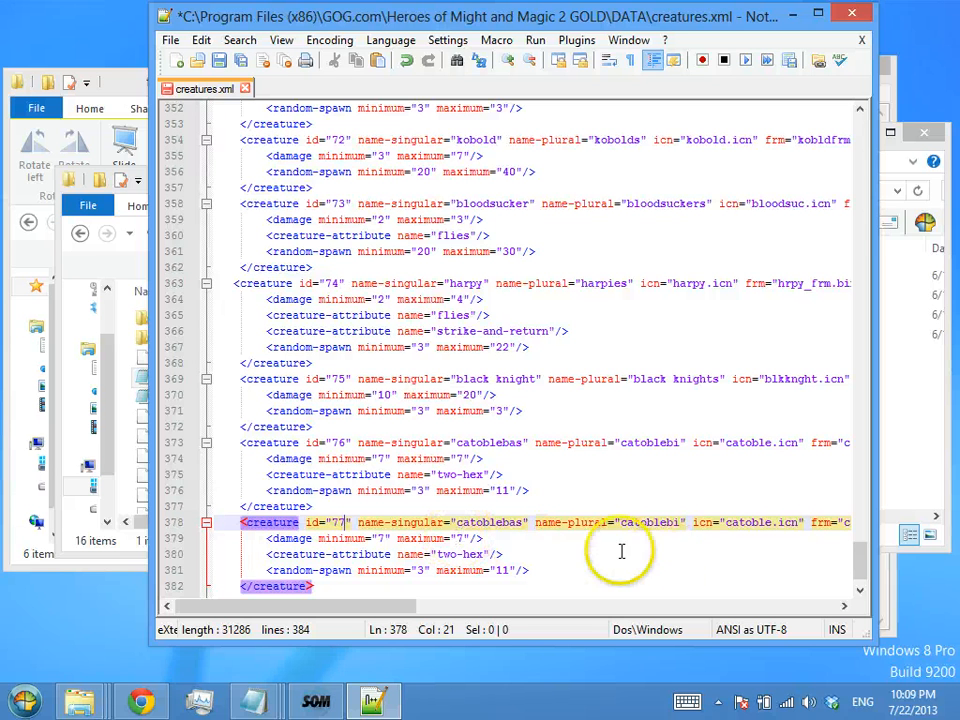
double_click(512, 521)
text(treant)
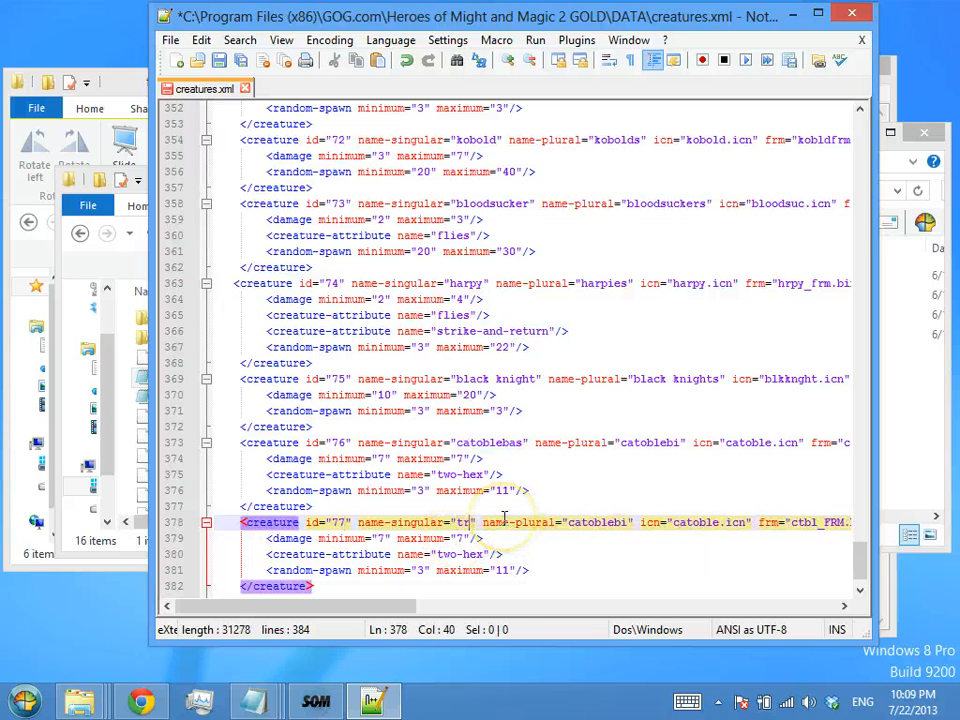
click(636, 528)
double_click(636, 528)
text(treants)
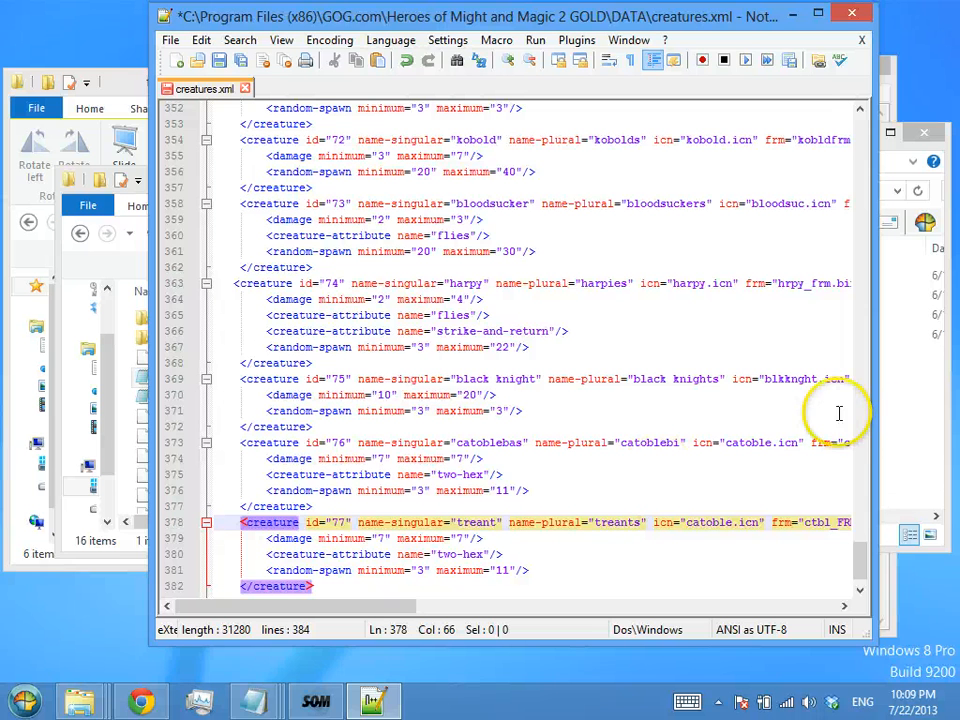
Set the treant entry's icn attribute to treant.icn and its frm attribute to trnt_FRM.bin
mouse_move(270, 705)
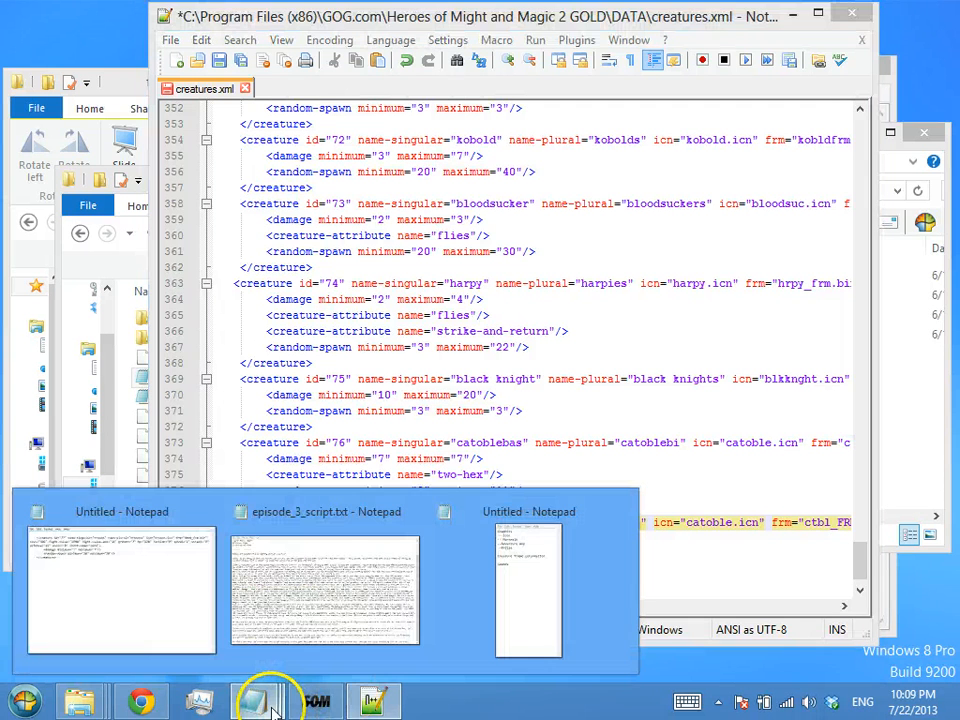
click(407, 429)
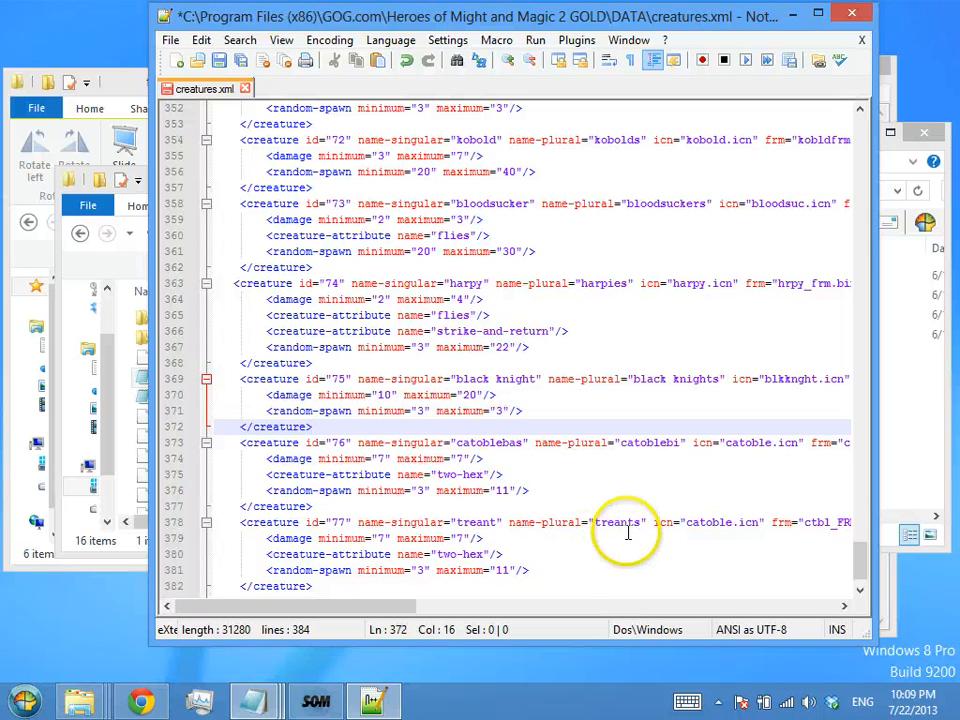
right_click(718, 530)
double_click(705, 523)
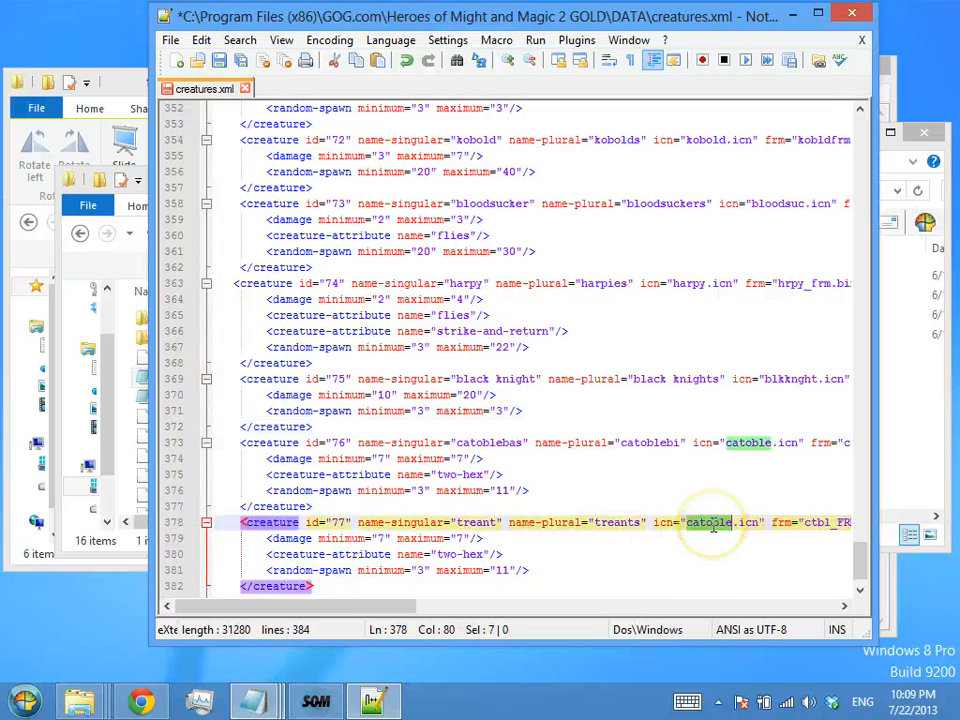
text(treant)
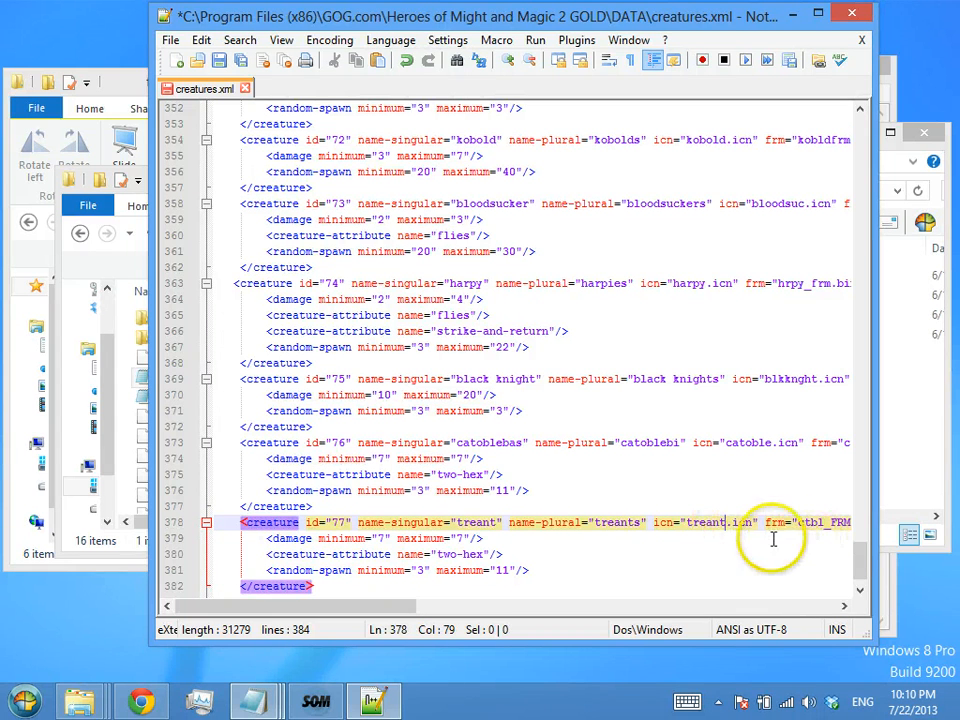
double_click(816, 525)
key(Right)
key(Left)
key(Left)
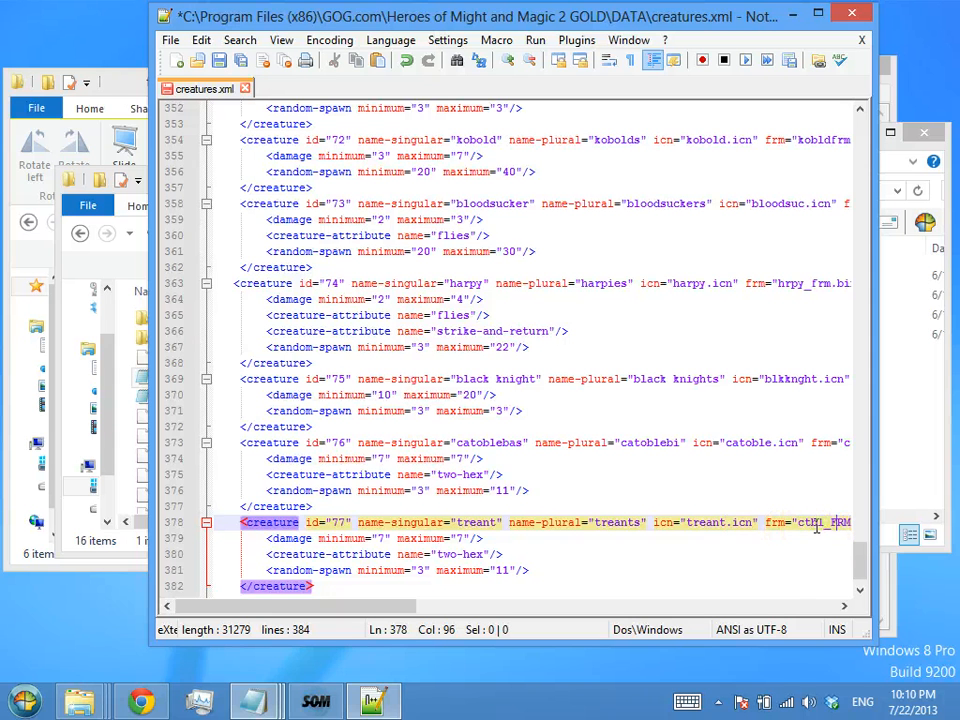
text(trnt)
Set the short-name attribute of the treant entry to "trnt"
drag(392, 606, 459, 608)
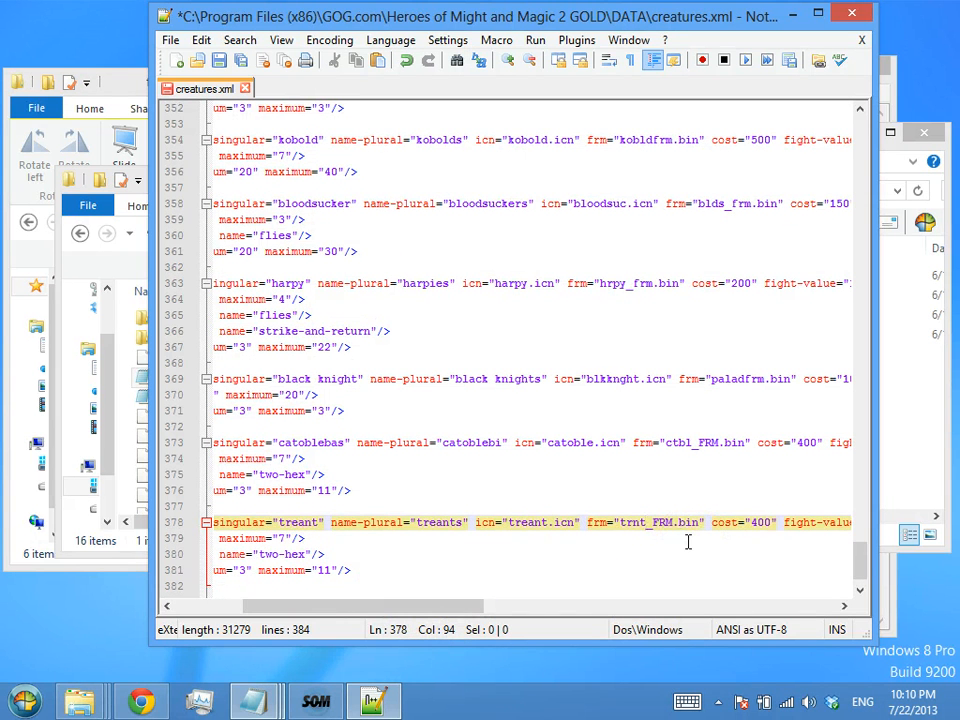
drag(433, 606, 810, 700)
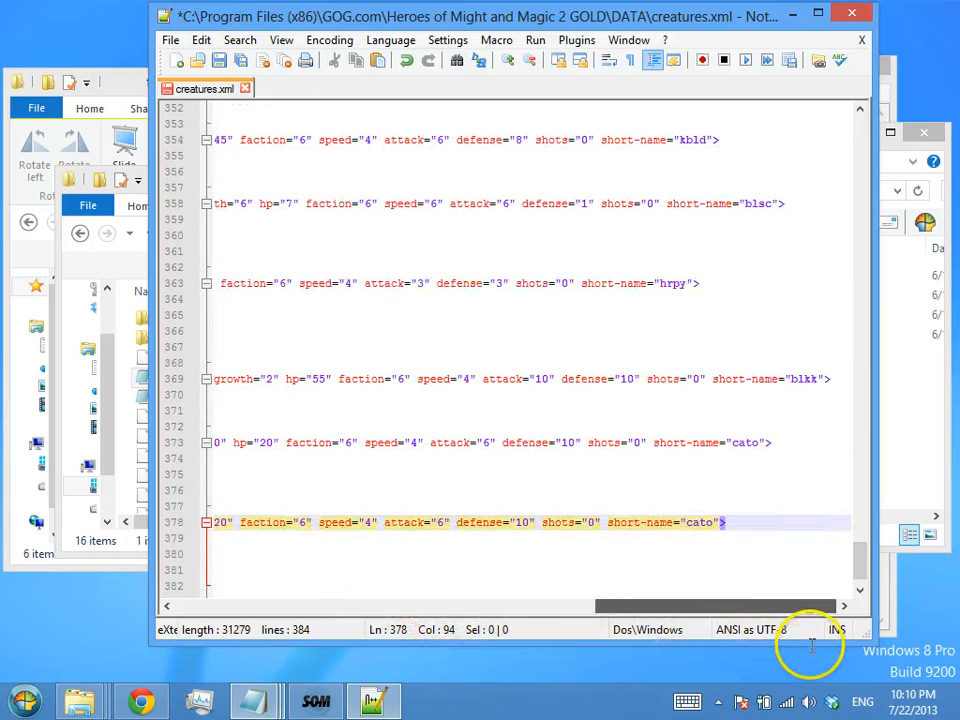
double_click(699, 522)
text(trnt)
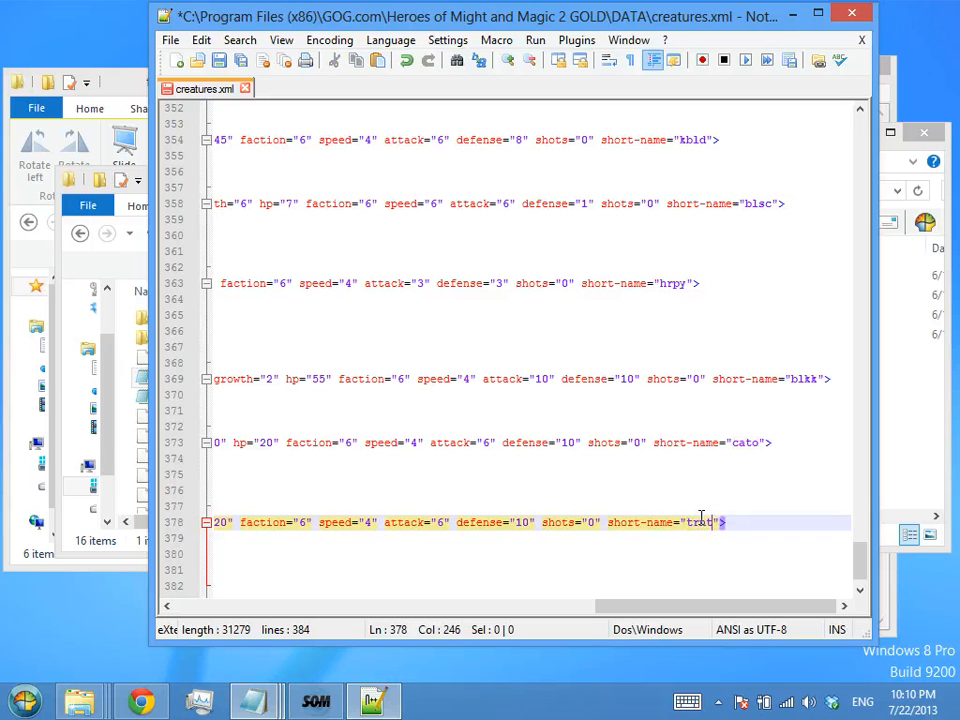
Delete the two-hex creature-attribute line from the treant entry and save creatures.xml
drag(482, 522, 606, 528)
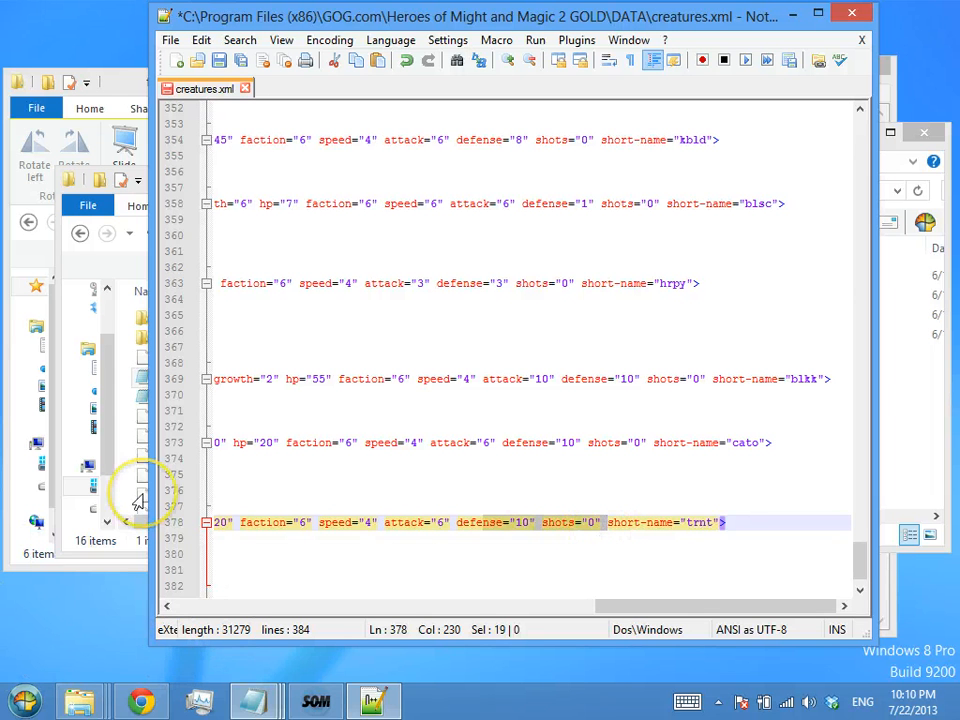
drag(716, 606, 296, 606)
click(345, 538)
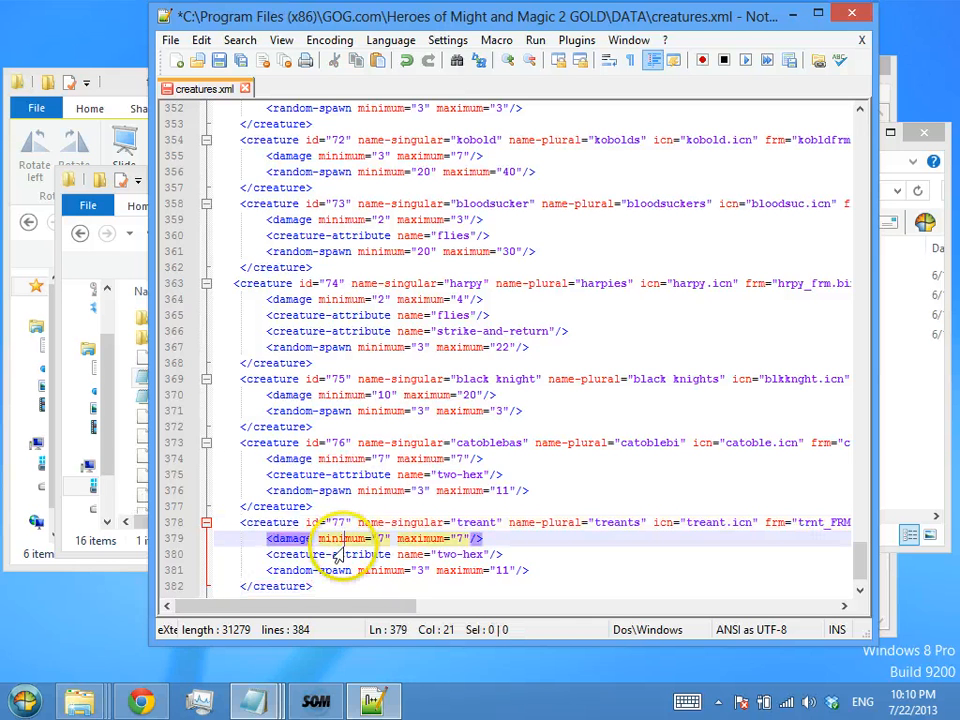
click(340, 572)
click(480, 556)
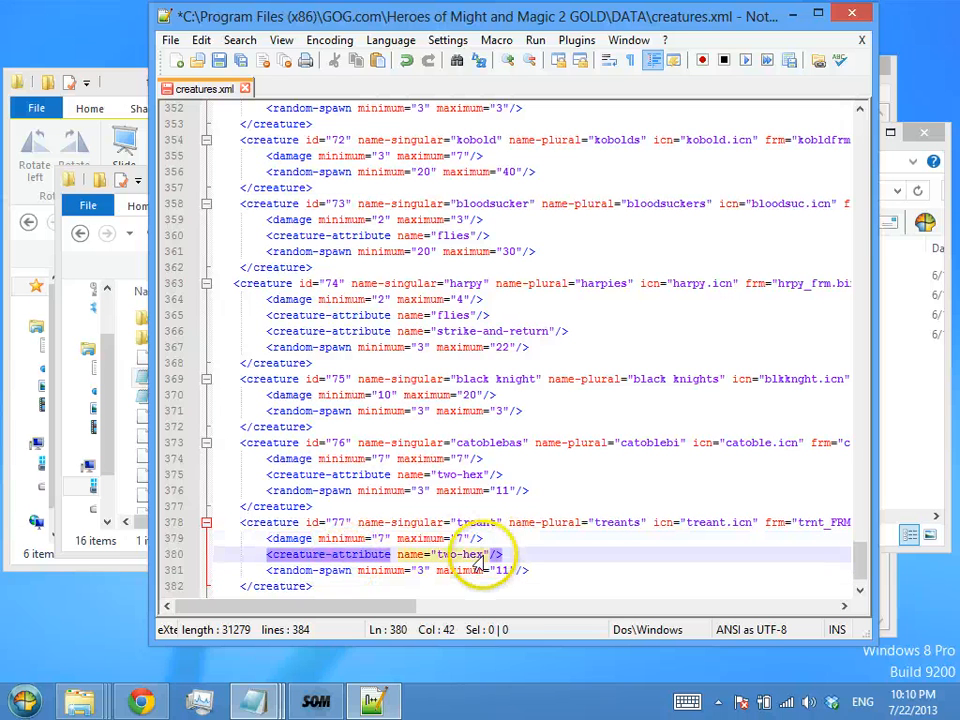
drag(529, 552, 518, 545)
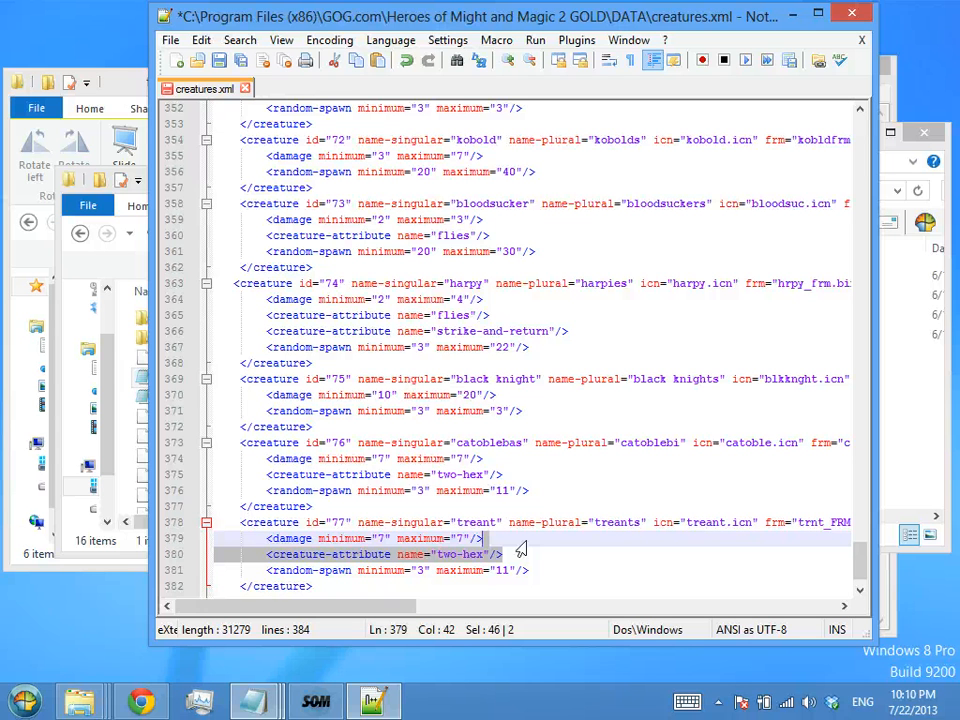
key(Delete)
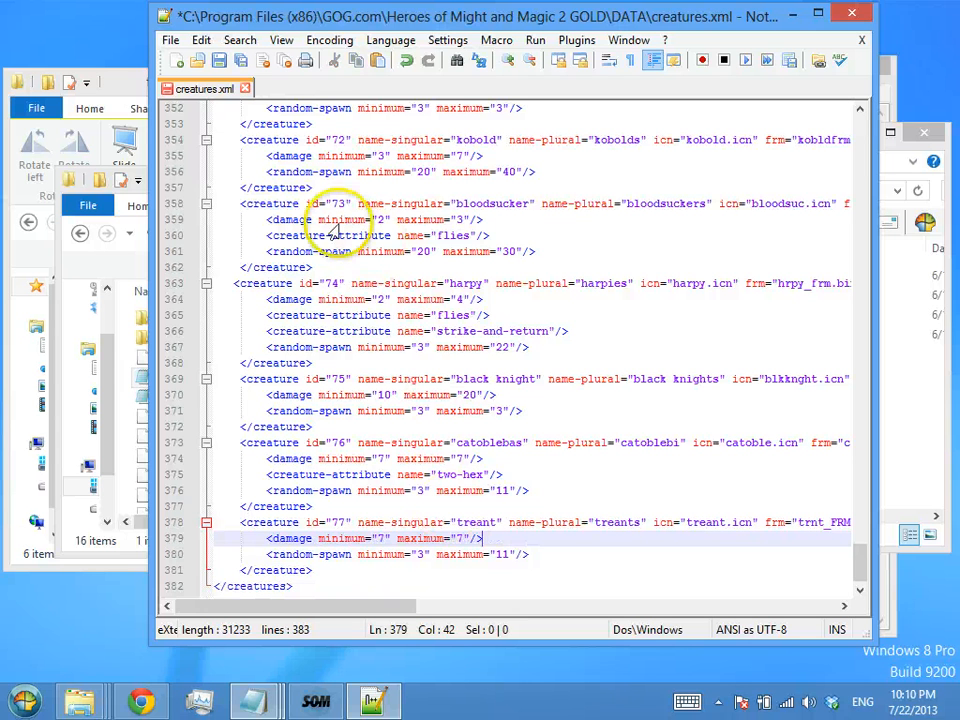
click(219, 60)
Bring up the treant folder and the Notepad asset list, noting treant.icn for Icon, monh0077.icn for Portrait and minimon.icn for Adventure map
click(75, 692)
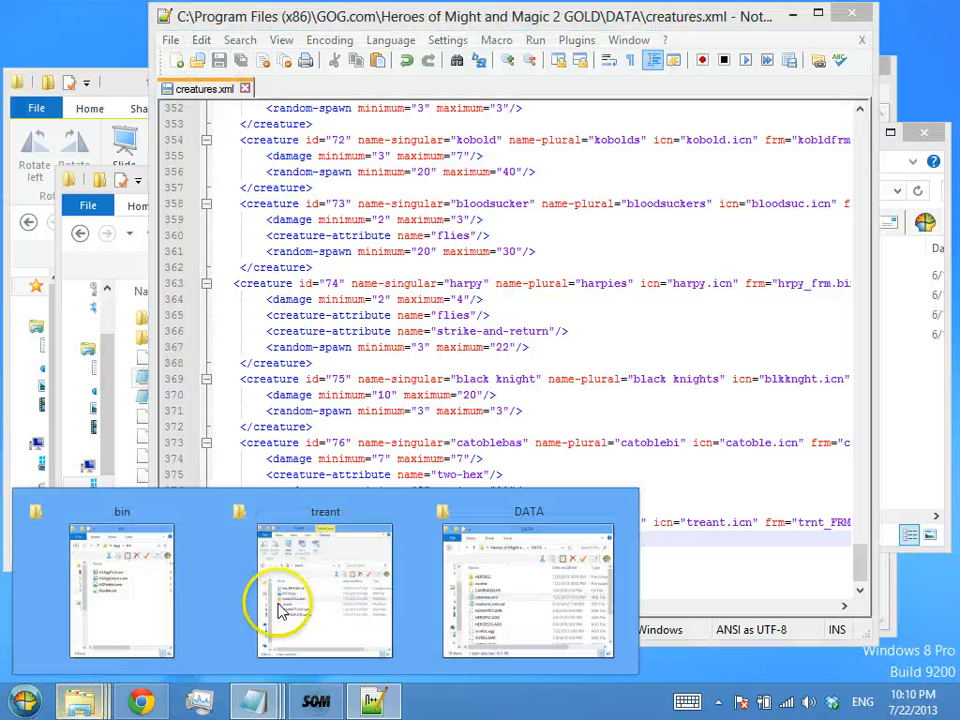
click(280, 580)
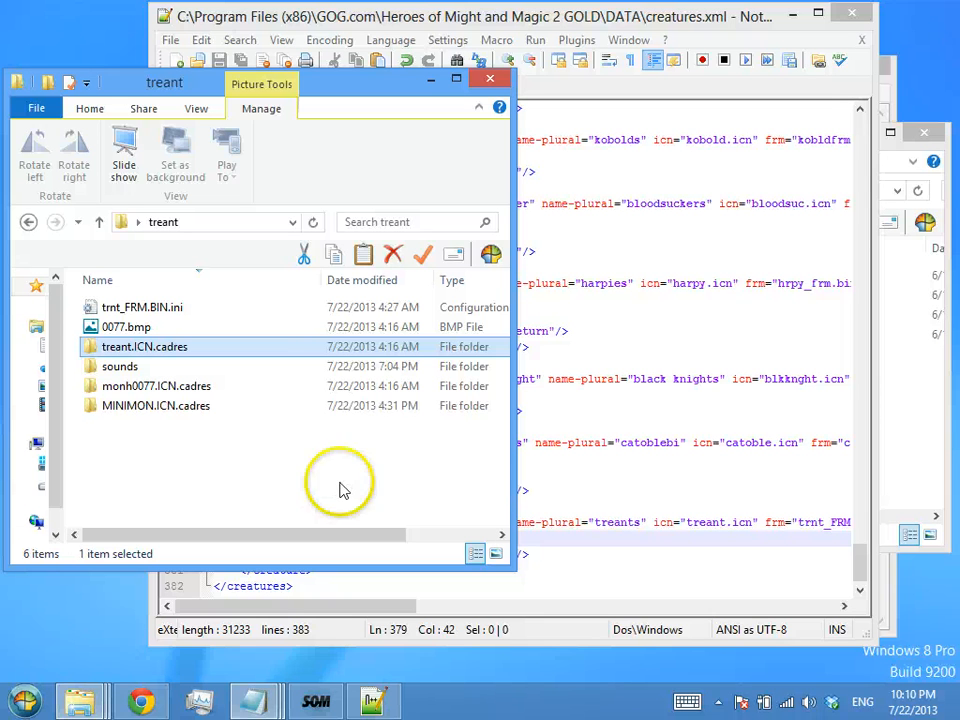
mouse_move(257, 686)
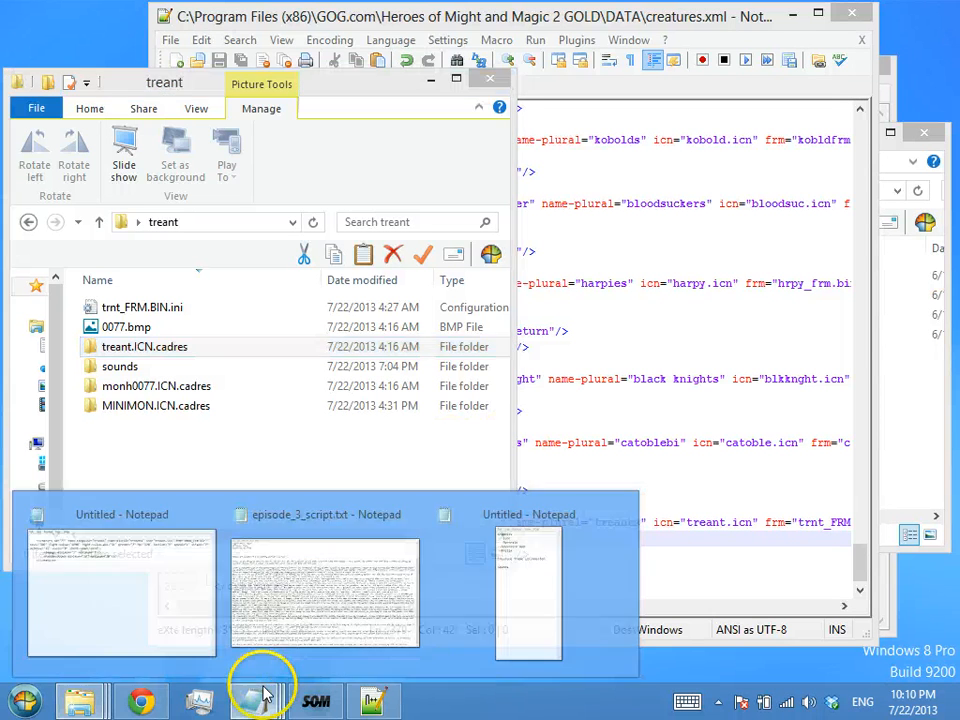
click(531, 578)
click(710, 130)
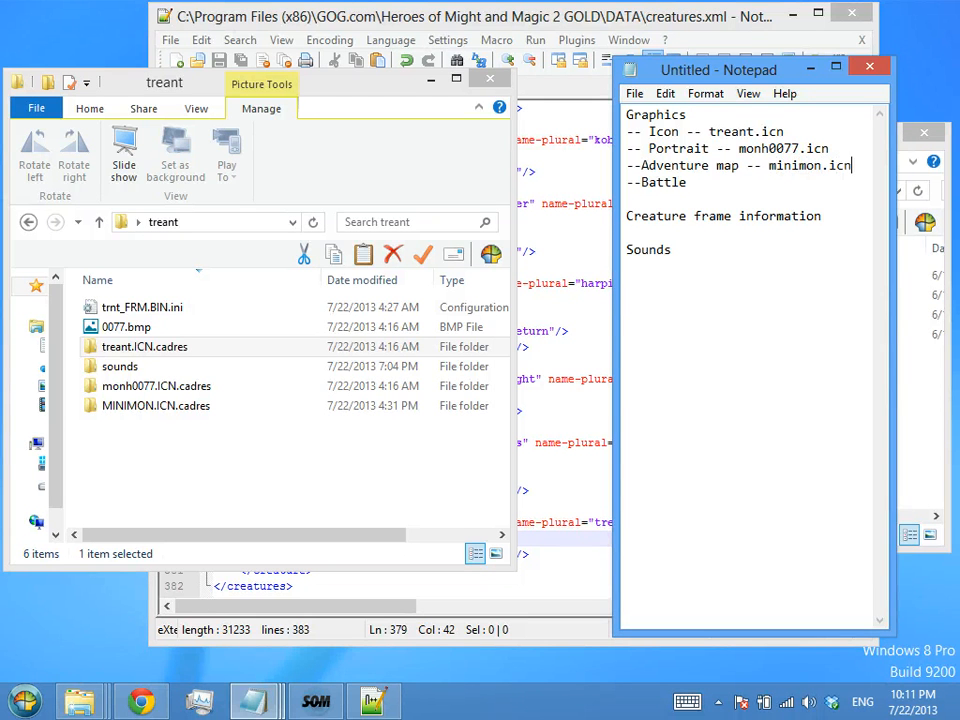
Move treant.icn from the Icon line to the Battle line of the asset list as "-- treant.icn"
drag(709, 131, 804, 129)
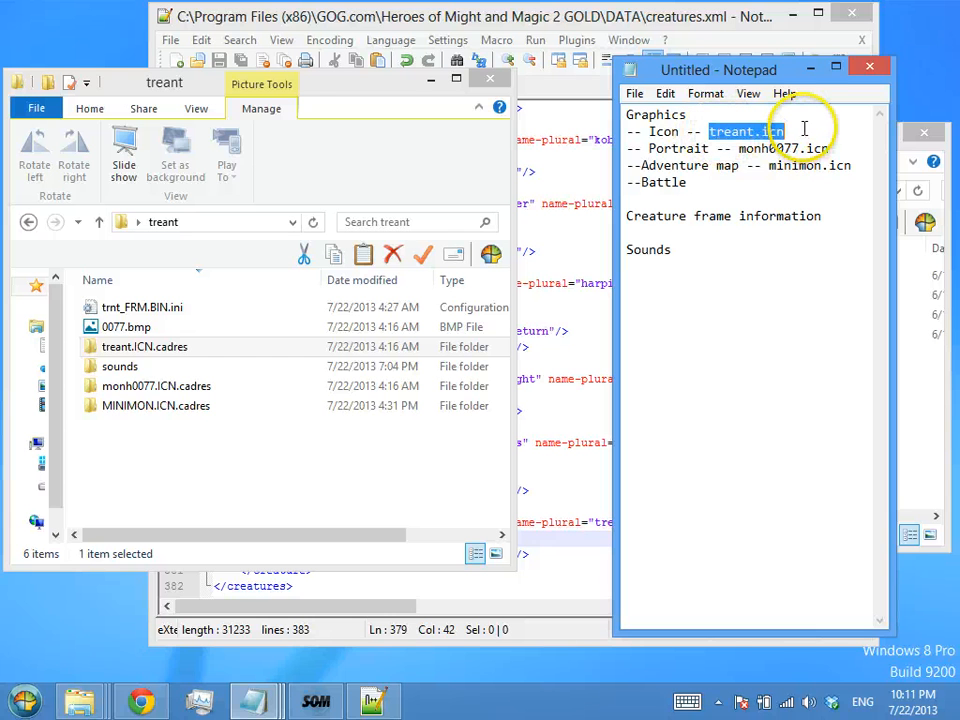
key(ctrl+x)
click(713, 189)
text(-- treant.icn)
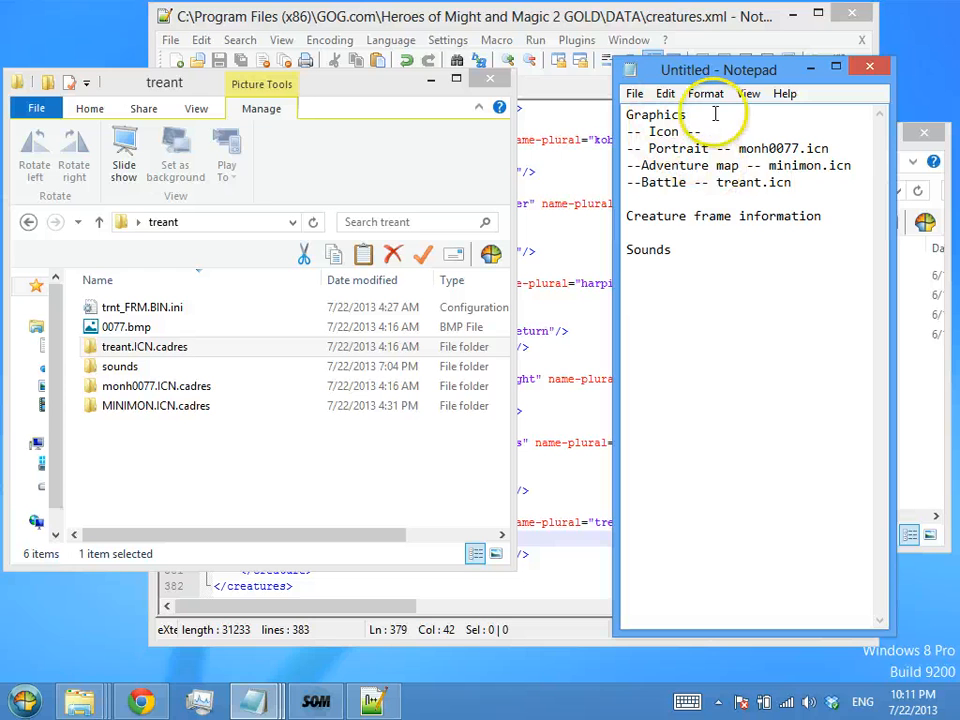
Enter mons32.icn as the Icon file in the asset list and select MONS32.ICN in the DATA\ironfist folder
click(723, 133)
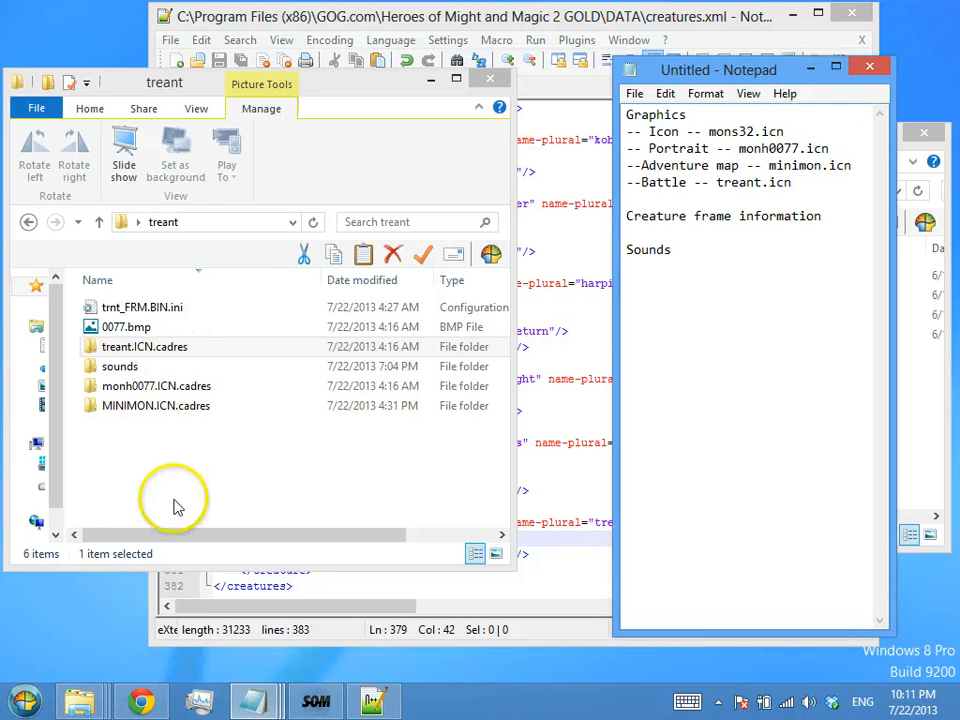
mouse_move(82, 700)
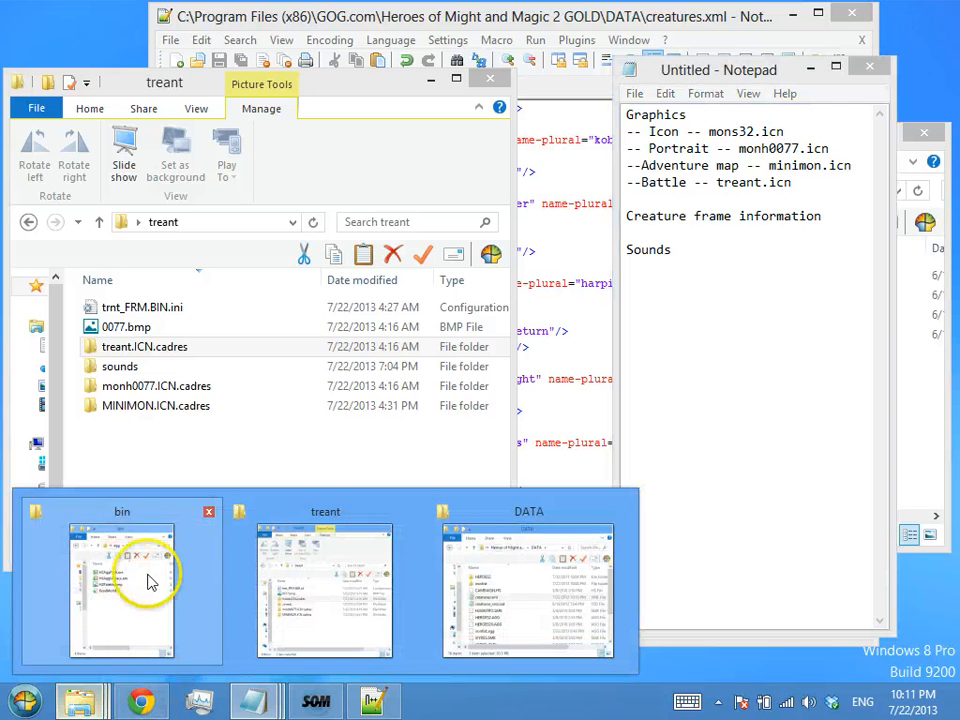
click(535, 588)
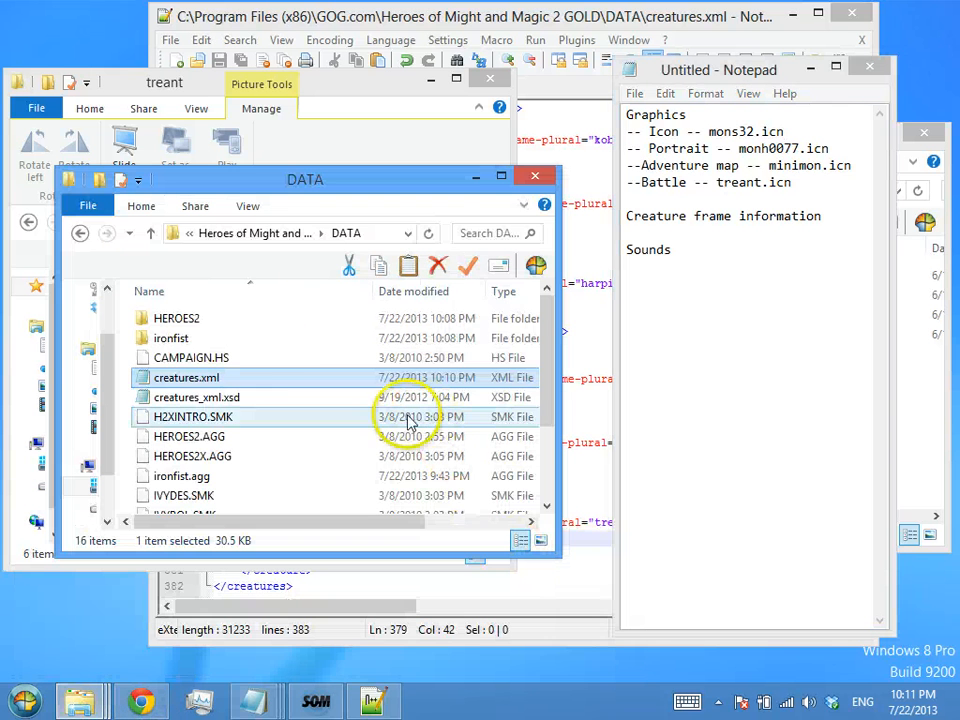
double_click(216, 339)
click(222, 358)
text(mons)
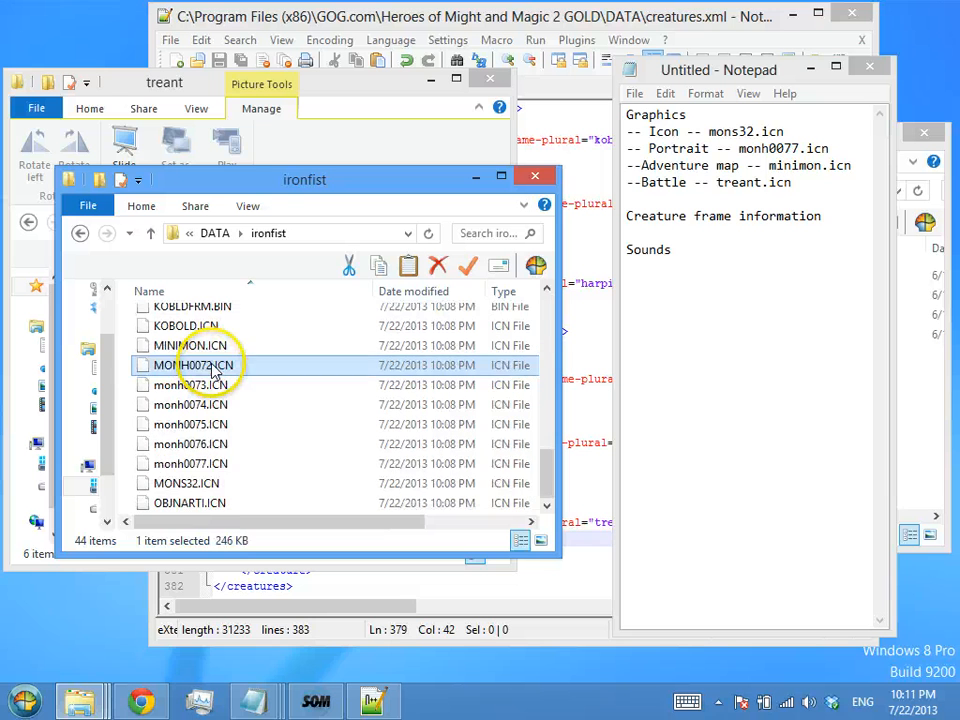
click(187, 482)
Copy MONS32.ICN from the ironfist folder into the treant folder
mouse_move(79, 703)
click(167, 622)
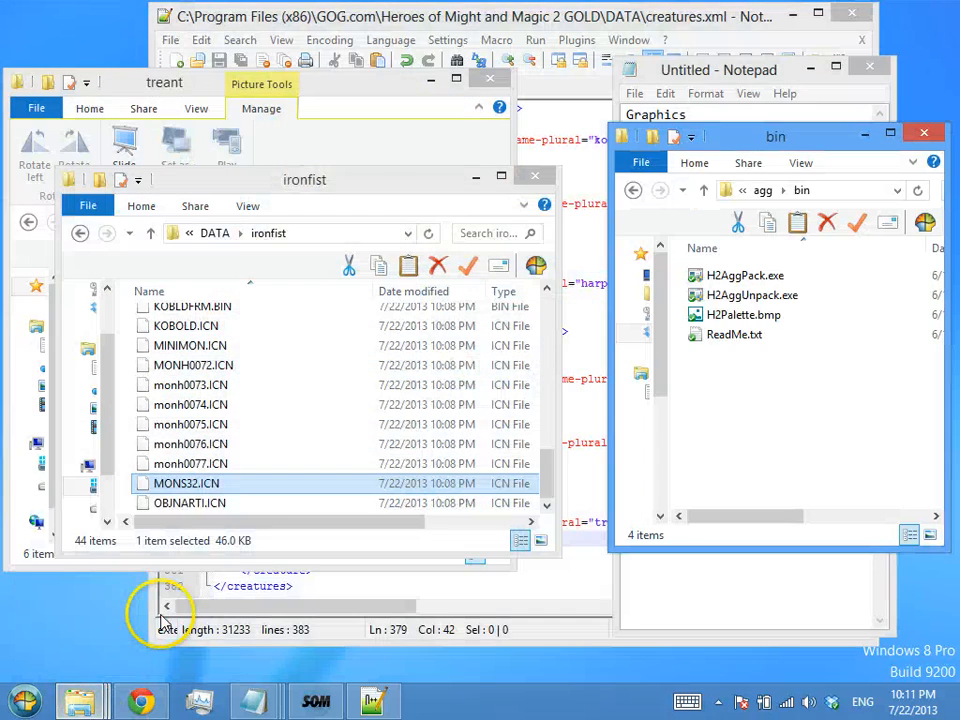
click(270, 634)
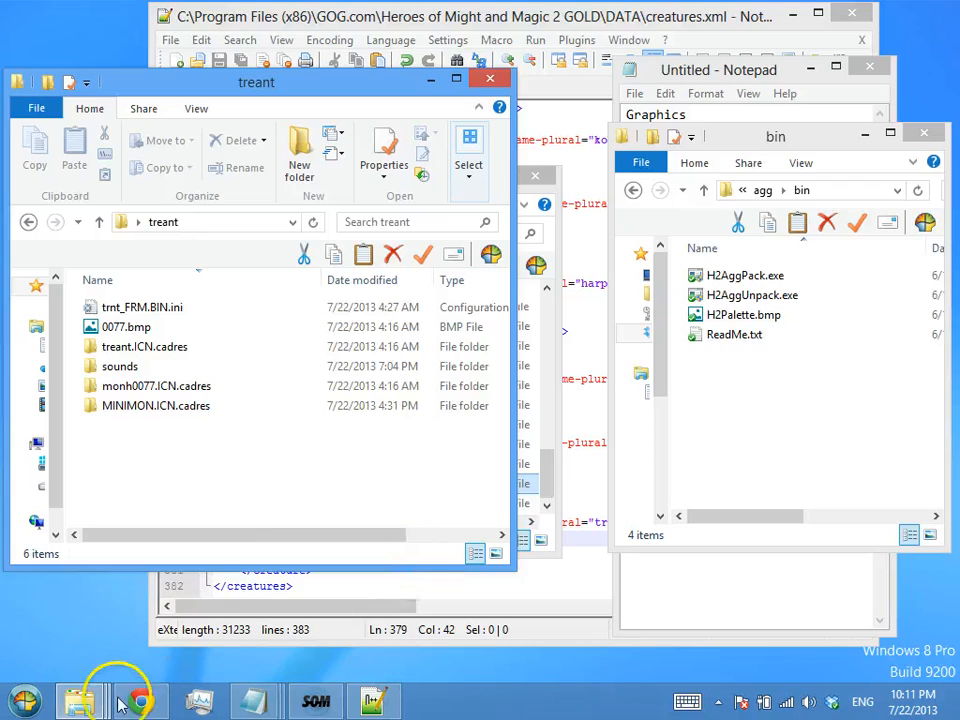
mouse_move(88, 700)
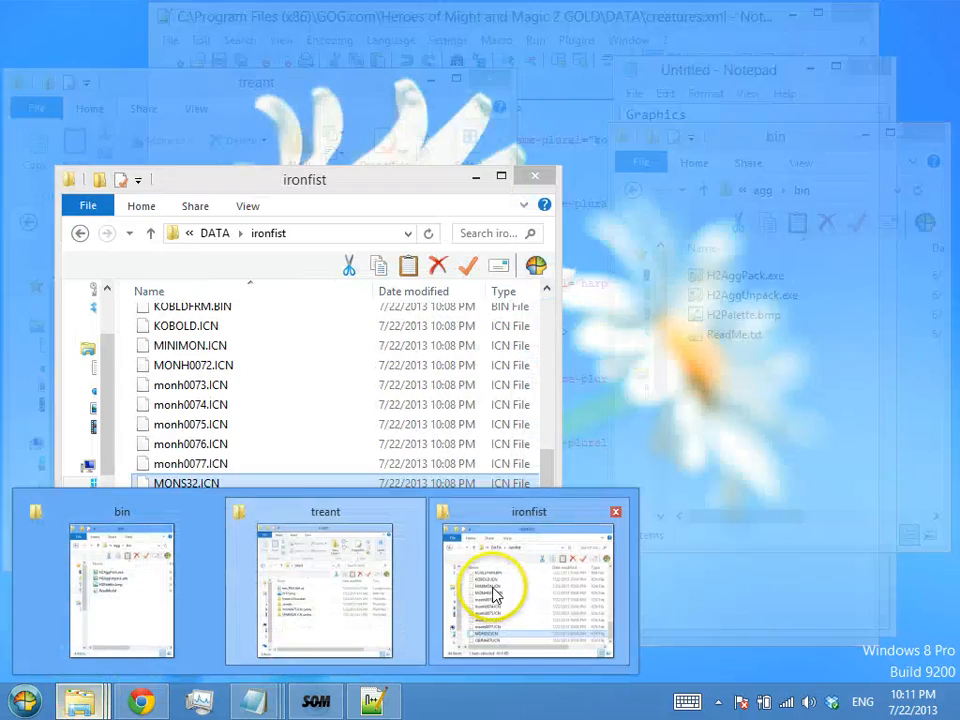
click(493, 595)
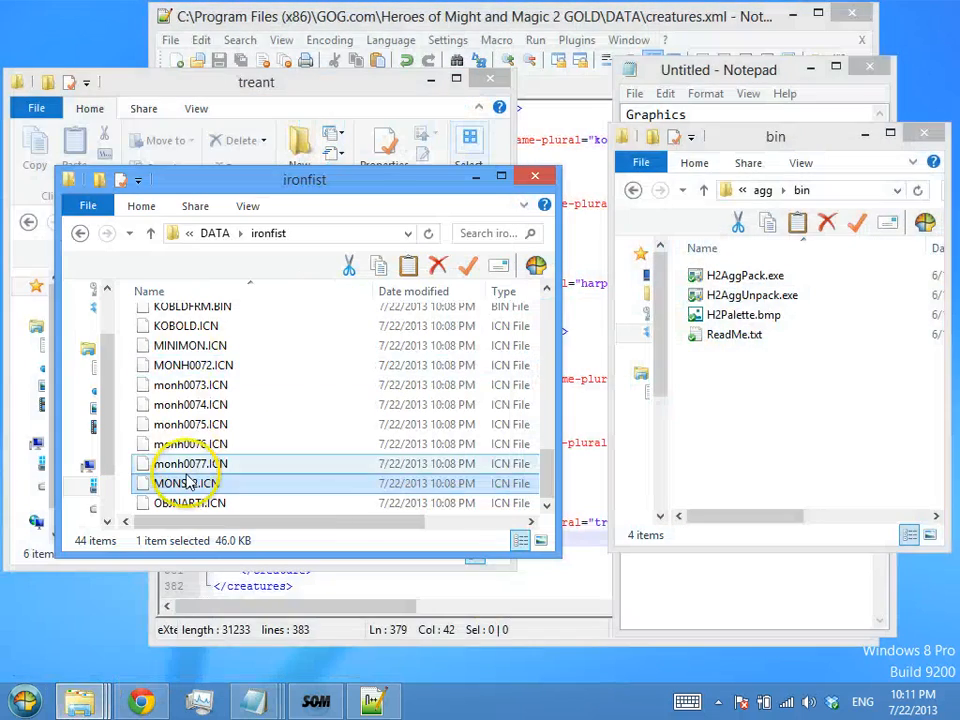
key(Up)
right_click(187, 483)
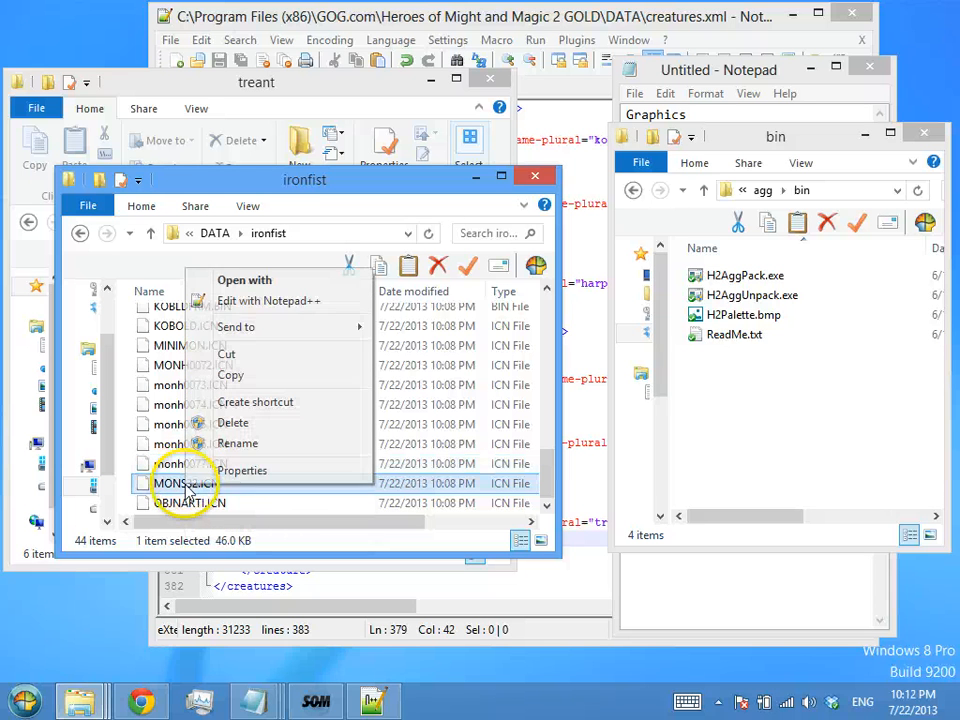
click(258, 375)
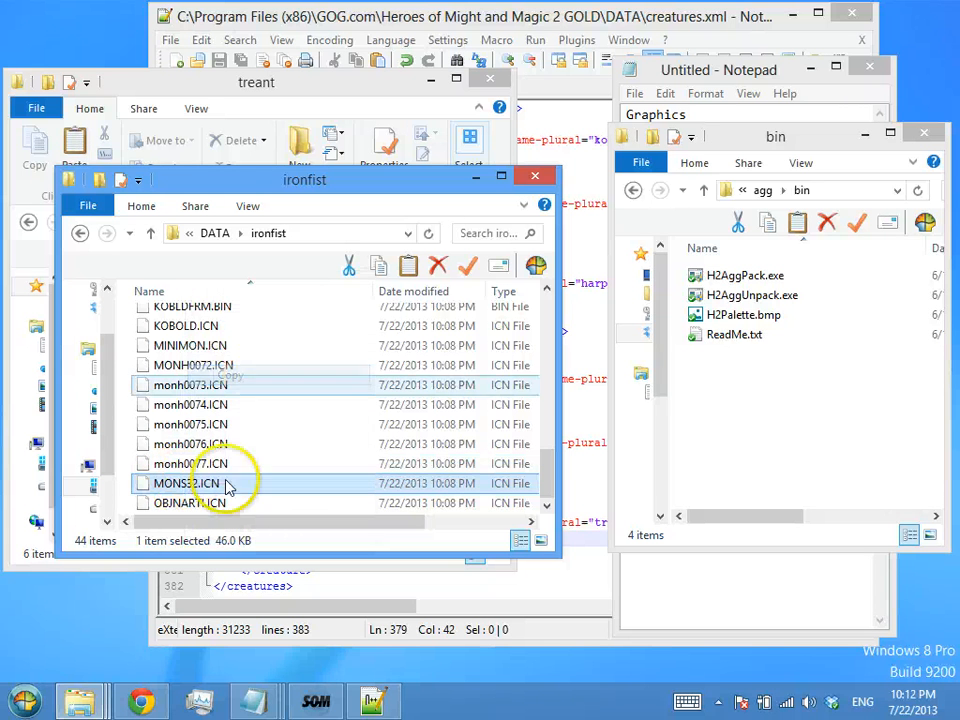
click(26, 504)
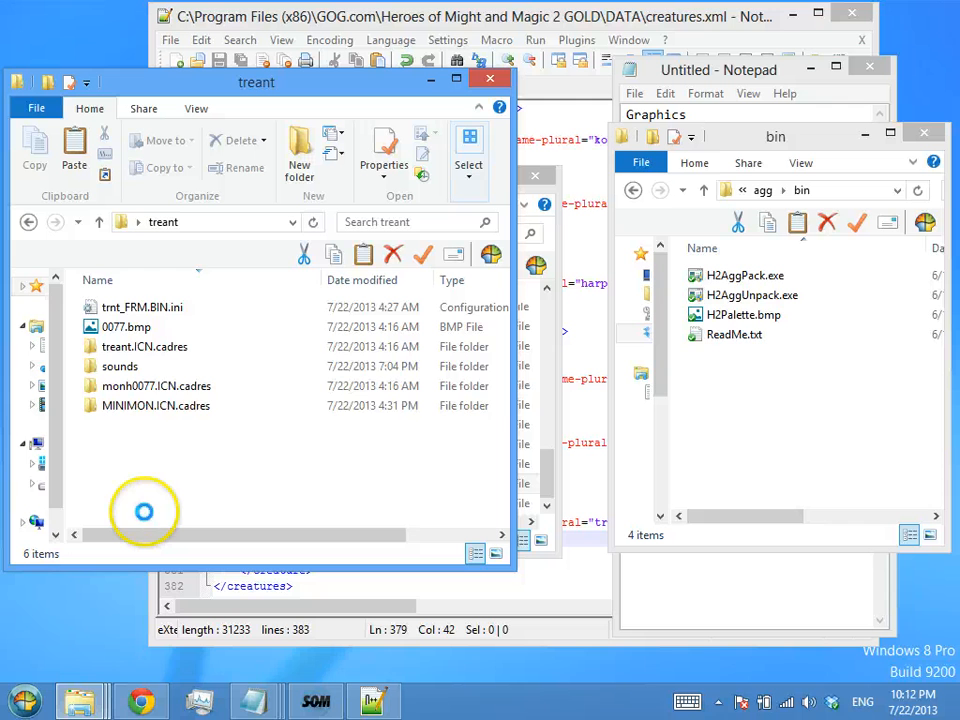
right_click(143, 511)
click(116, 444)
right_click(112, 436)
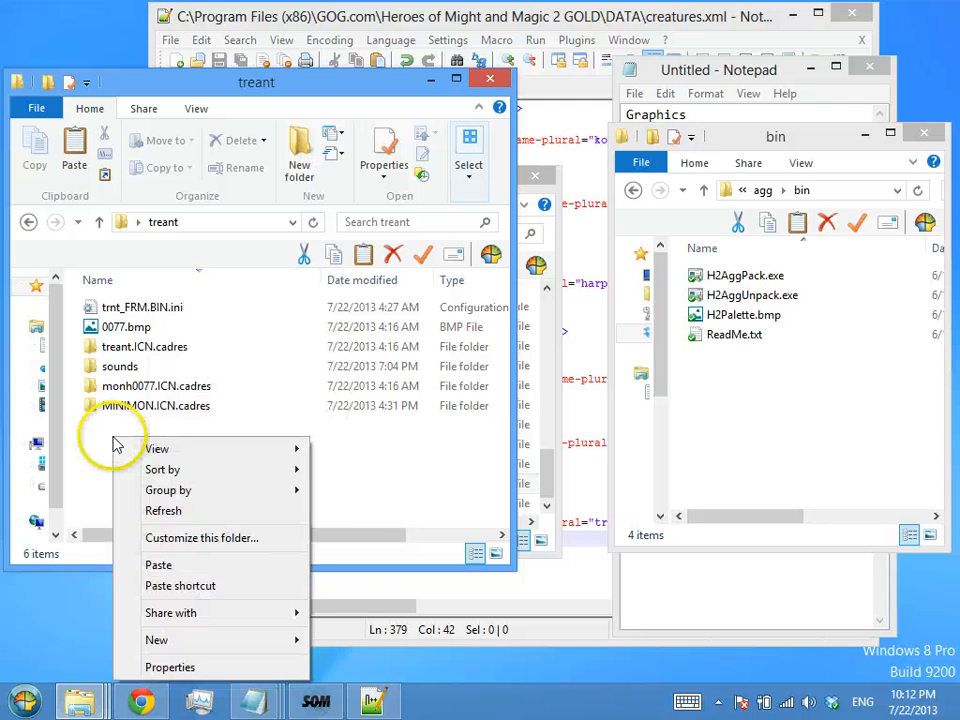
click(167, 565)
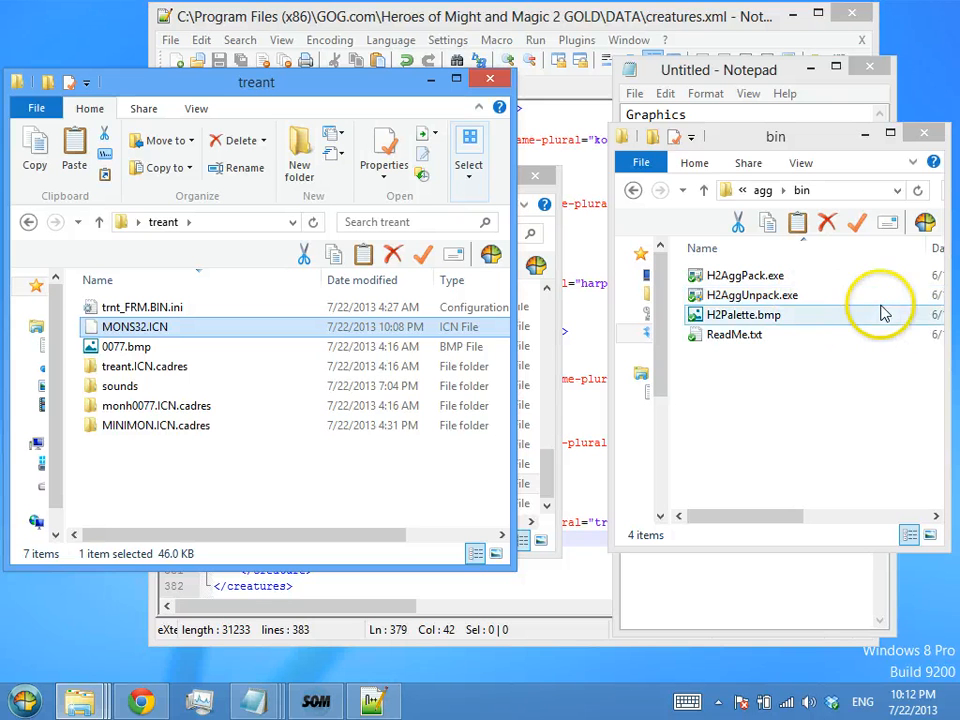
Unpack the treant folder's MONS32.ICN using H2IcnUnpack.exe from the tools\icn\bin folder
click(815, 400)
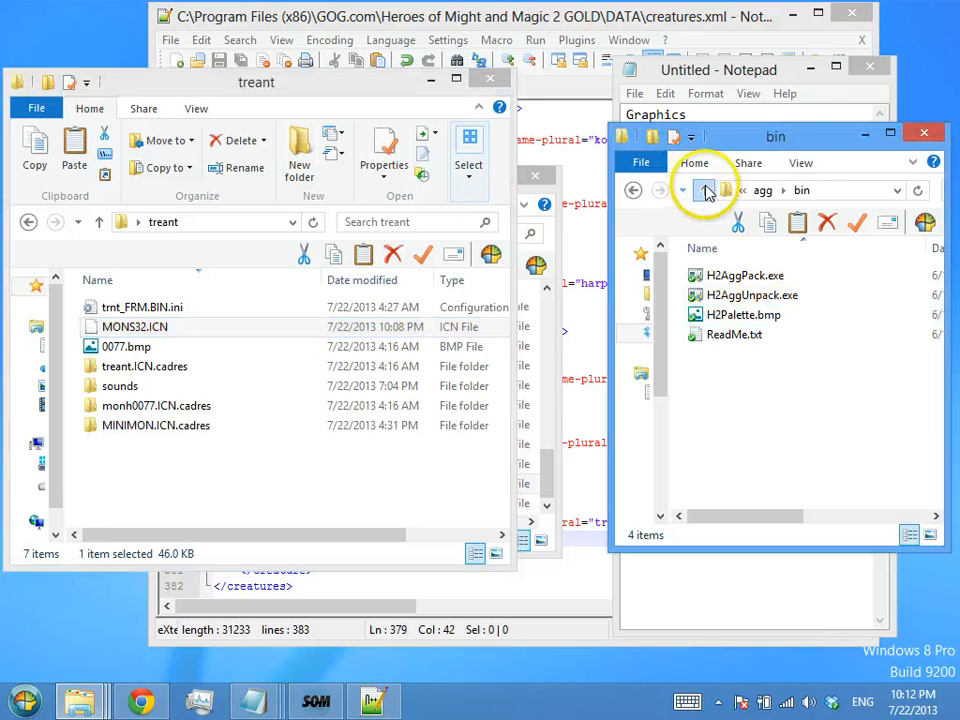
click(704, 190)
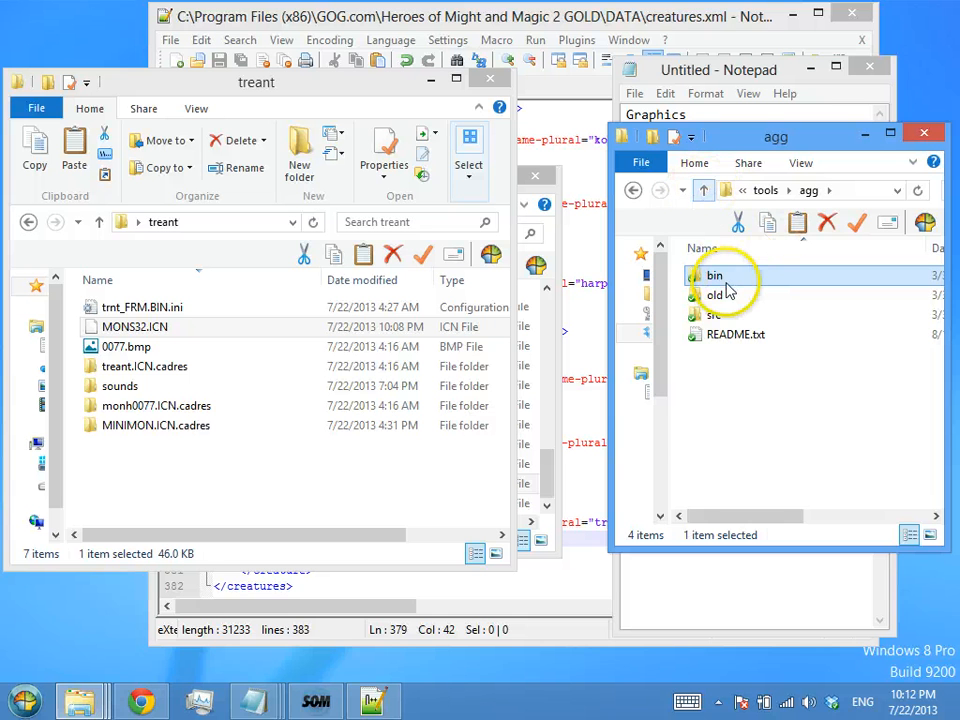
click(684, 192)
click(702, 190)
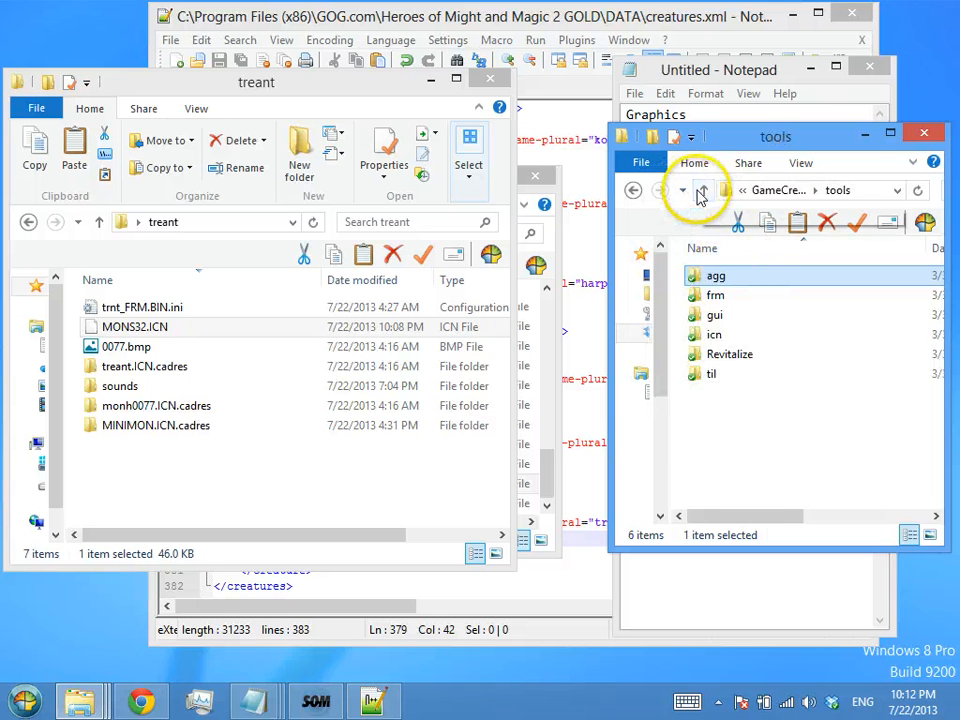
double_click(714, 333)
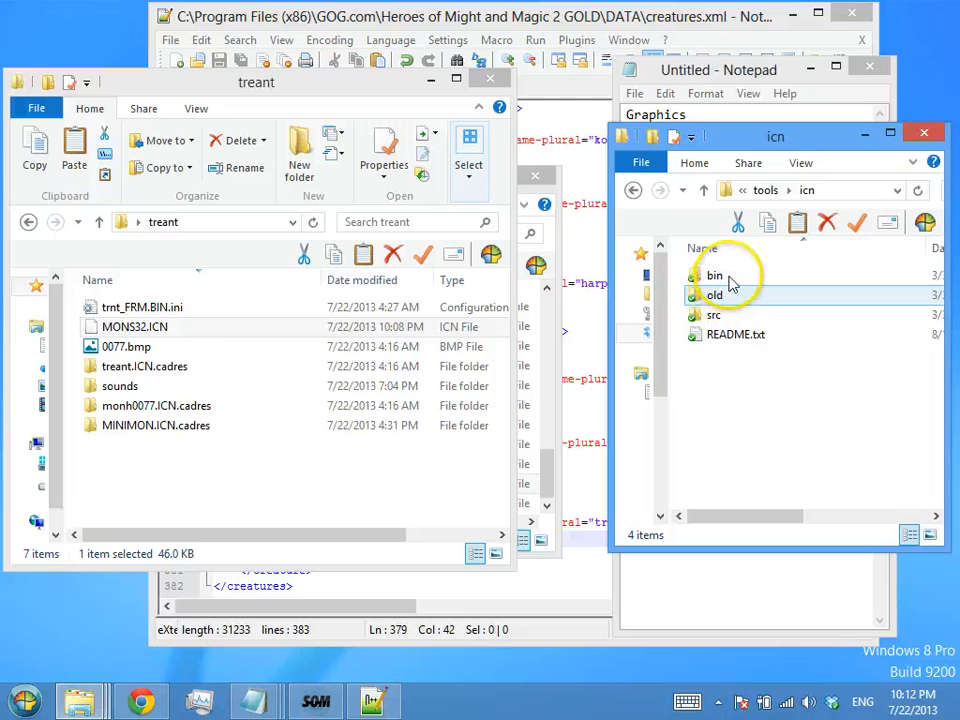
double_click(729, 279)
drag(150, 326, 739, 294)
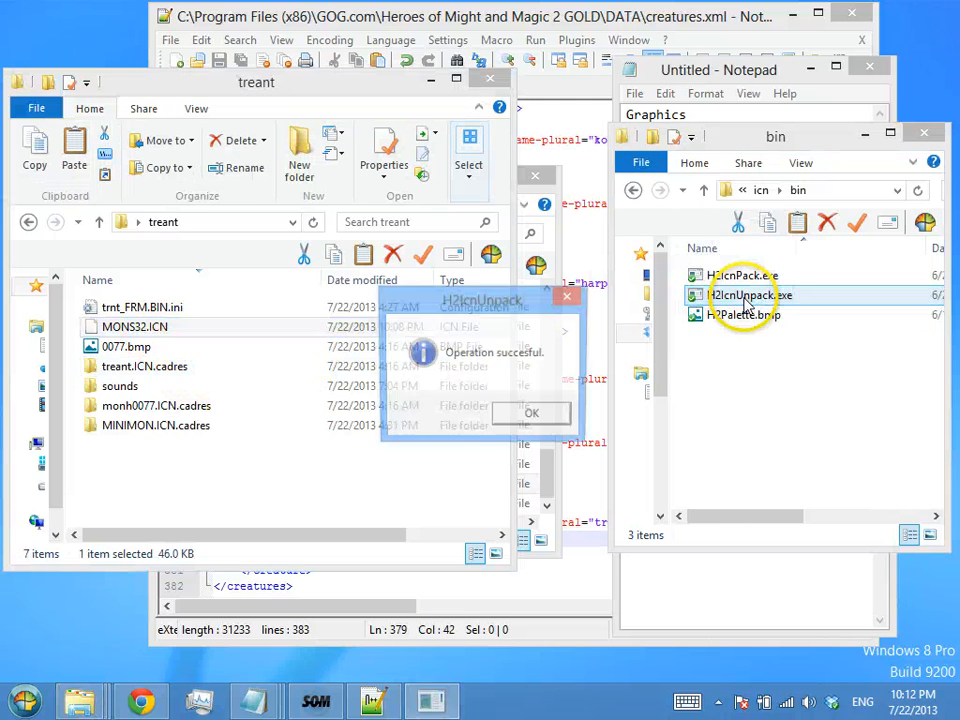
click(503, 418)
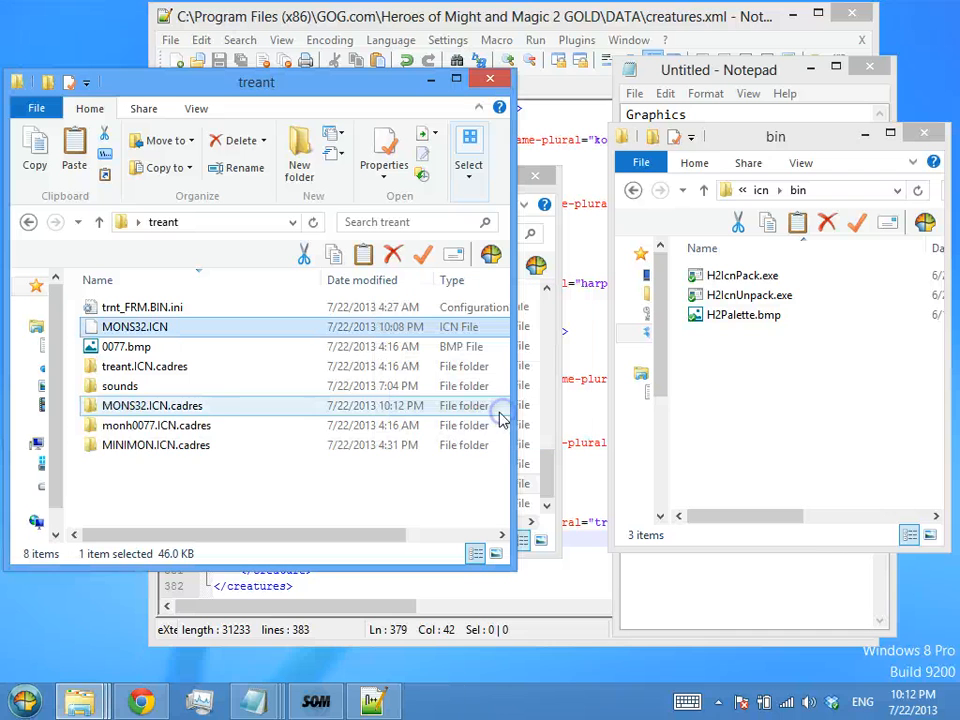
Examine the extracted bitmaps in MONS32.ICN.cadres and the bitmap entries in its setup.ini, closing the file when done
double_click(128, 405)
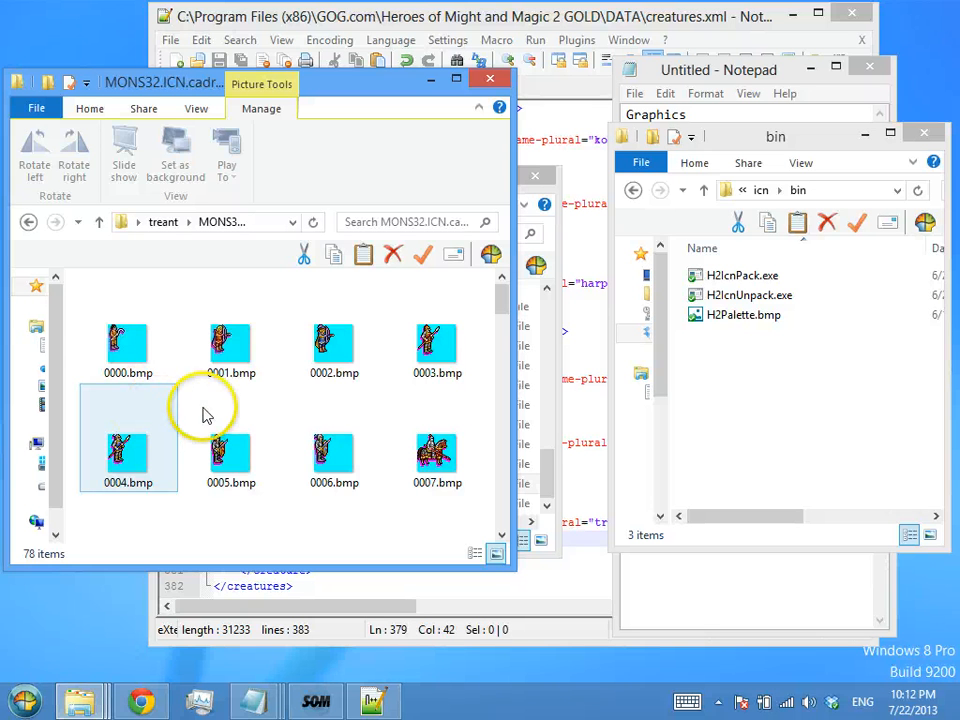
click(216, 369)
scroll(215, 380, down, 10)
scroll(214, 378, down, 5)
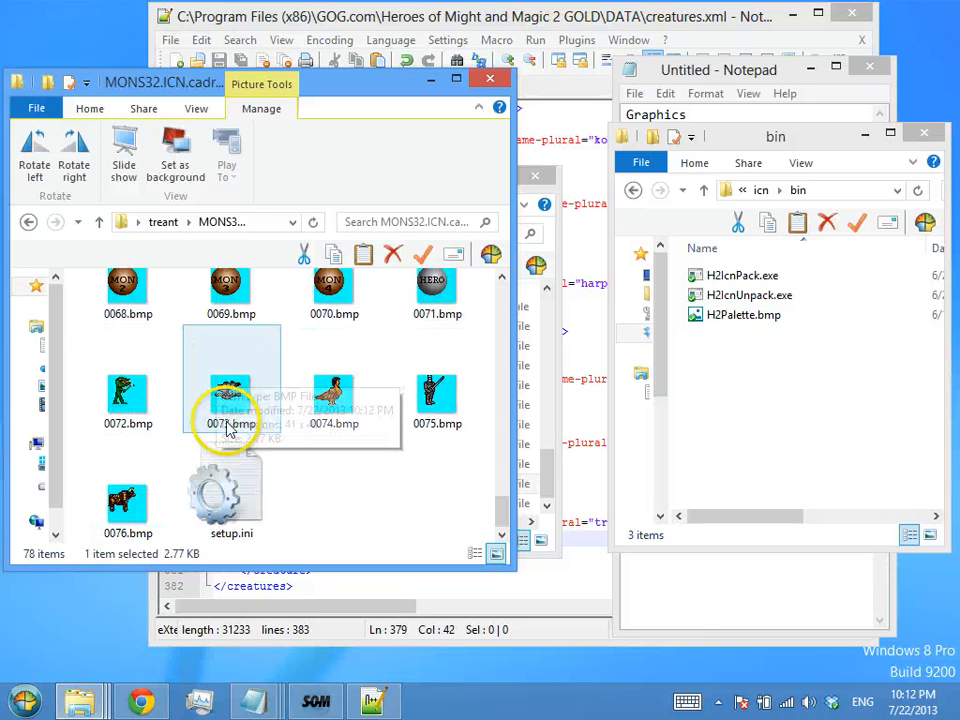
double_click(222, 505)
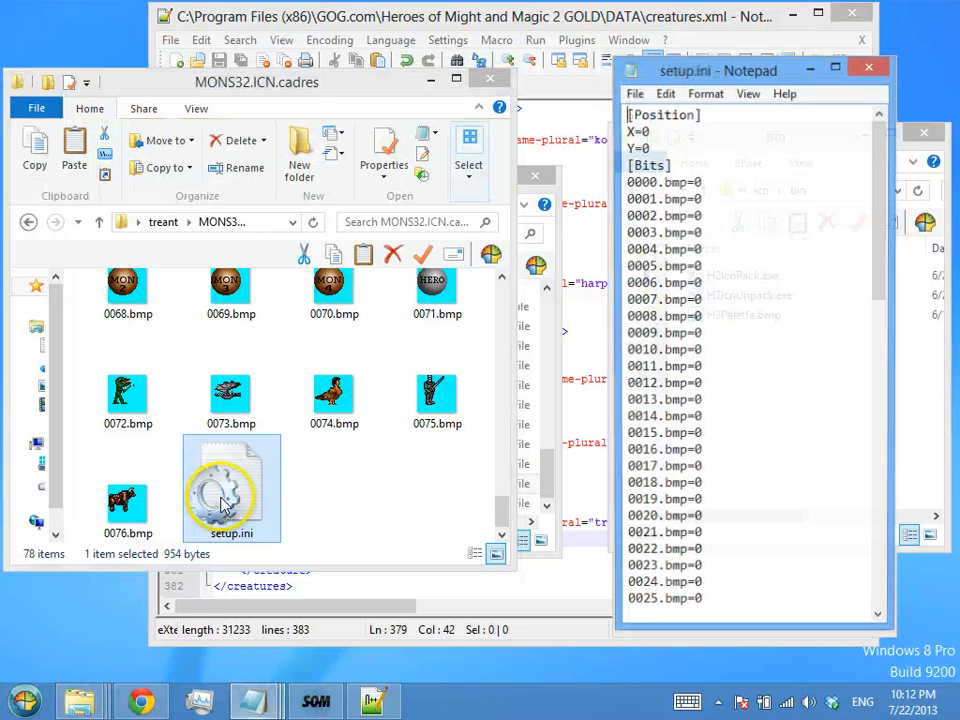
scroll(686, 333, down, 6)
scroll(686, 333, down, 7)
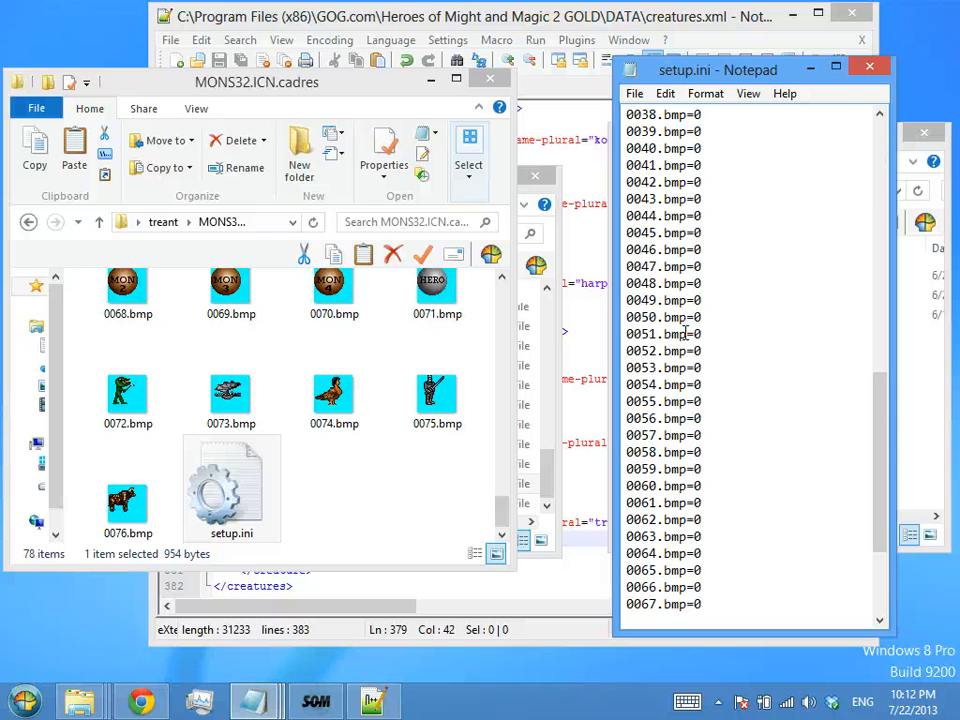
click(869, 66)
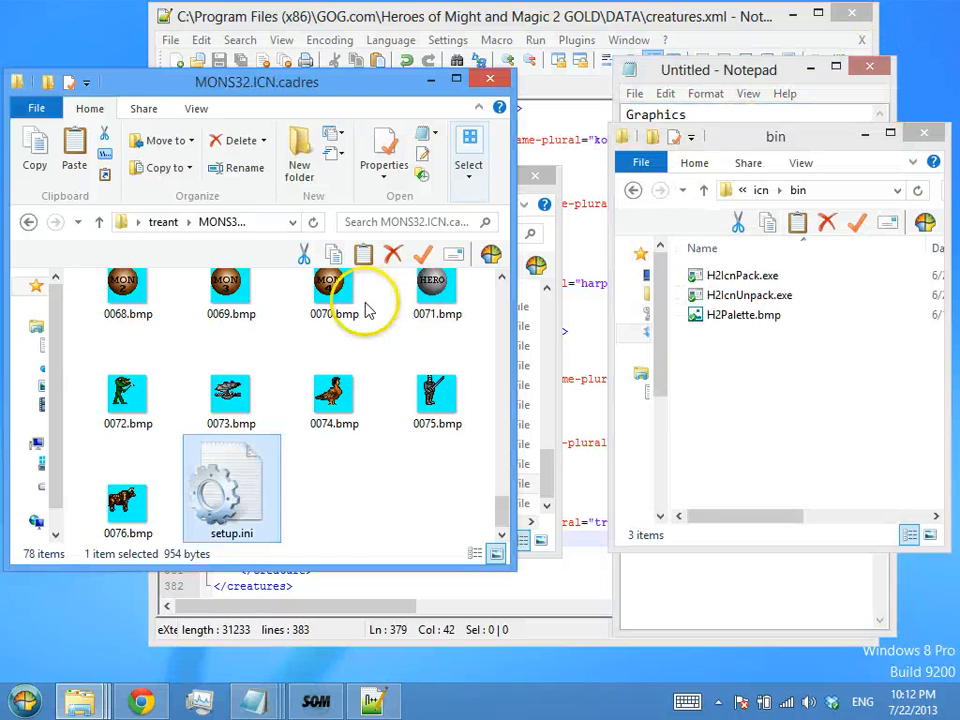
Open H2Palette.bmp from the icn\bin folder in Paint, examine the colour palette at 800% zoom, and close it
click(335, 398)
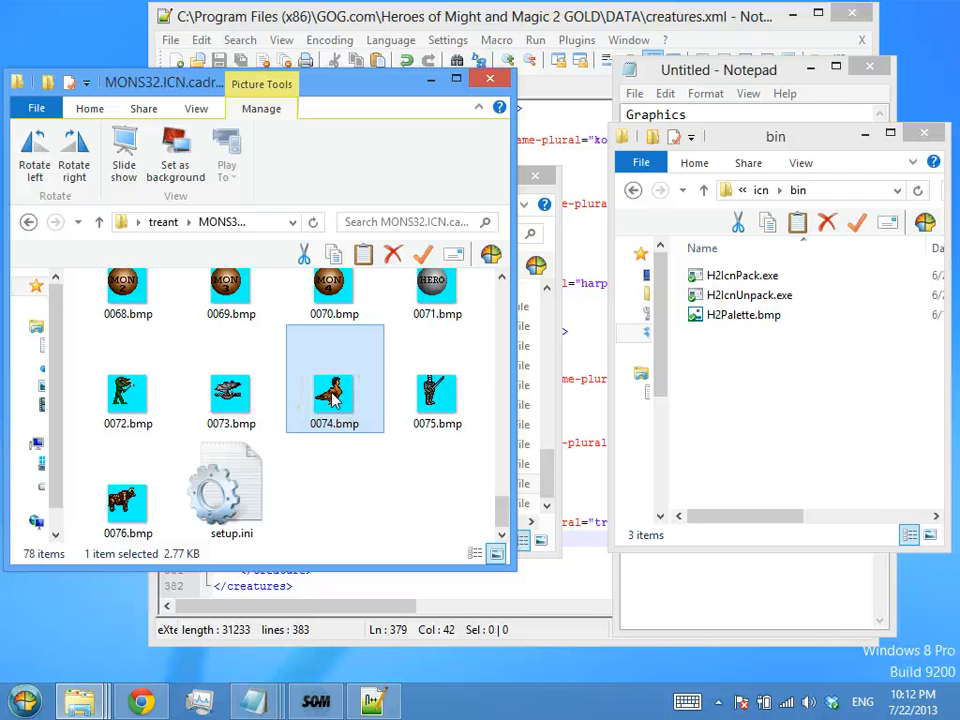
right_click(757, 317)
click(768, 261)
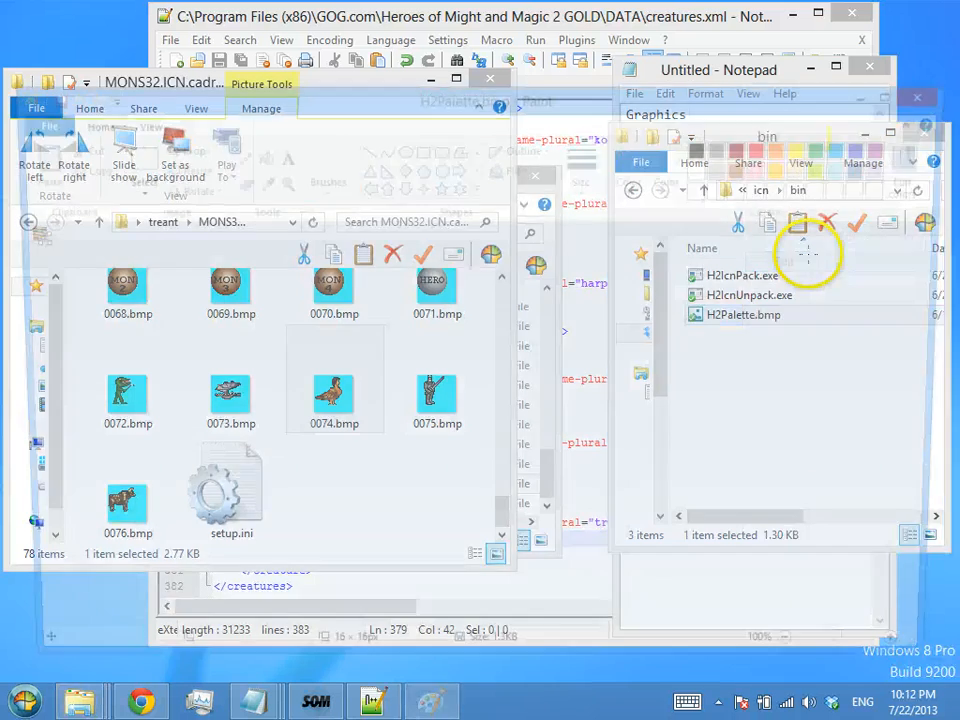
click(137, 124)
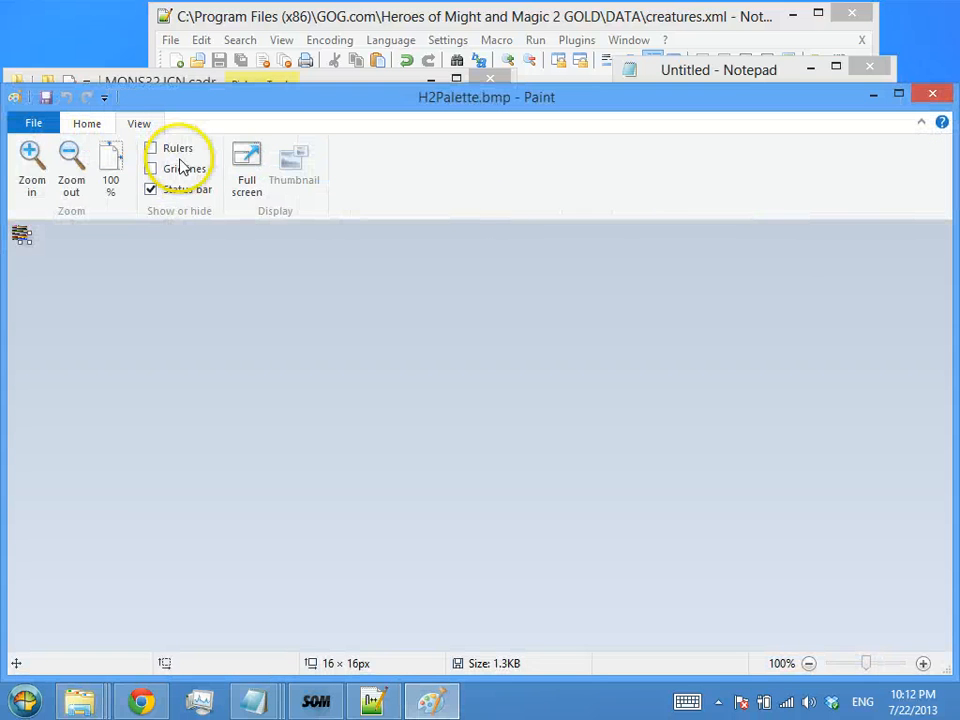
click(31, 152)
click(31, 152)
click(31, 152)
click(31, 152)
click(31, 152)
click(31, 152)
click(31, 152)
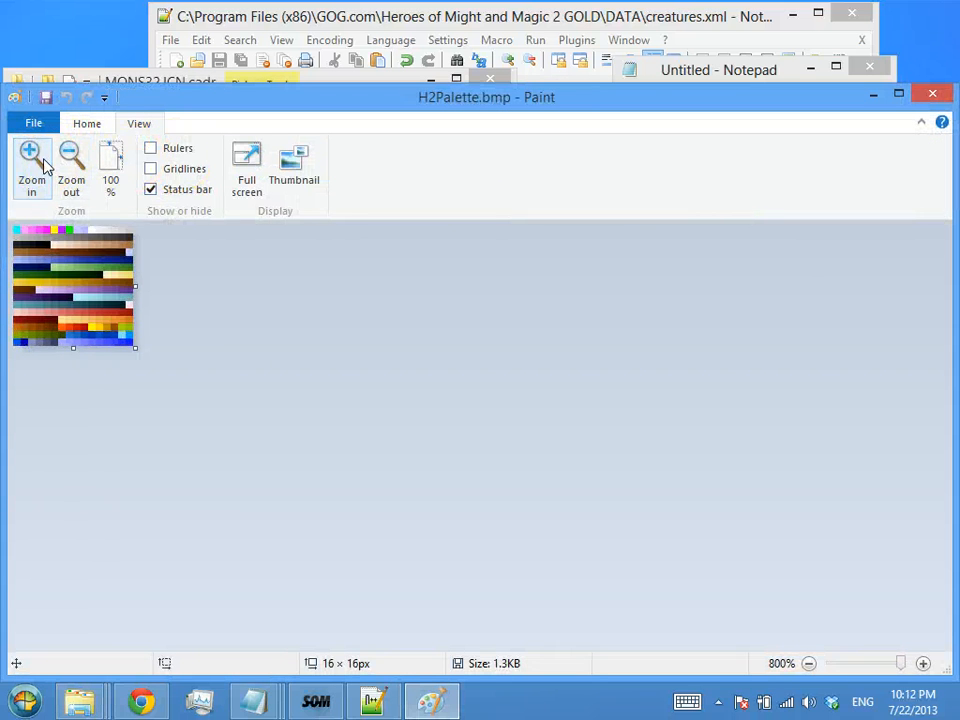
click(930, 92)
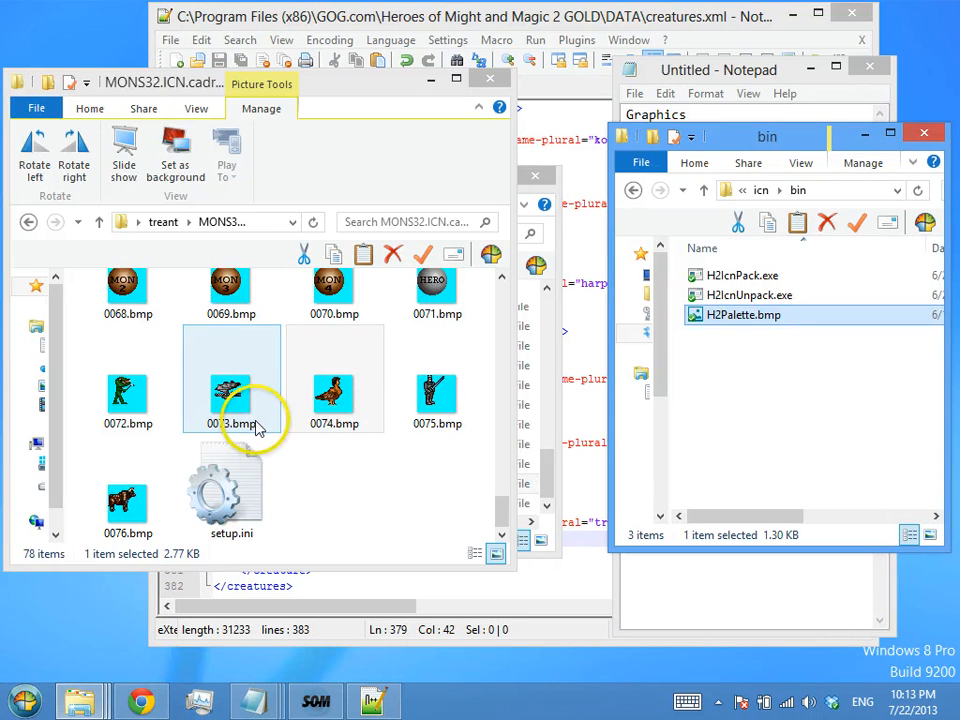
Copy the treant icon 0077.bmp from the treant folder into the MONS32.ICN.cadres folder
click(99, 224)
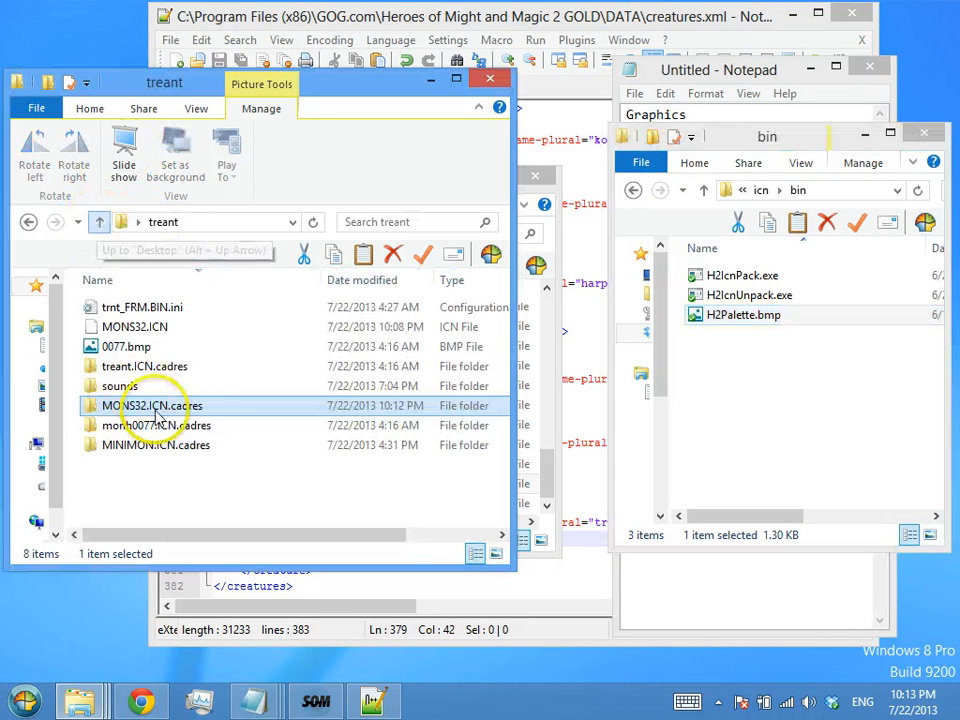
click(133, 348)
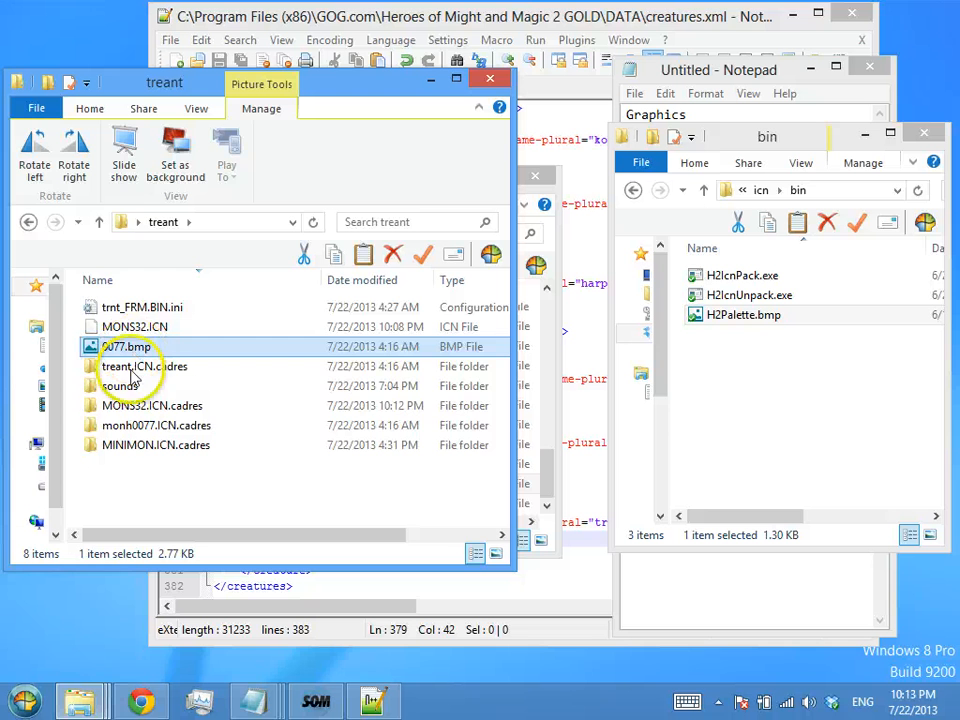
double_click(110, 405)
scroll(136, 414, down, 10)
scroll(136, 410, down, 5)
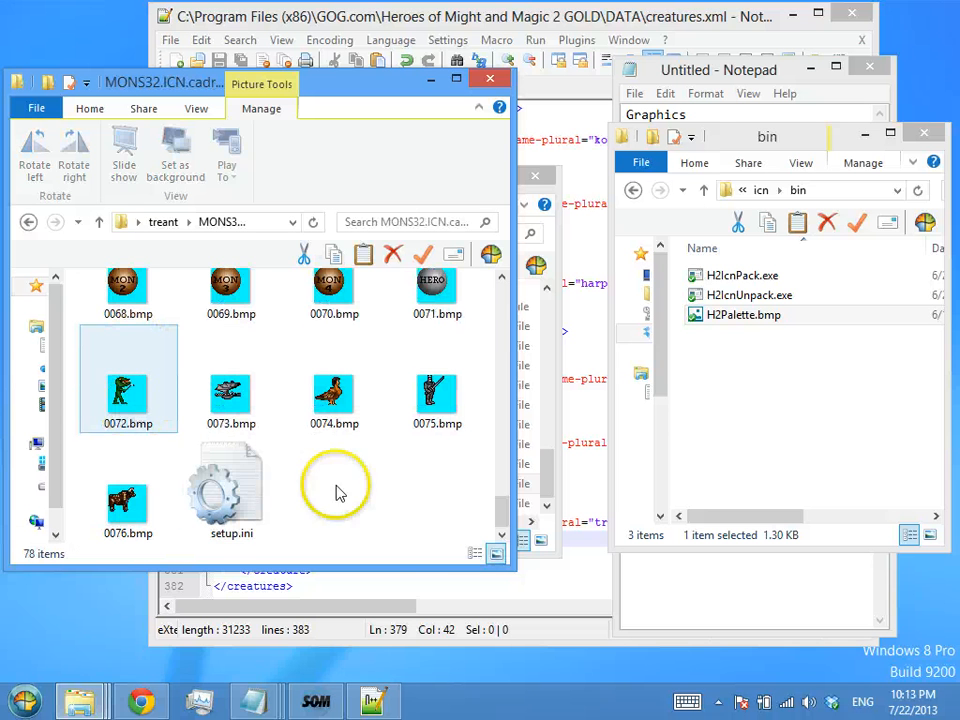
key(ctrl+v)
Add the entry 0077.bmp=0 at the end of setup.ini in MONS32.ICN.cadres, save the file and close it
double_click(318, 490)
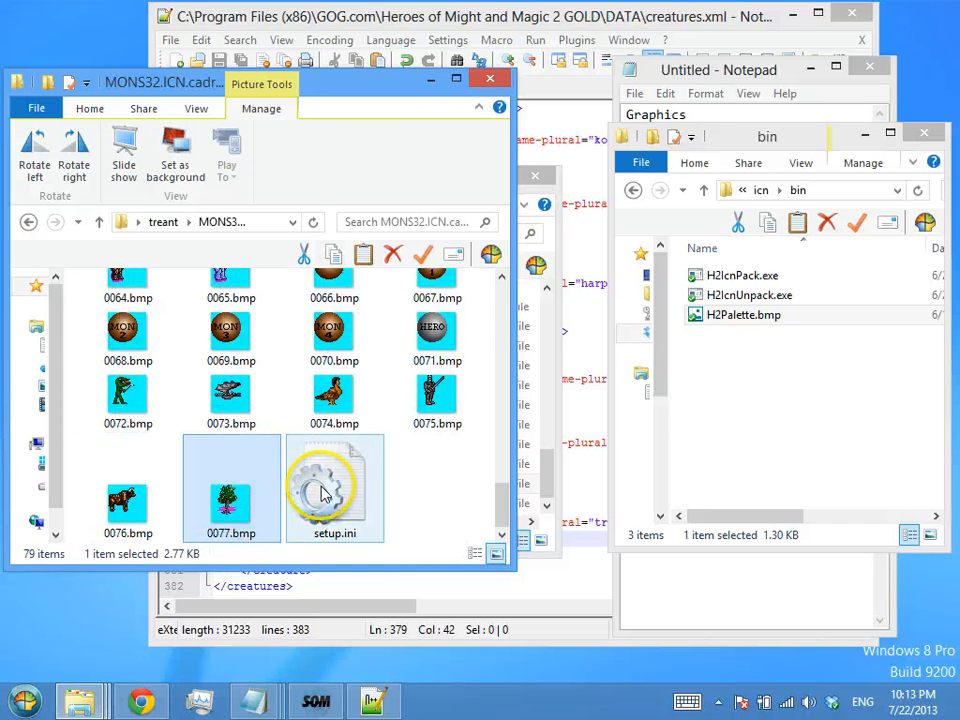
scroll(700, 440, down, 16)
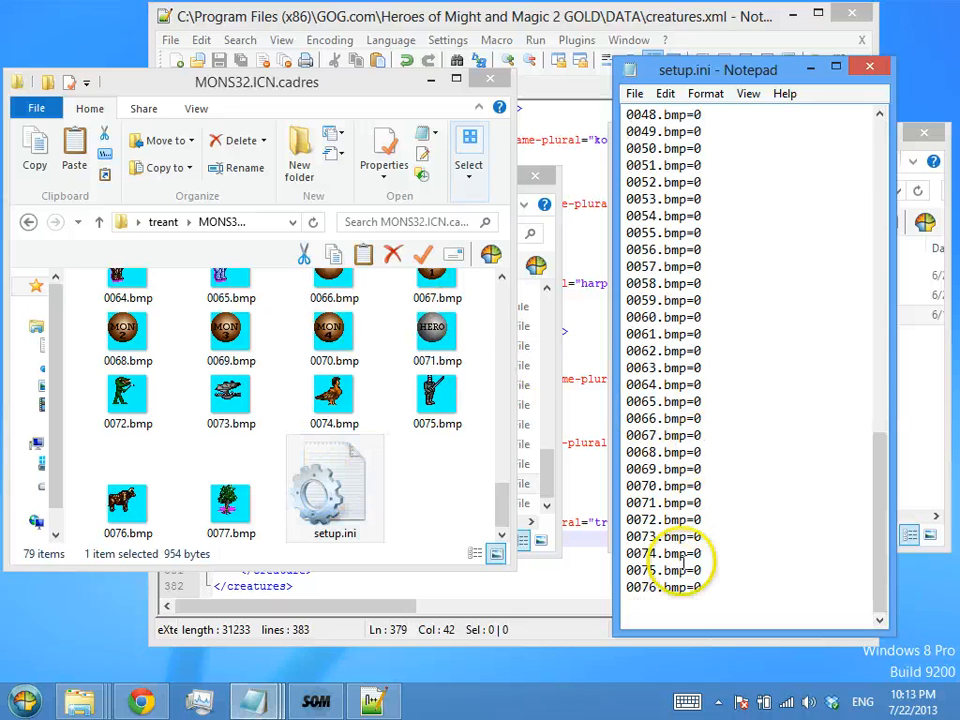
click(706, 585)
key(shift+Home)
key(ctrl+c)
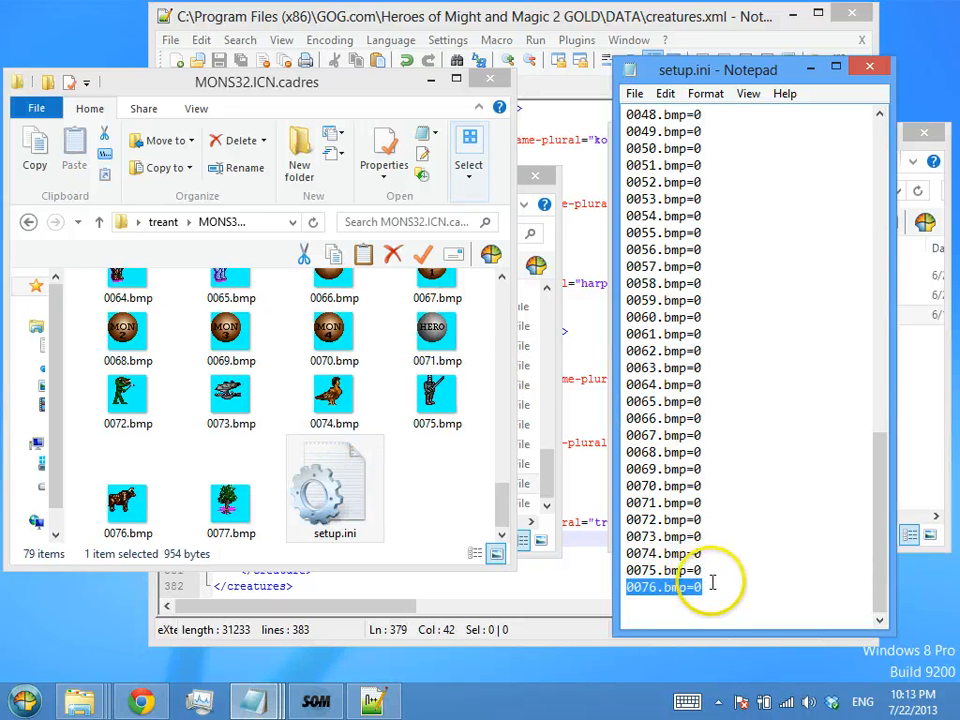
click(720, 590)
key(Return)
key(ctrl+v)
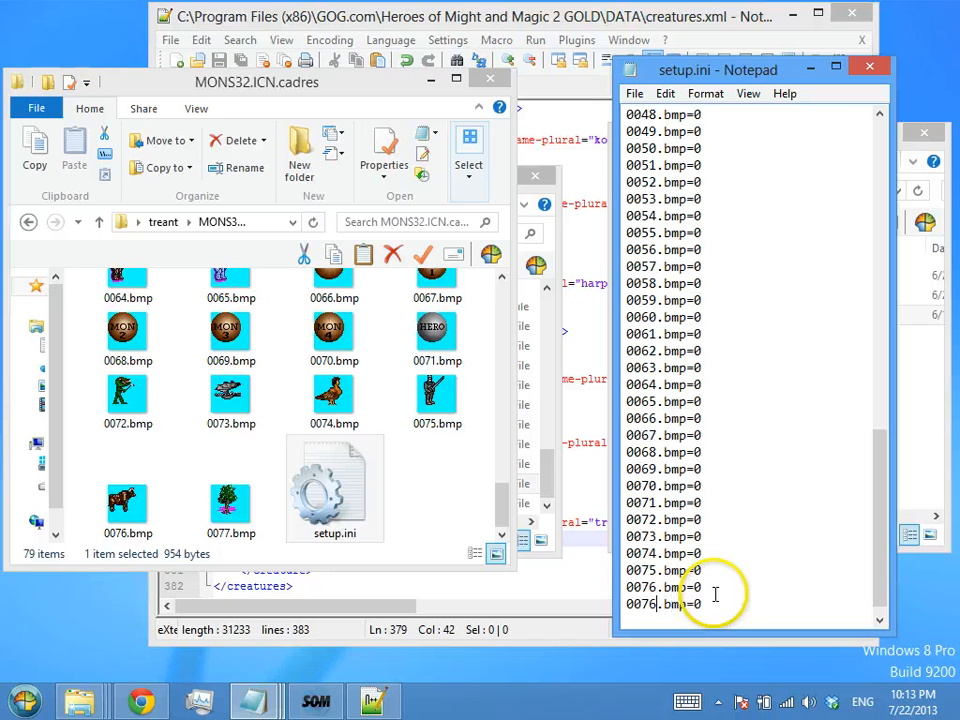
click(634, 93)
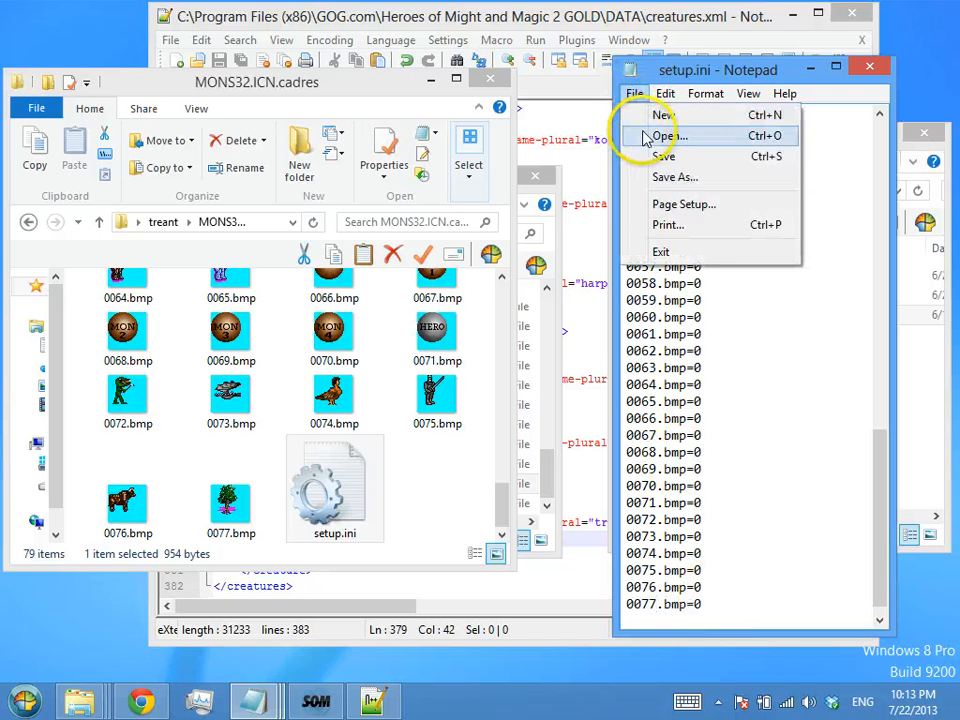
click(660, 155)
click(858, 67)
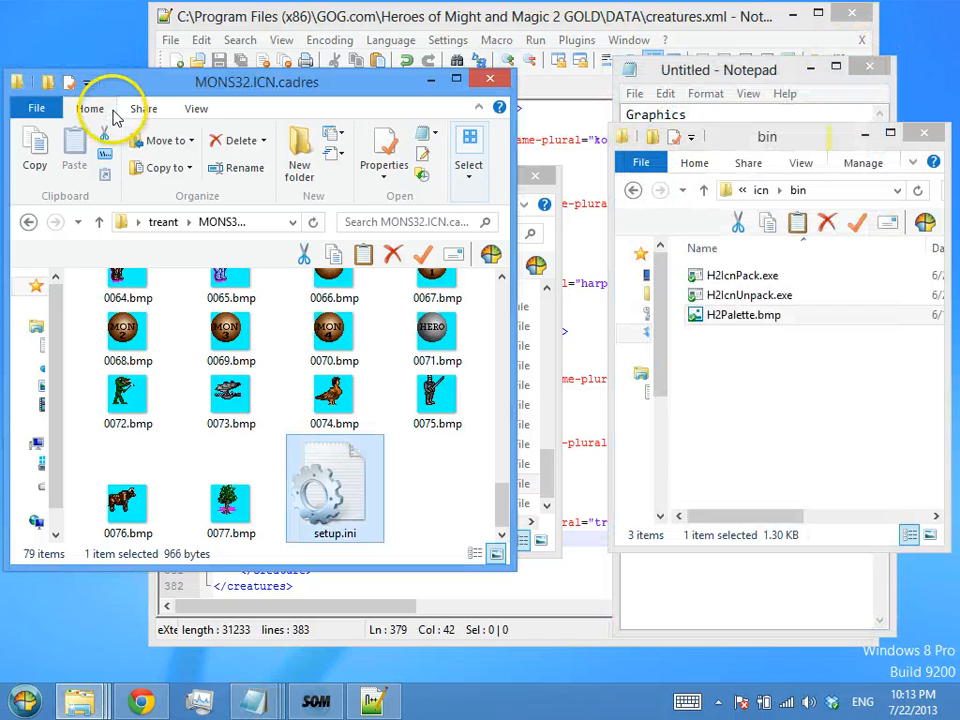
Pack the treant folder's MONS32.ICN.cadres back into MONS32.ICN with H2IcnPack.exe
click(99, 222)
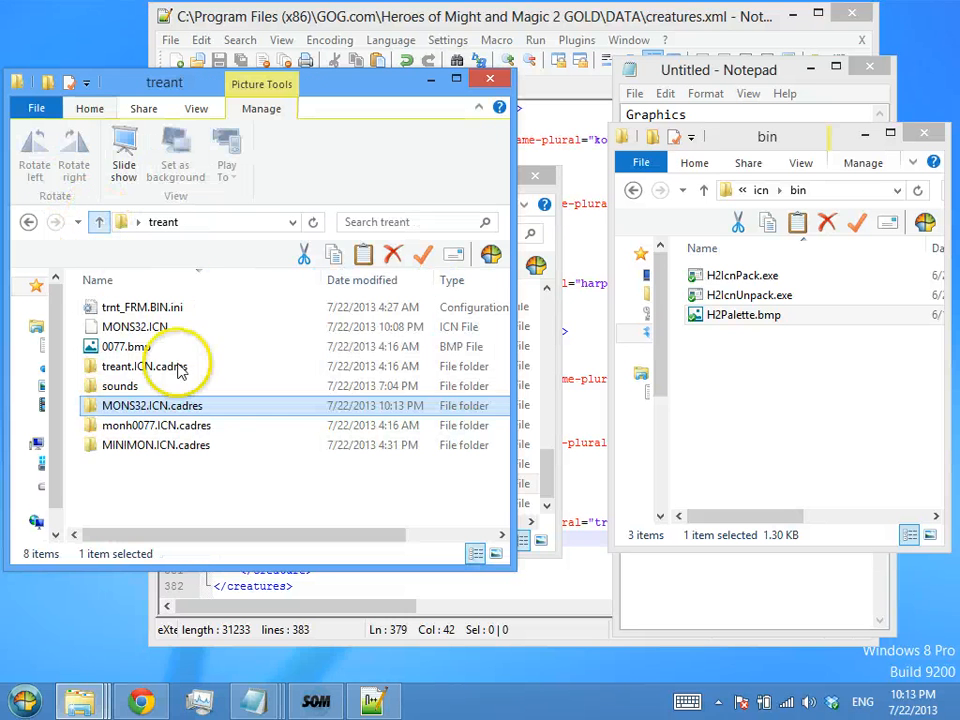
drag(145, 415, 790, 280)
click(534, 418)
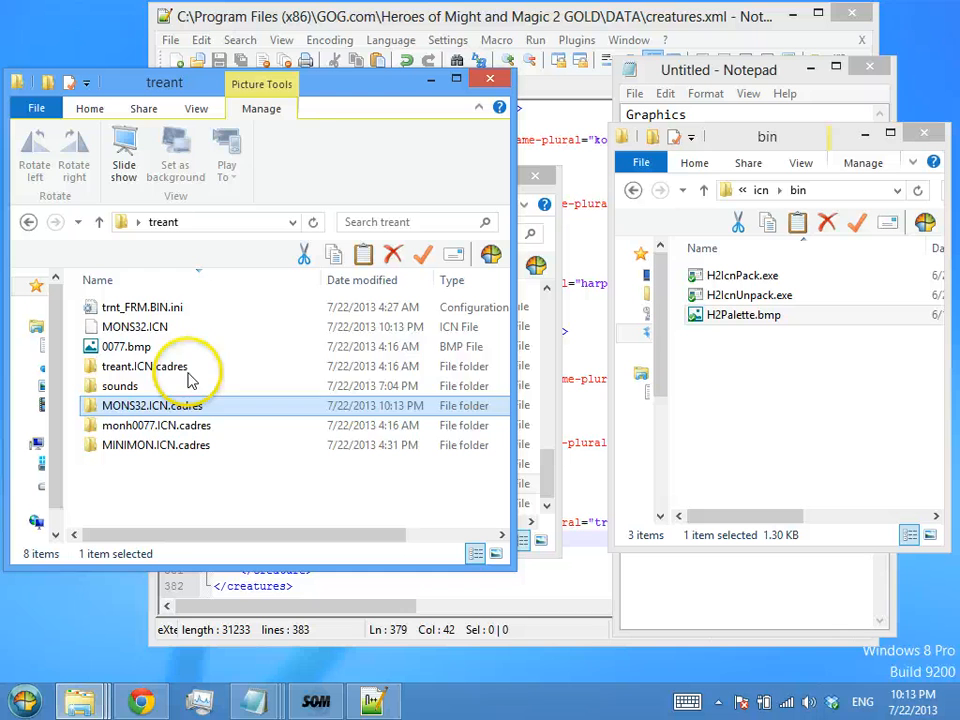
click(168, 330)
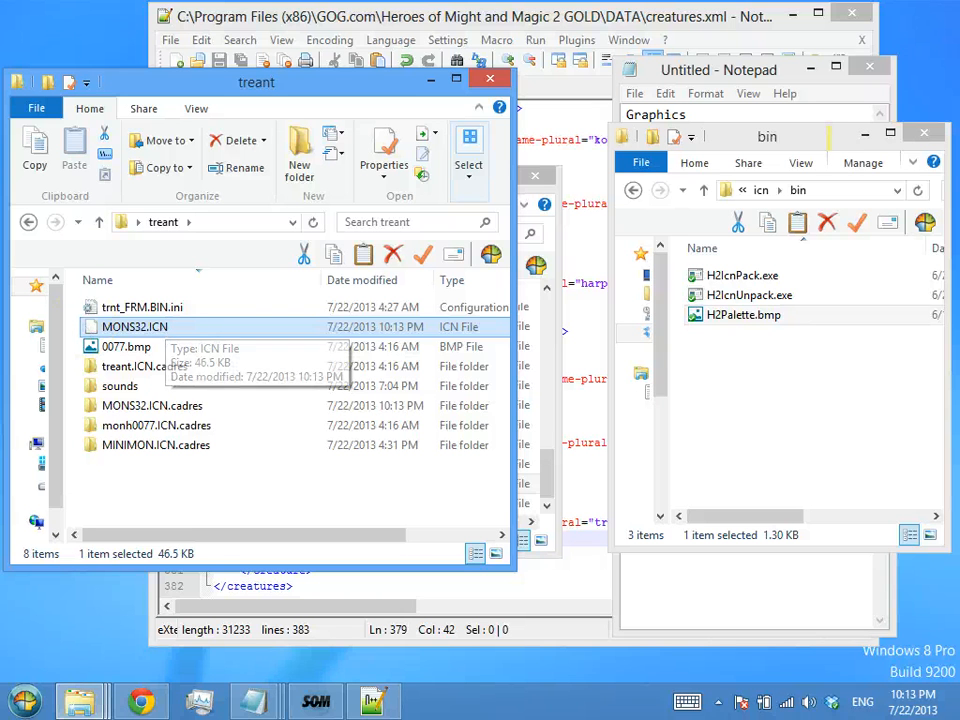
Look through the bitmaps in the monh0077.ICN.cadres and MINIMON.ICN.cadres folders, returning to the treant folder
click(120, 368)
double_click(125, 427)
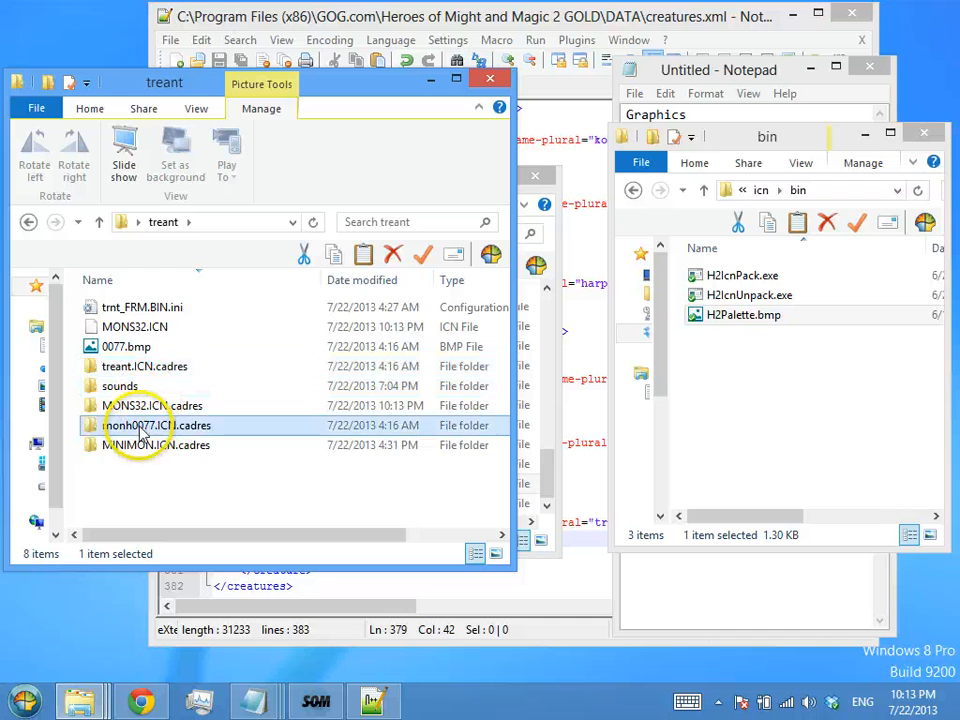
click(98, 221)
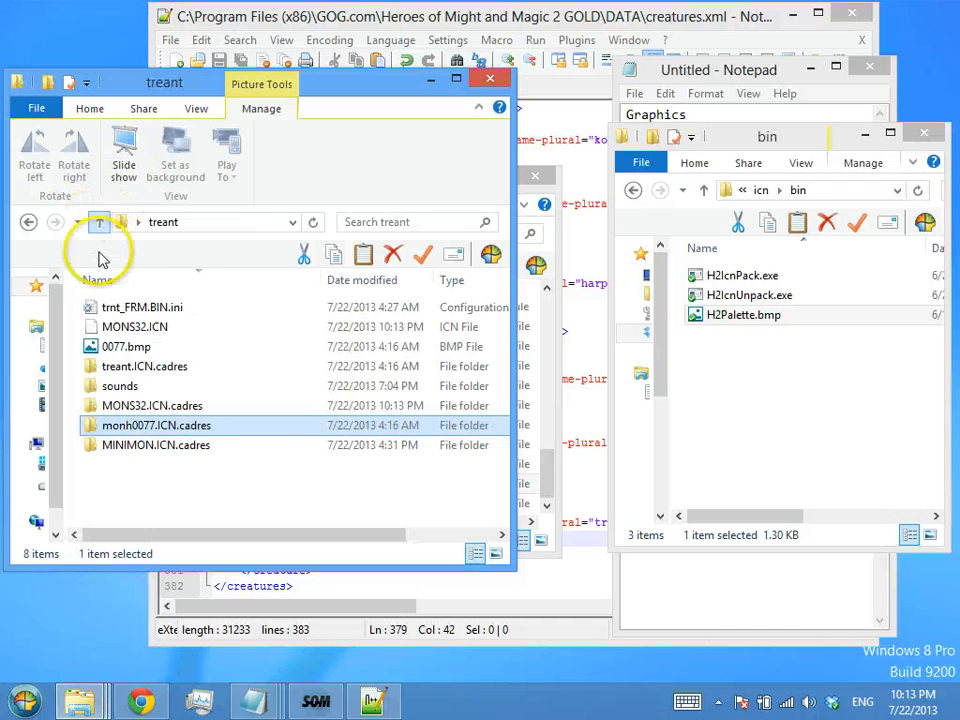
double_click(107, 441)
drag(500, 292, 495, 561)
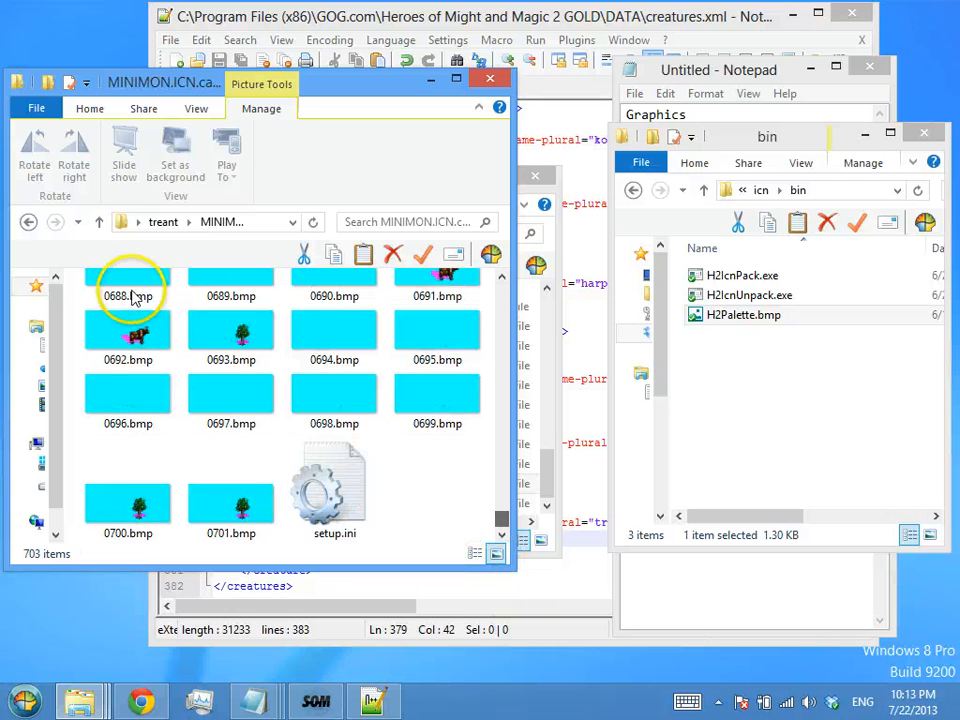
click(98, 221)
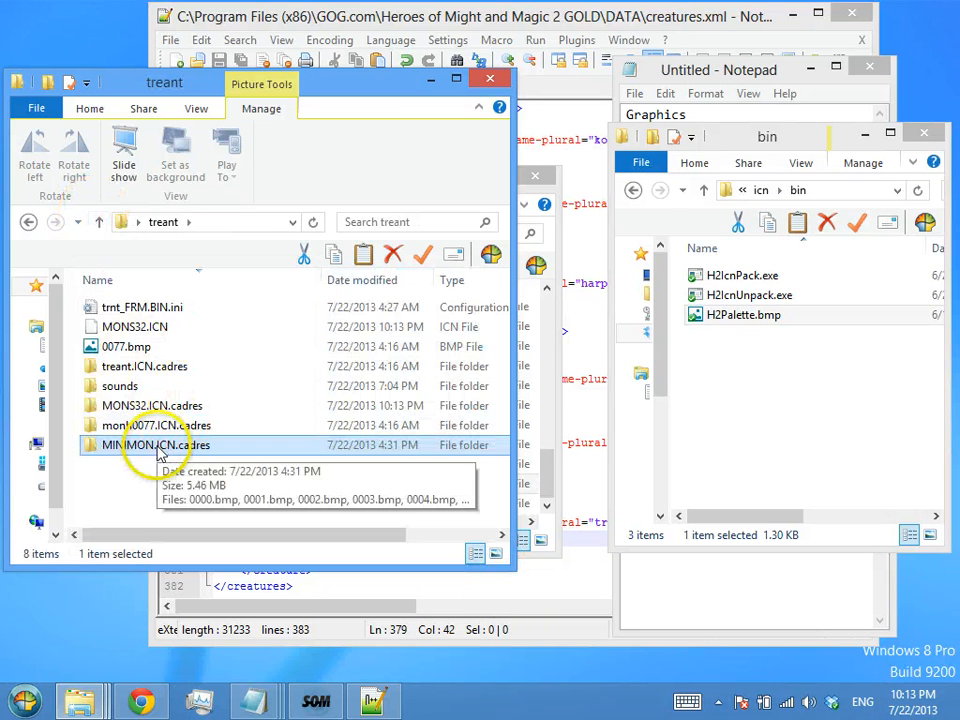
Pack the MINIMON.ICN.cadres, monh0077.ICN.cadres and treant.ICN.cadres folders into ICN files with H2IcnPack.exe
drag(161, 452, 783, 288)
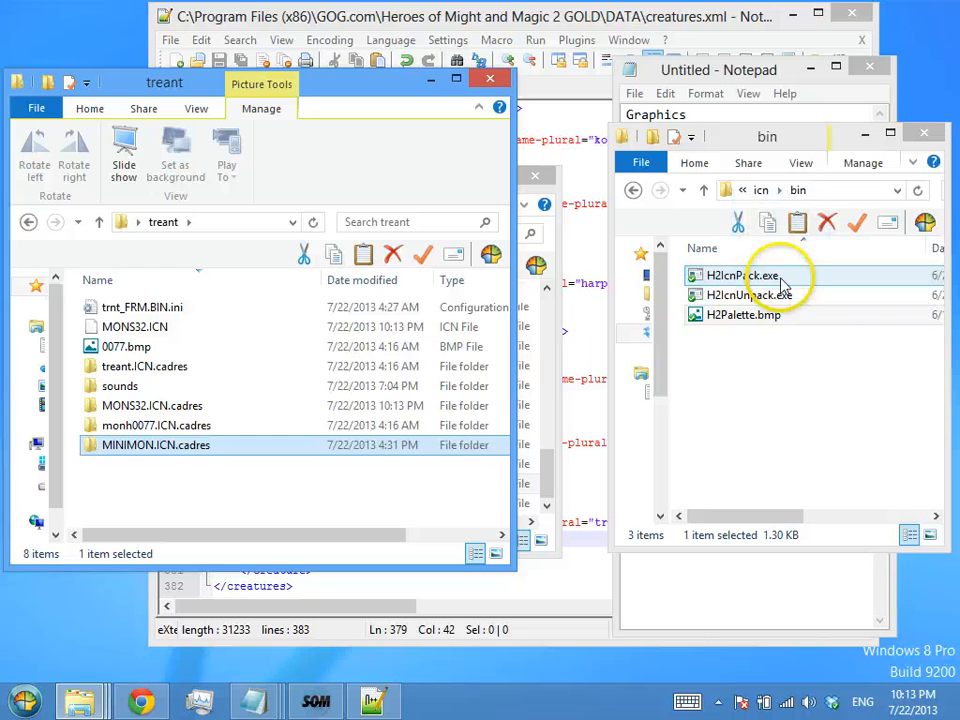
click(516, 414)
drag(160, 447, 742, 288)
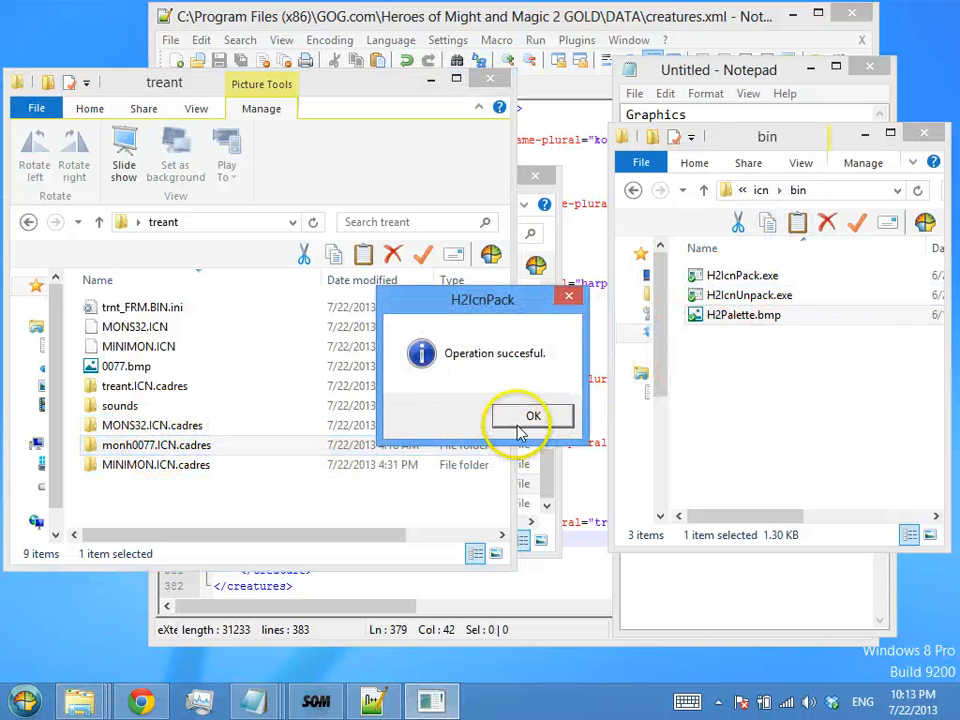
click(522, 417)
click(166, 407)
drag(168, 408, 742, 285)
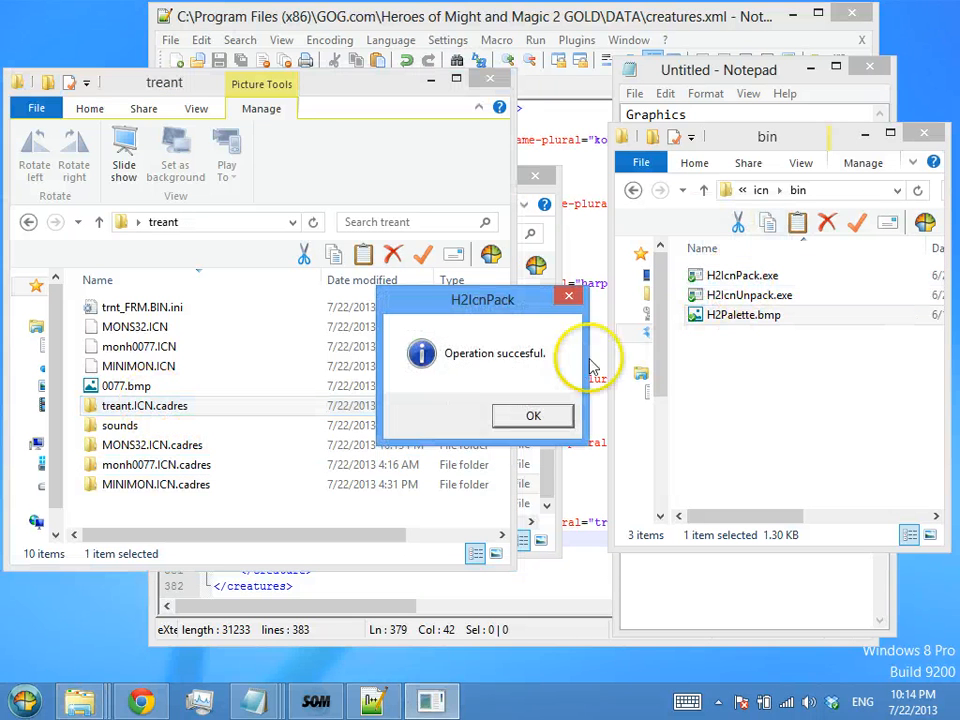
click(536, 420)
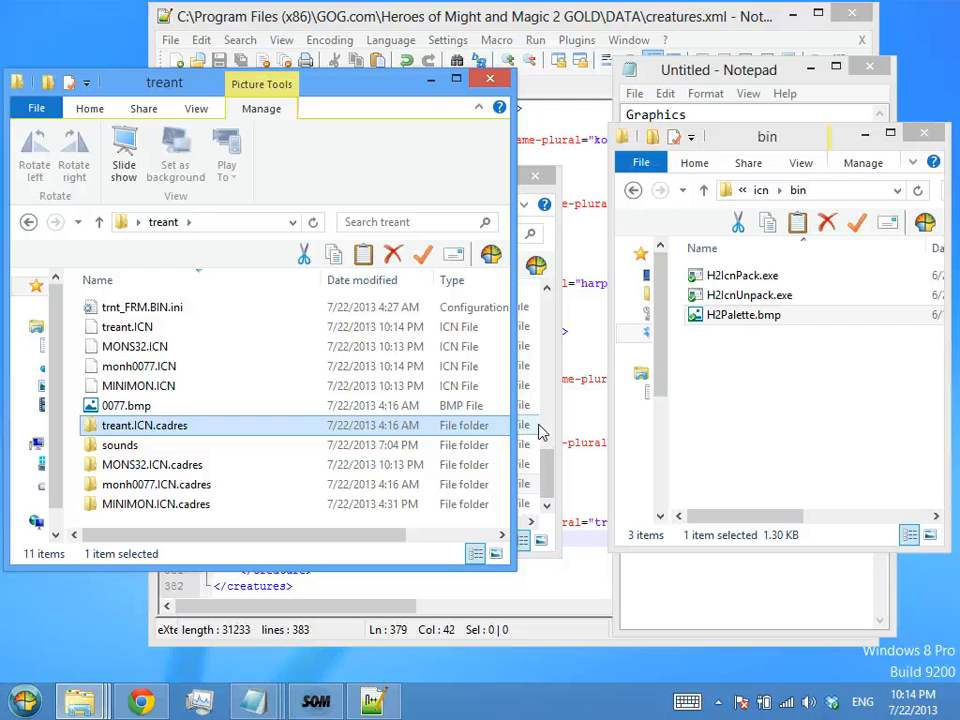
Open trnt_FRM.BIN.ini from the treant folder and examine its dying-animation length and frame list
double_click(177, 310)
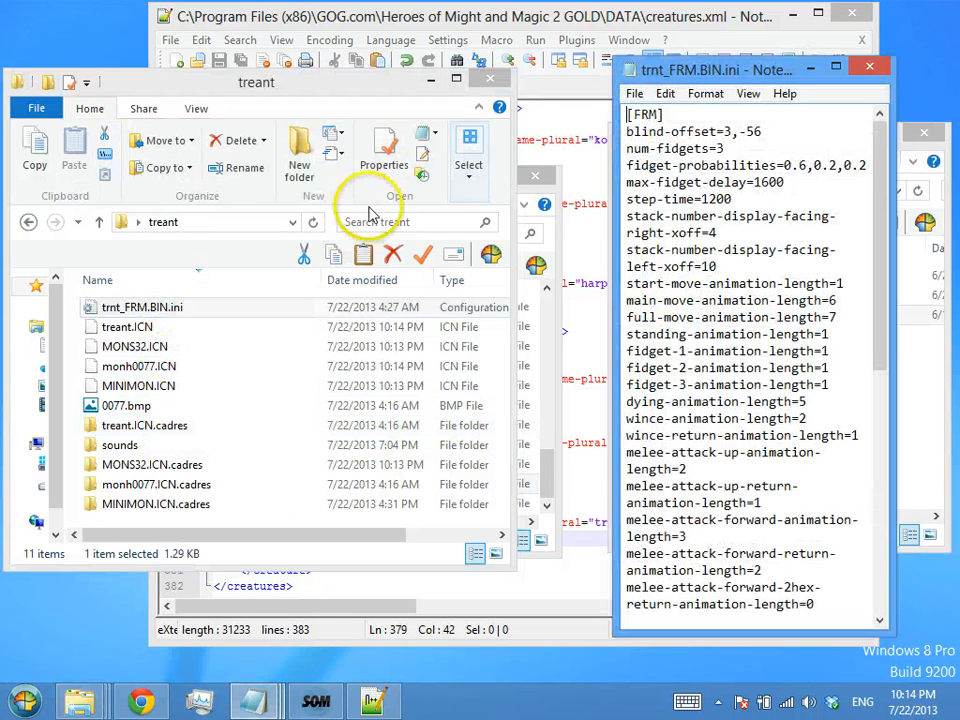
drag(738, 70, 602, 66)
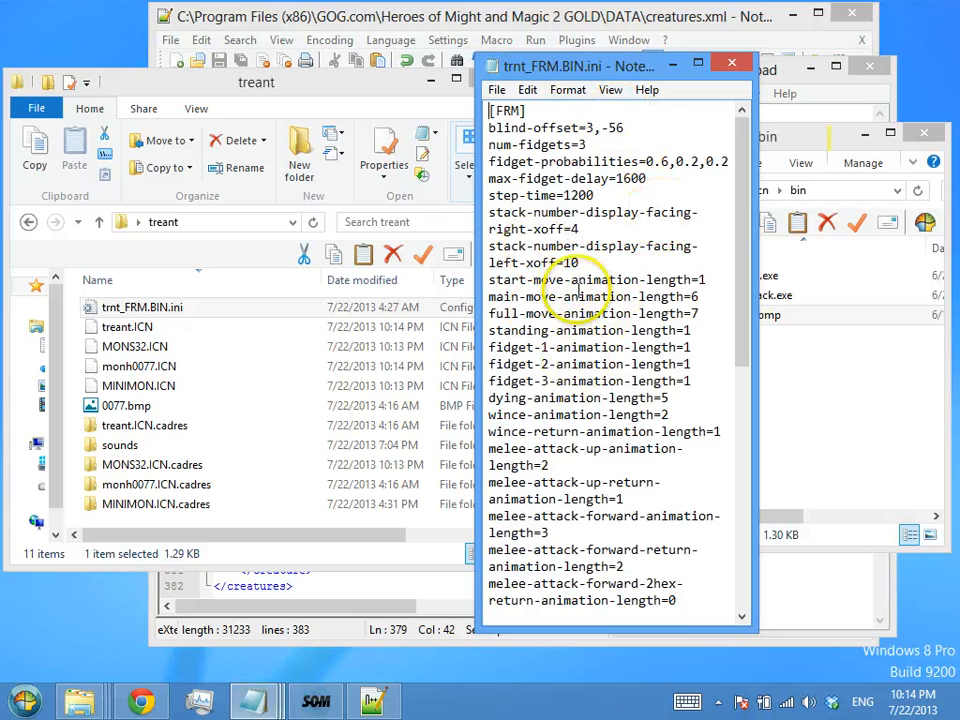
drag(670, 398, 467, 388)
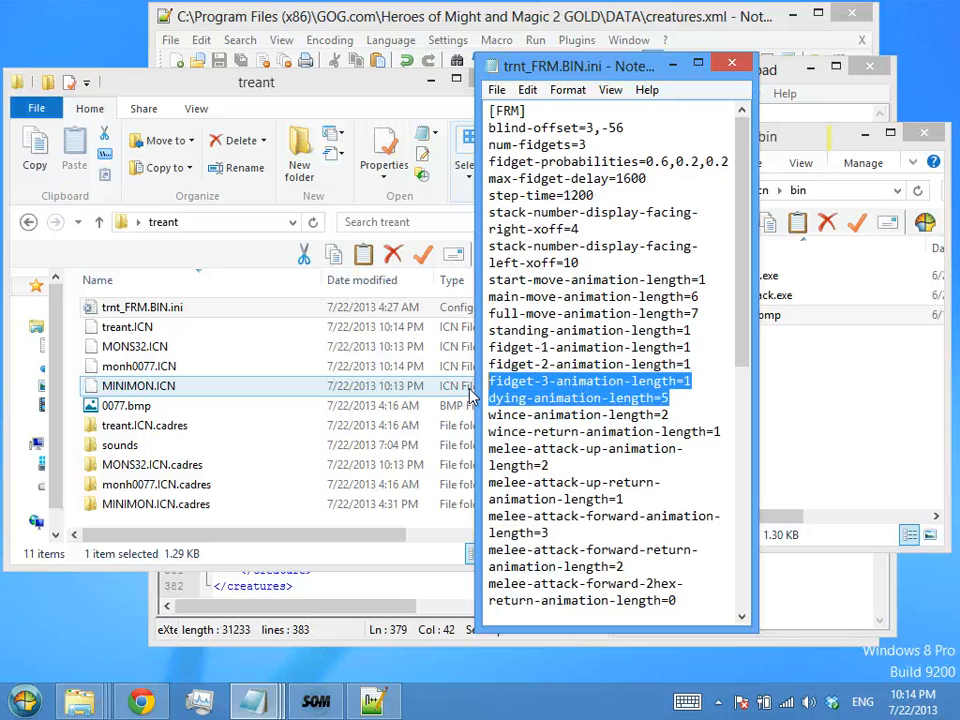
scroll(514, 456, down, 10)
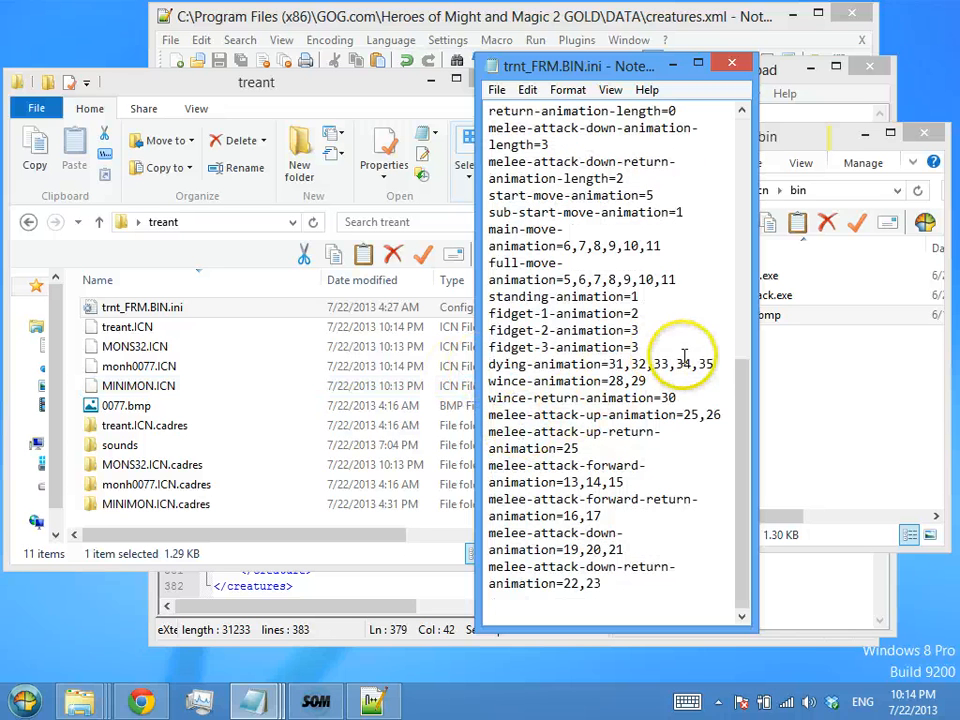
drag(714, 364, 480, 366)
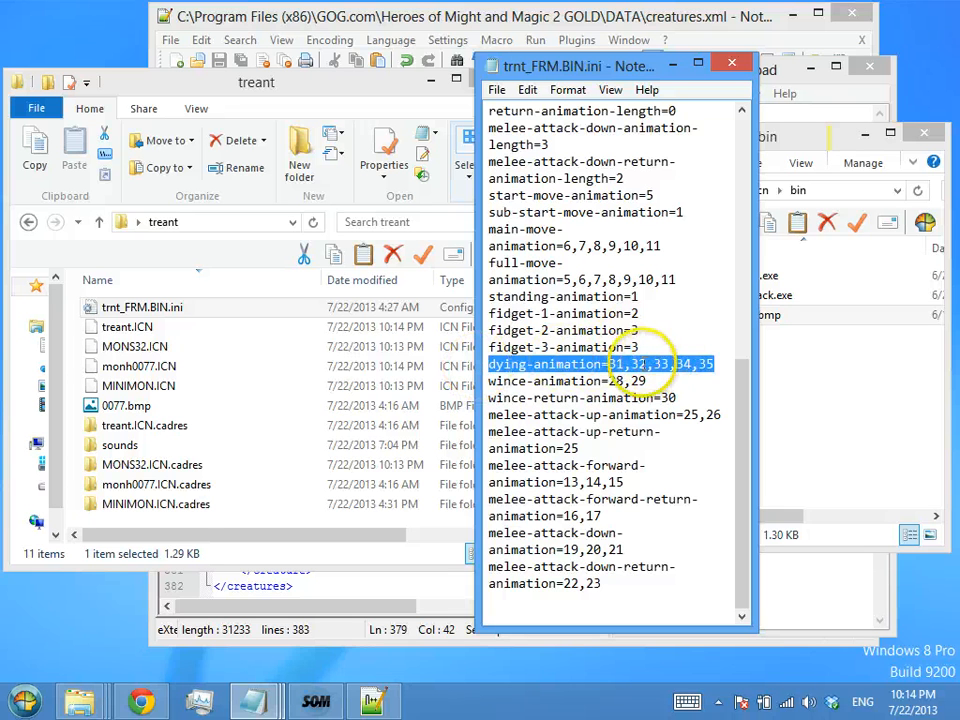
click(705, 364)
Check the dying frames 0031.bmp to 0035.bmp in treant.ICN.cadres against the dying-animation entry, then return to the treant folder
double_click(148, 427)
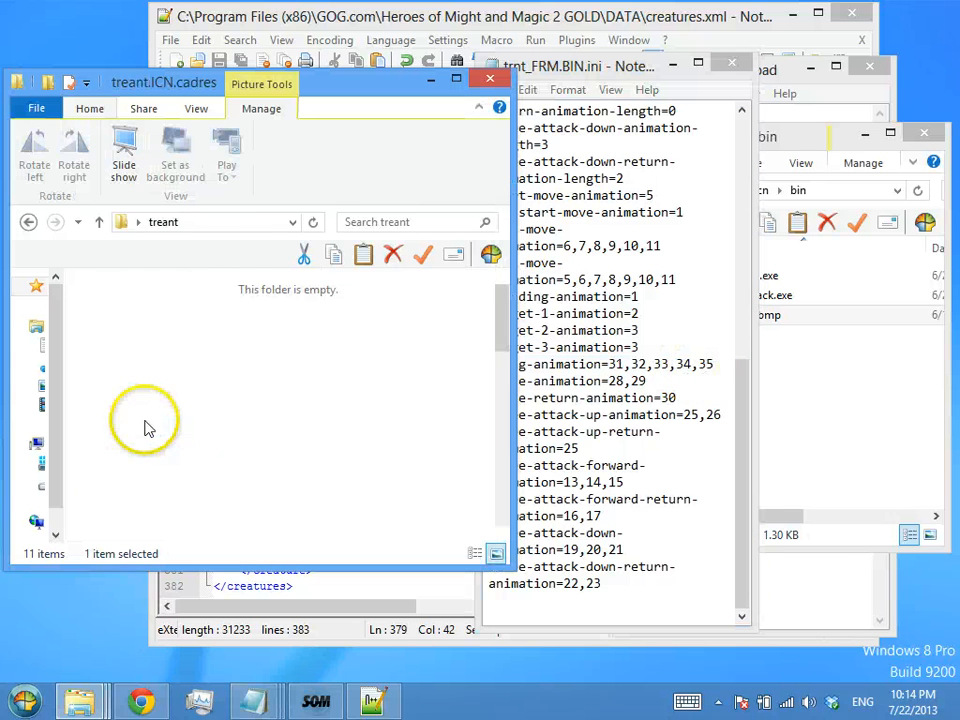
scroll(242, 428, down, 7)
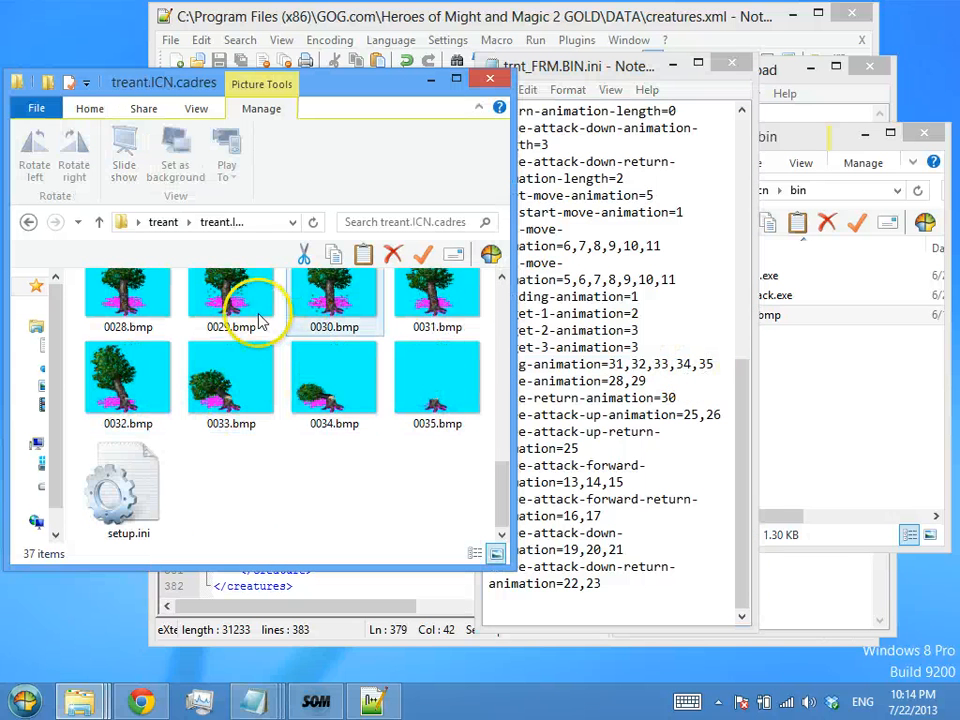
click(418, 314)
key(Right)
key(Right)
key(Right)
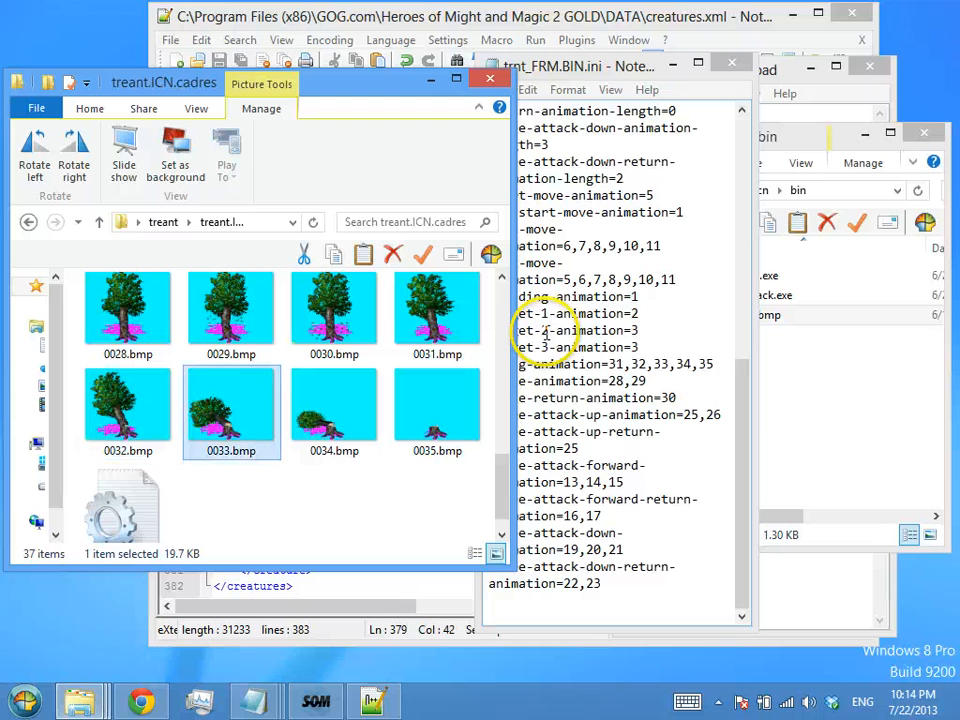
key(Right)
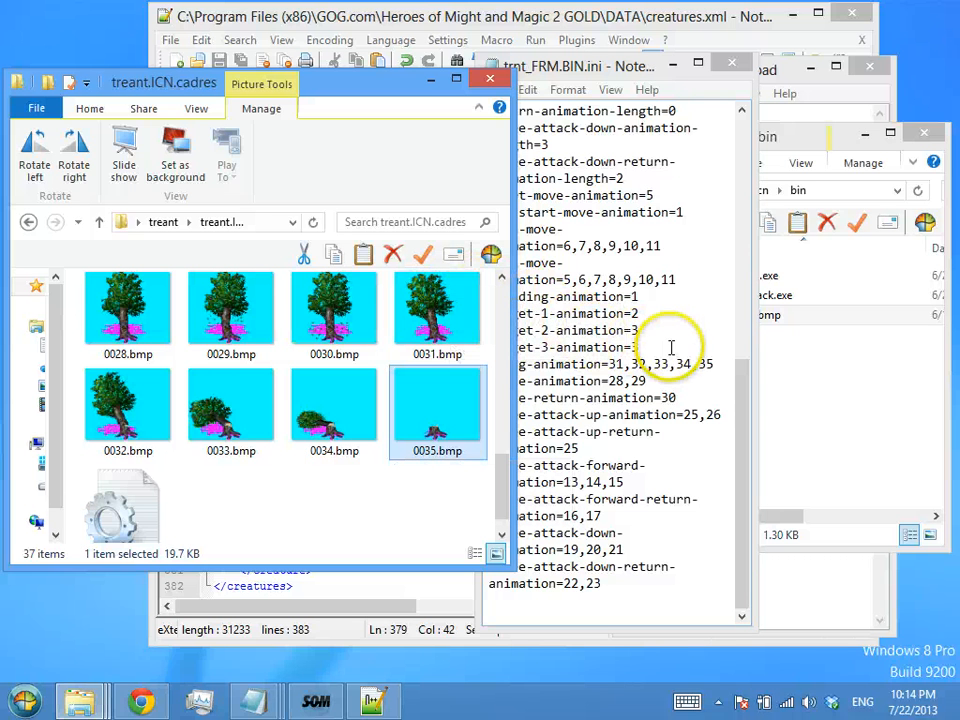
click(98, 222)
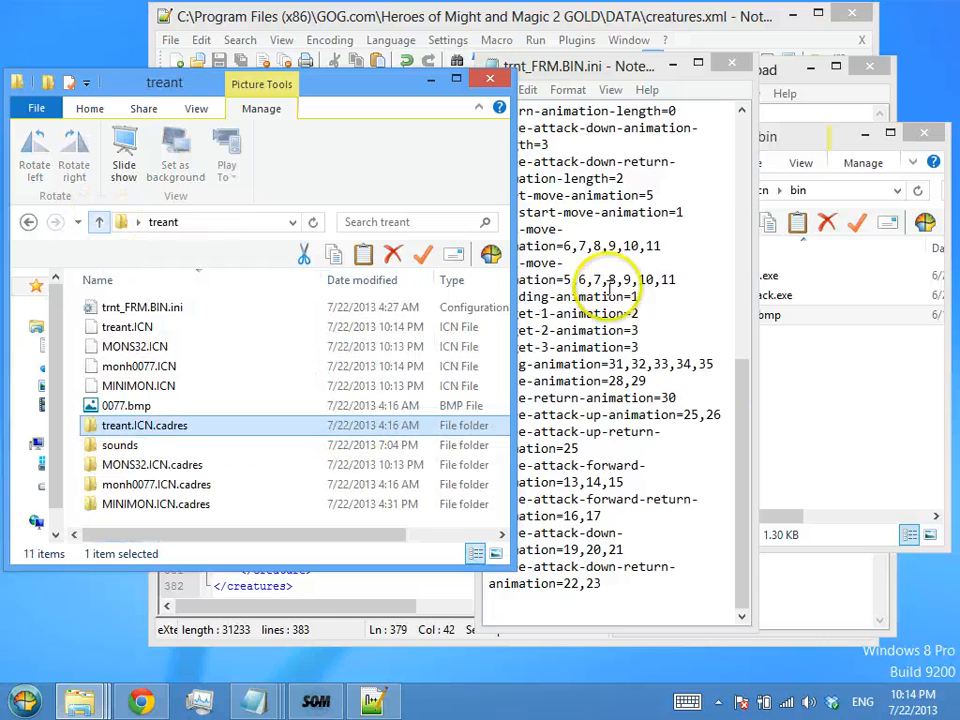
Pack trnt_FRM.BIN.ini into trnt_FRM.BIN using H2FRMPack.exe from the tools\frm folder
click(797, 400)
click(705, 190)
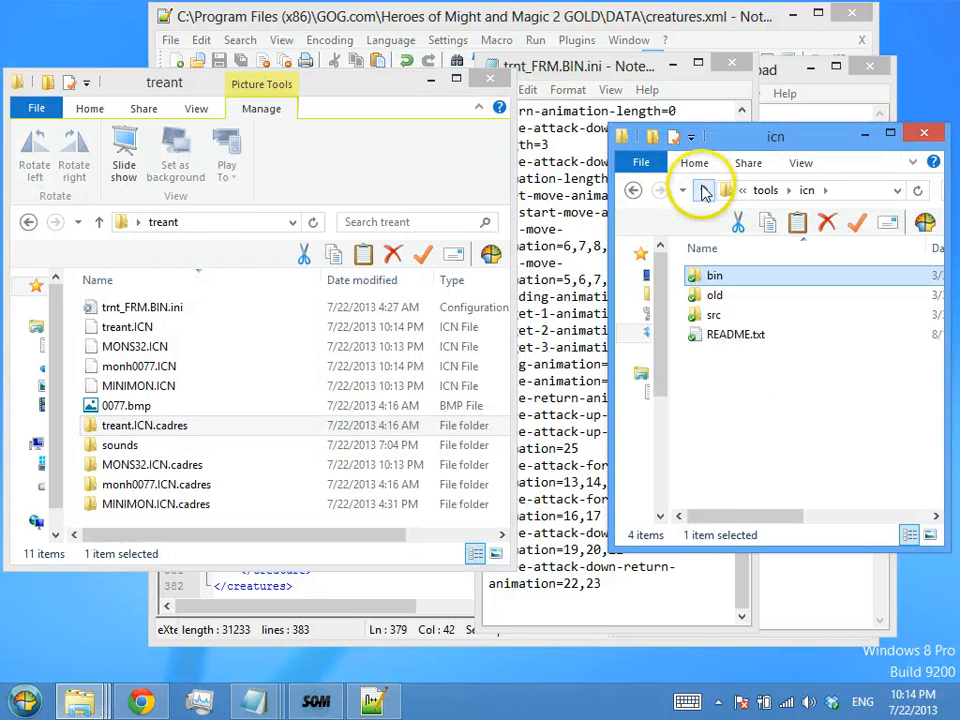
click(705, 190)
double_click(716, 295)
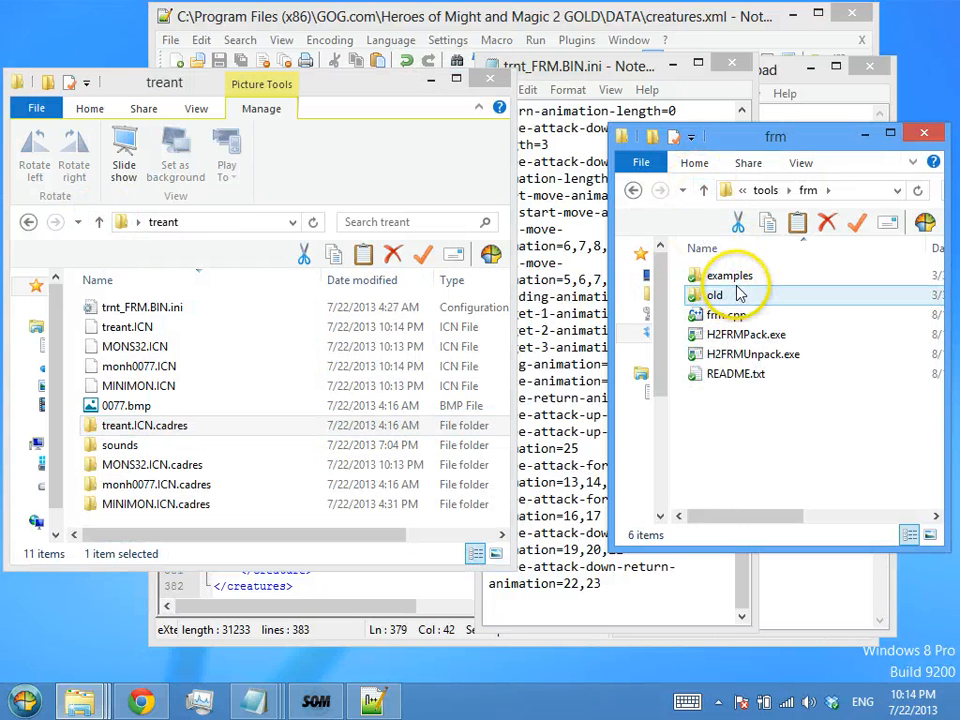
click(152, 430)
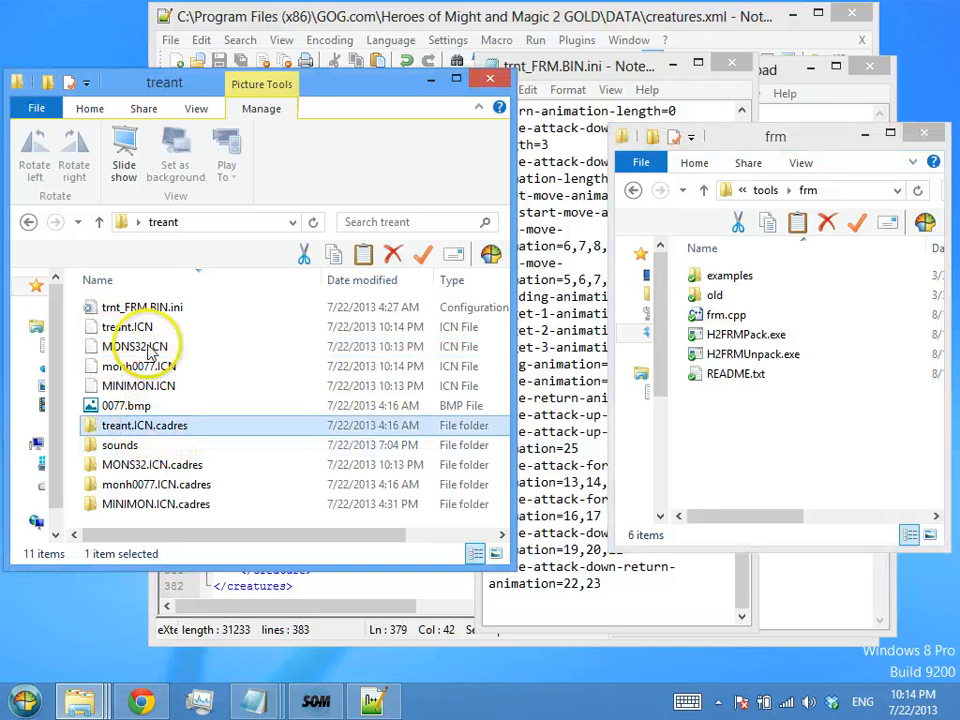
drag(161, 307, 793, 336)
click(516, 405)
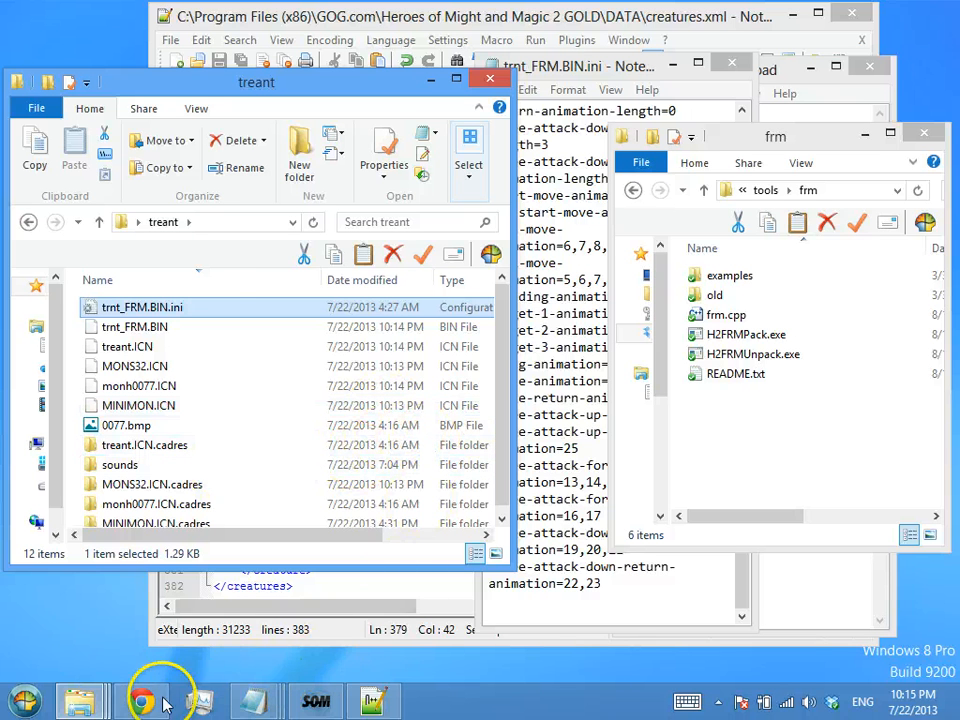
Open the game's DATA\HEROES2 folder and locate the goblin sound files starting with GBLN
mouse_move(84, 700)
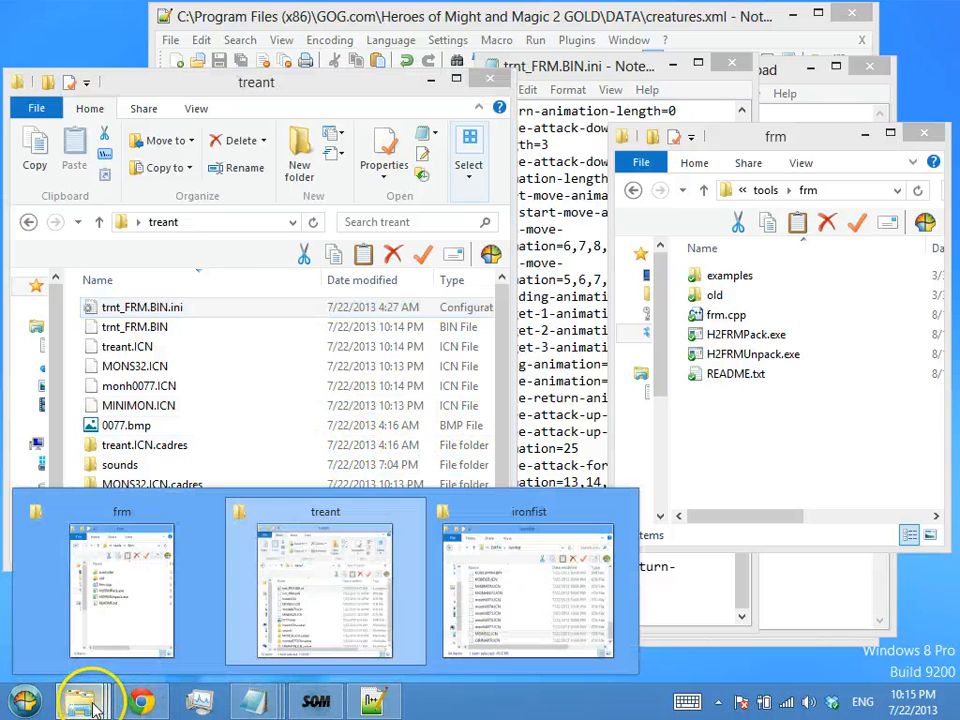
click(510, 598)
click(150, 233)
double_click(182, 252)
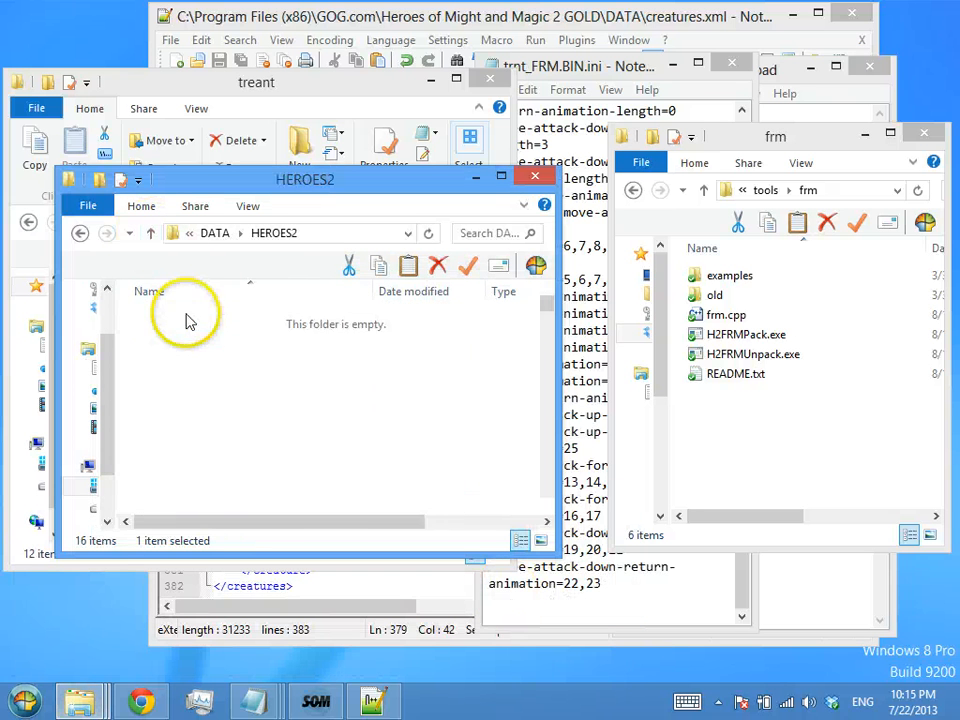
click(190, 340)
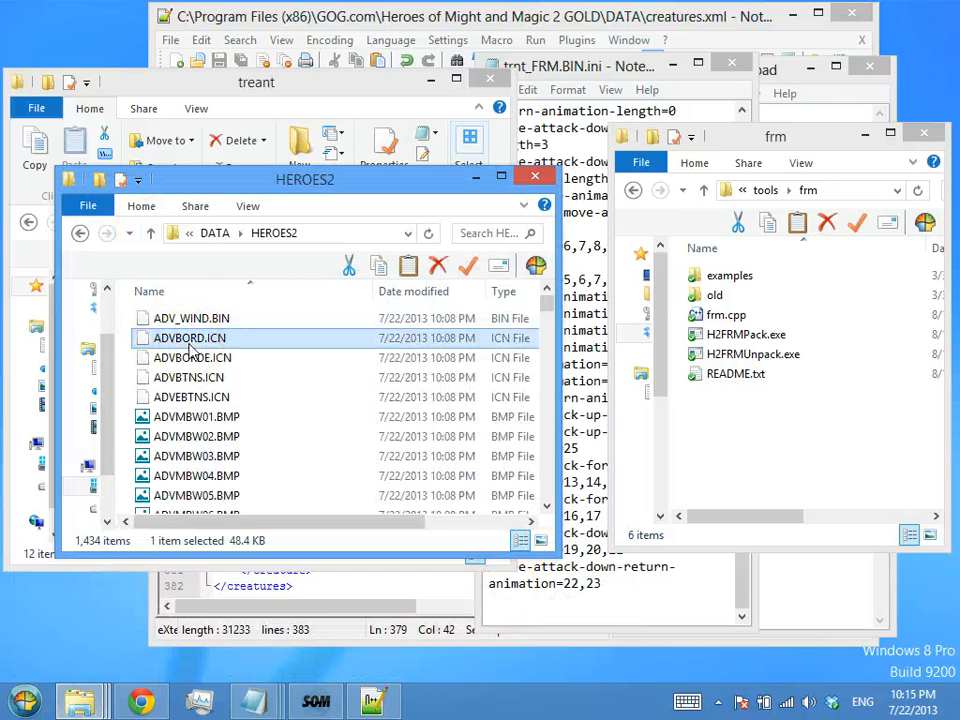
text(gb)
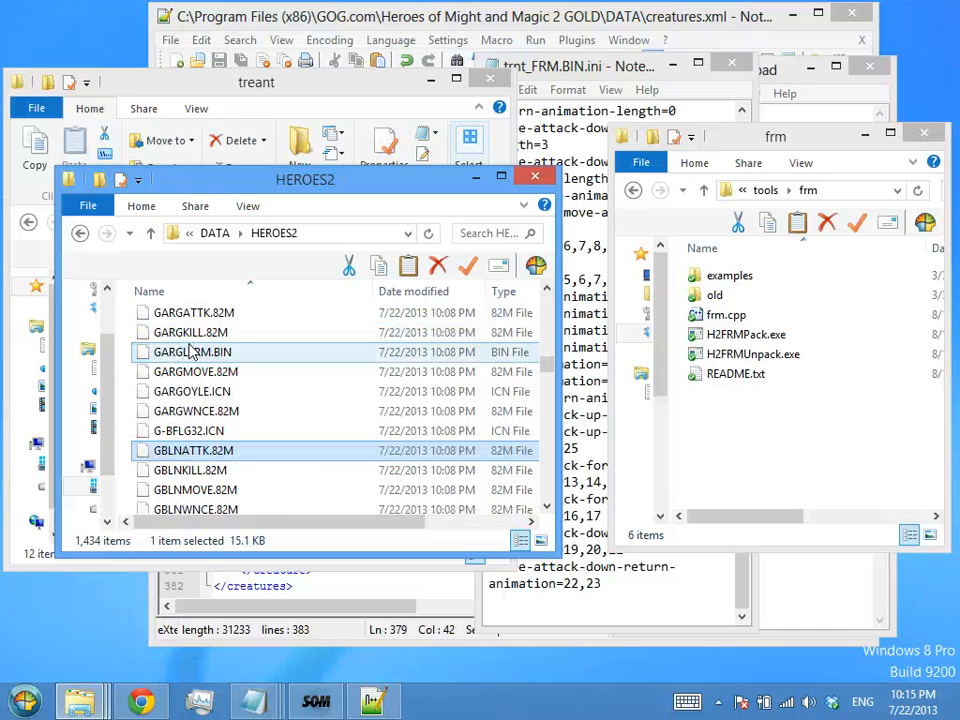
Examine the set of four goblin sound files from GBLNATTK.82M to GBLNWNCE.82M, then return to the DATA folder
key(Down)
key(Down)
key(Down)
key(Up)
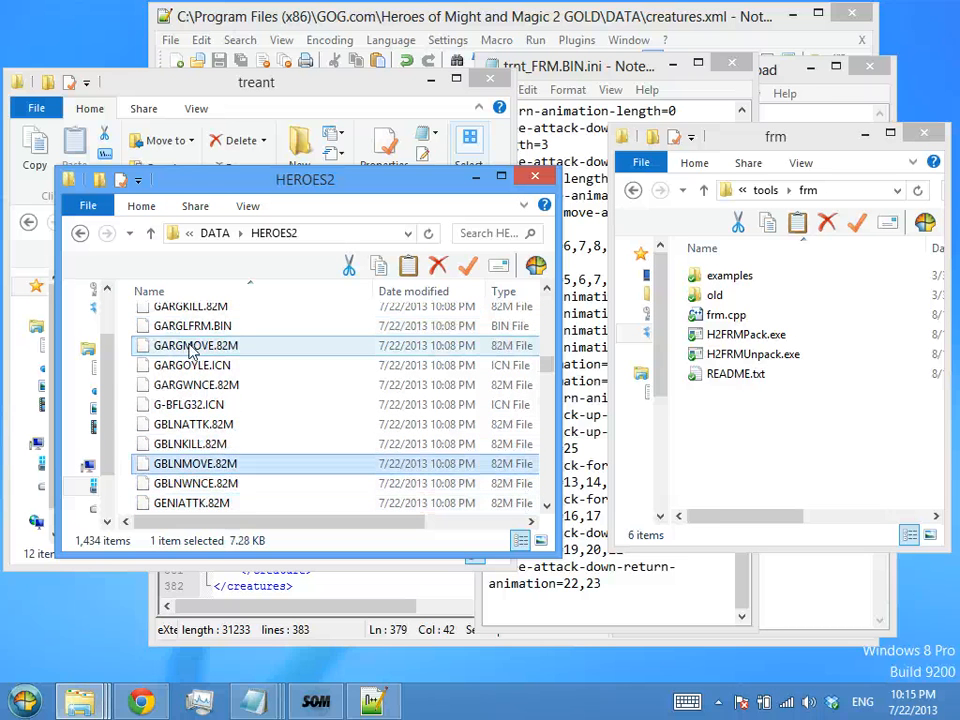
click(225, 424)
shift+click(206, 484)
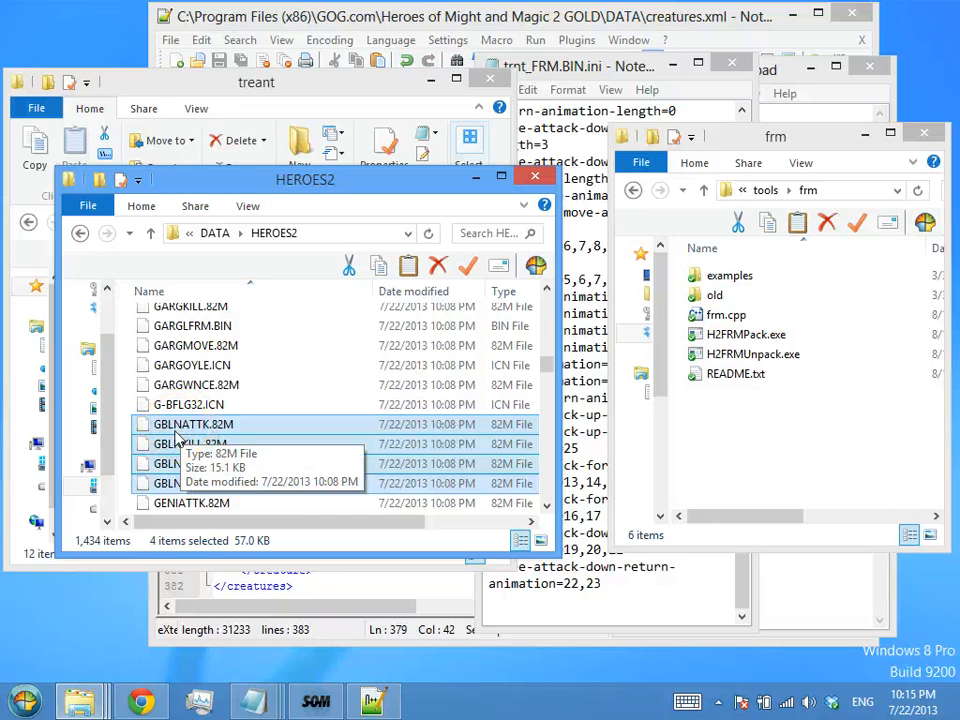
click(151, 233)
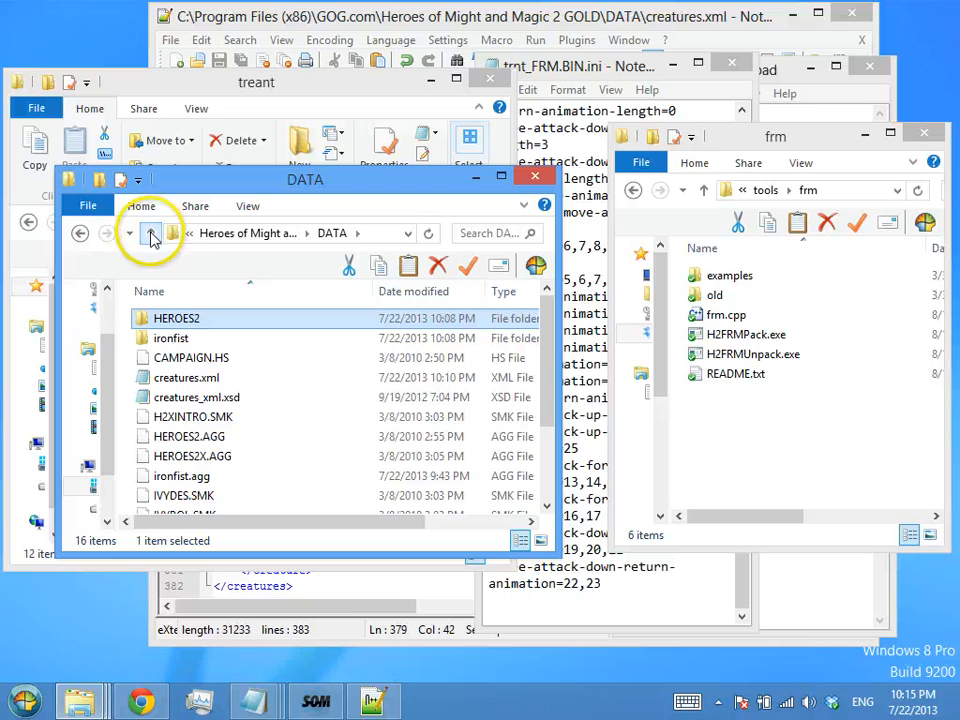
Copy TRNTATTK.82M, TRNTKILL.82M, TRNTMOVE.82M and TRNTWNCE.82M from the treant\sounds folder into the treant folder
mouse_move(75, 700)
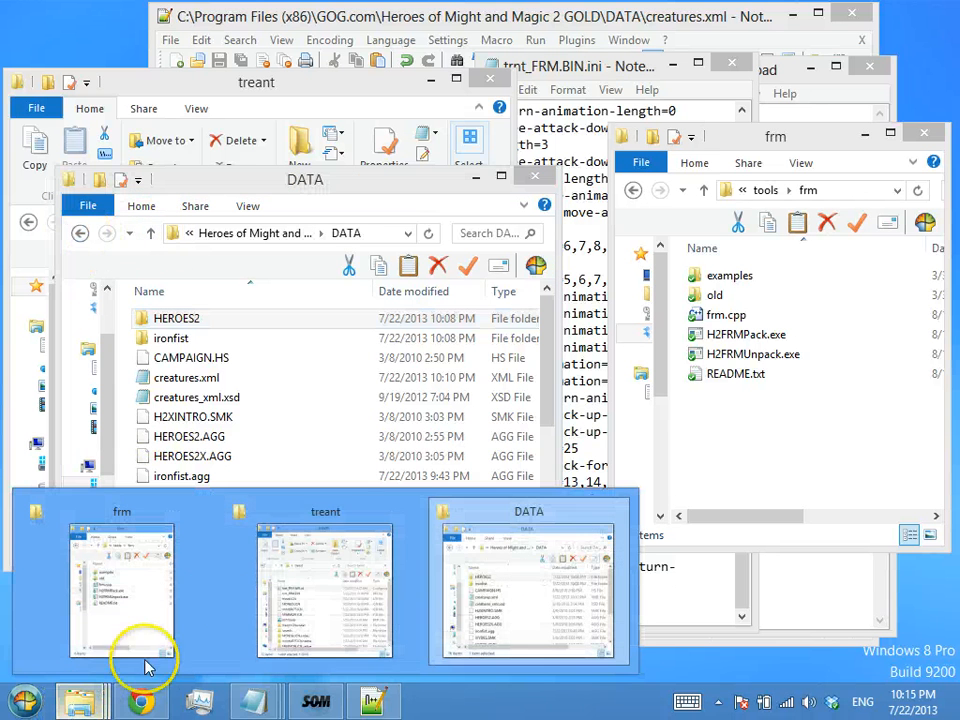
click(340, 545)
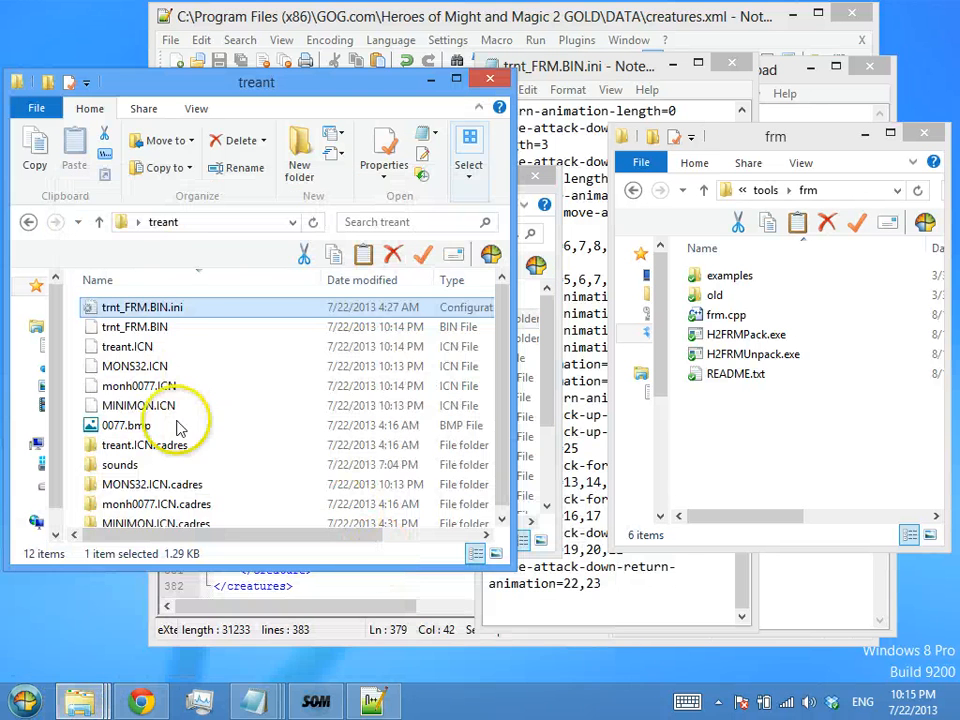
double_click(170, 461)
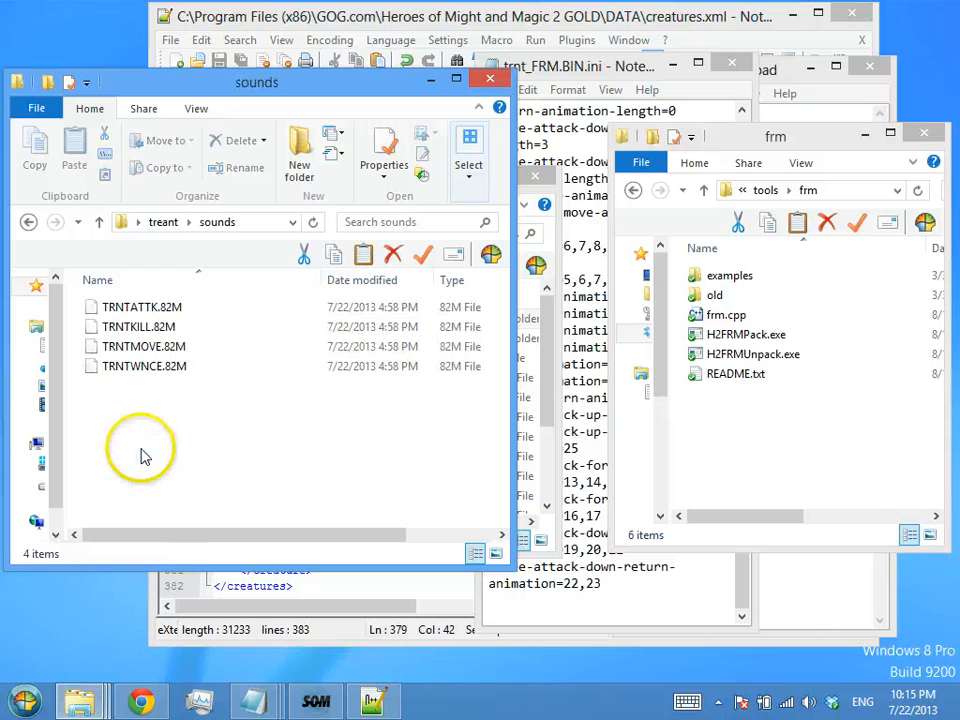
click(157, 306)
shift+click(160, 367)
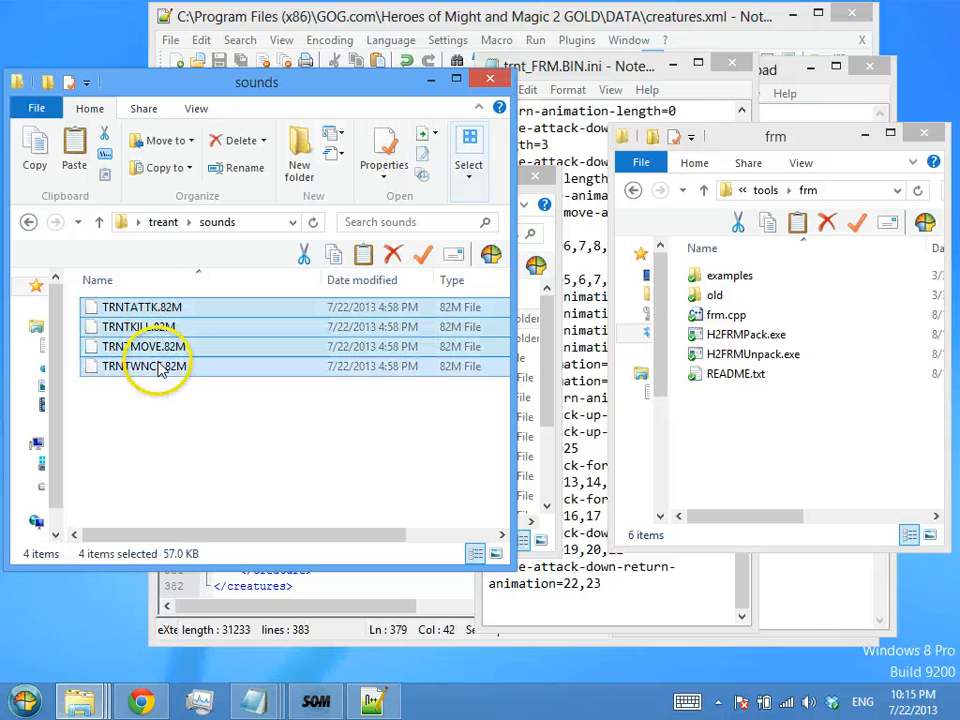
click(99, 222)
click(308, 425)
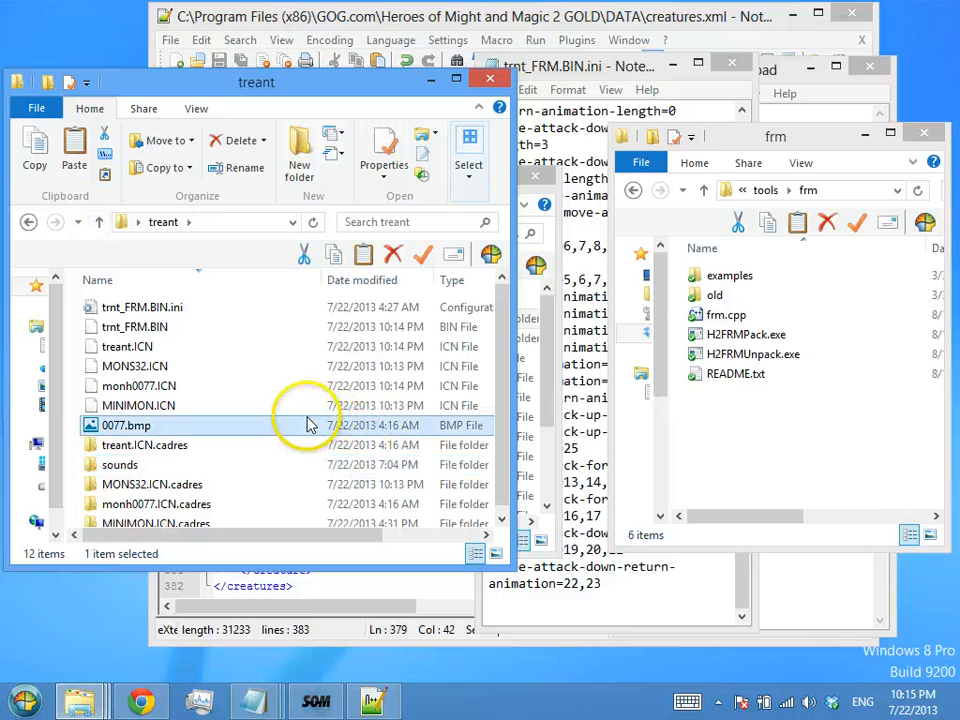
key(ctrl+v)
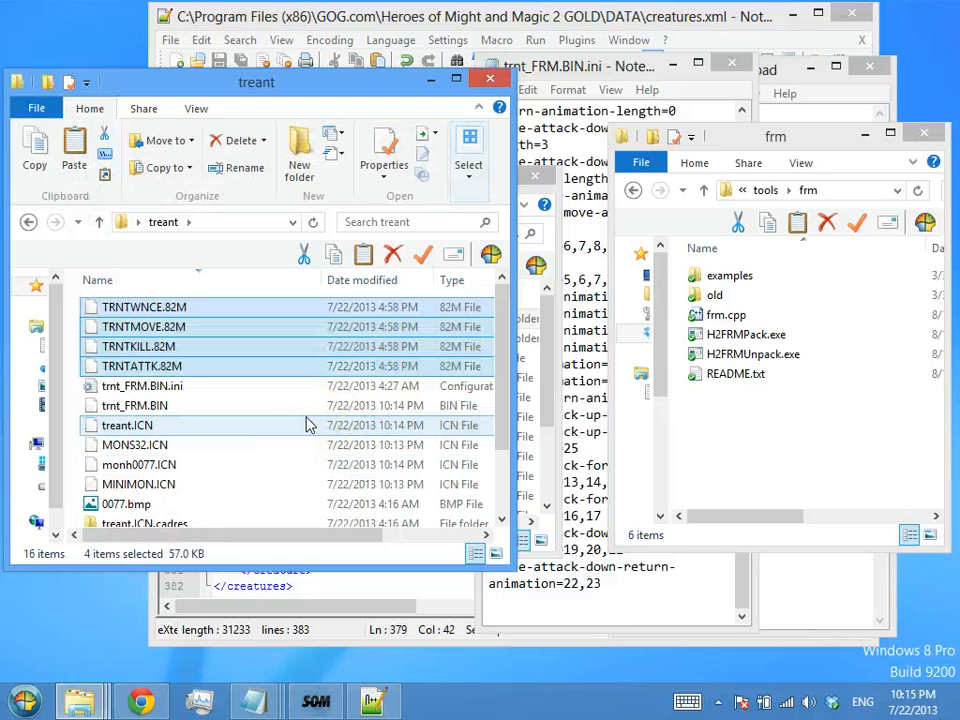
Copy the four TRNT sound files, trnt_FRM.BIN, treant.ICN, MONS32.ICN, monh0077.ICN and MINIMON.ICN from the treant folder to the clipboard
click(210, 314)
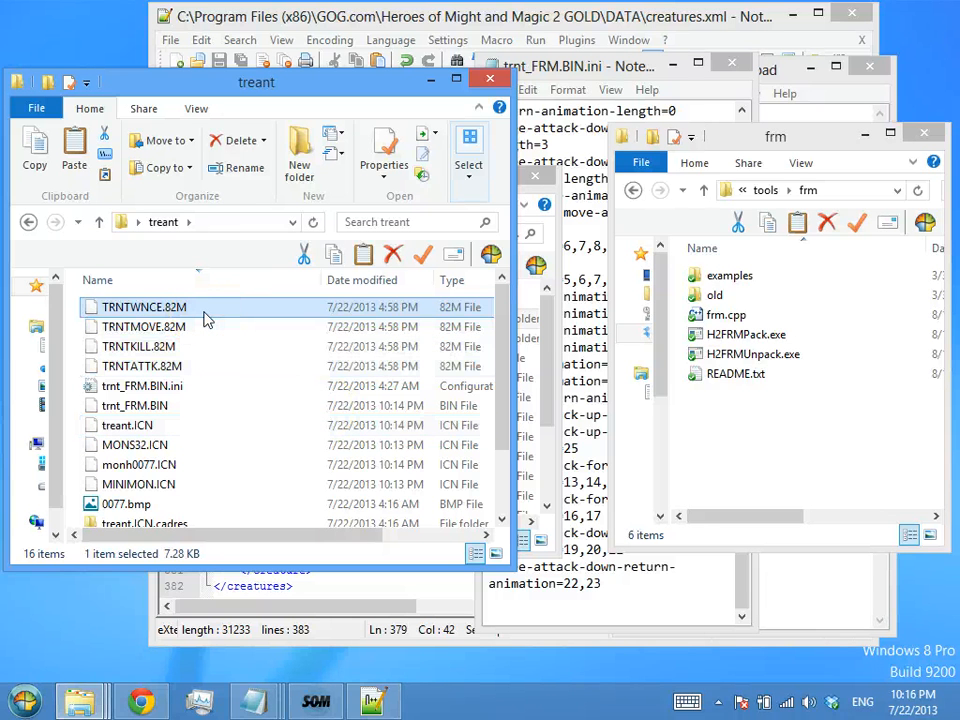
shift+click(171, 368)
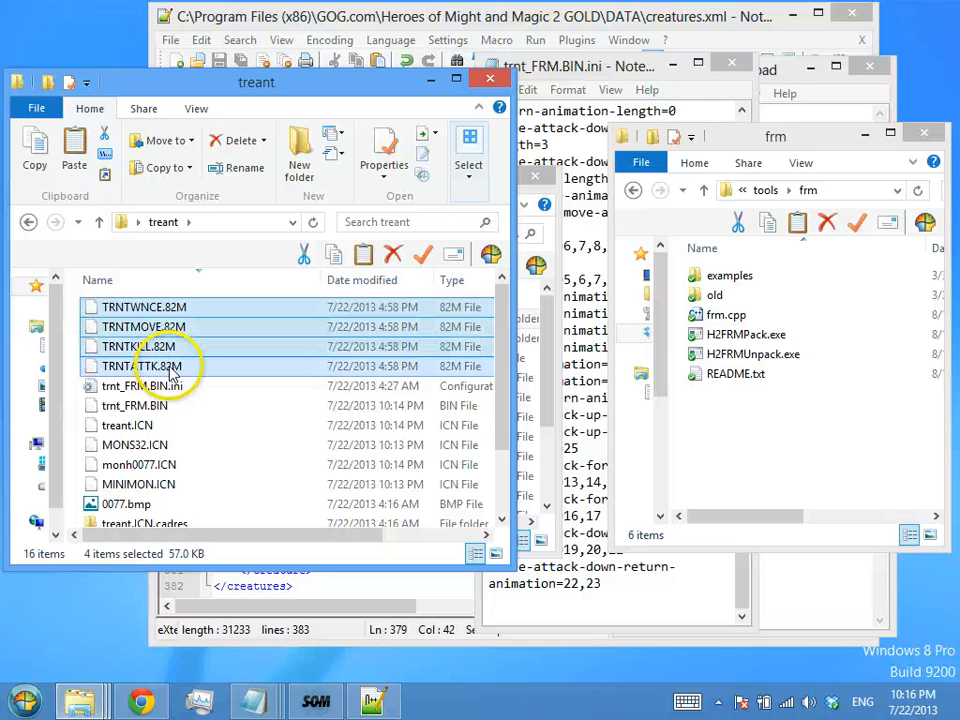
ctrl+click(166, 426)
ctrl+click(160, 445)
ctrl+click(170, 464)
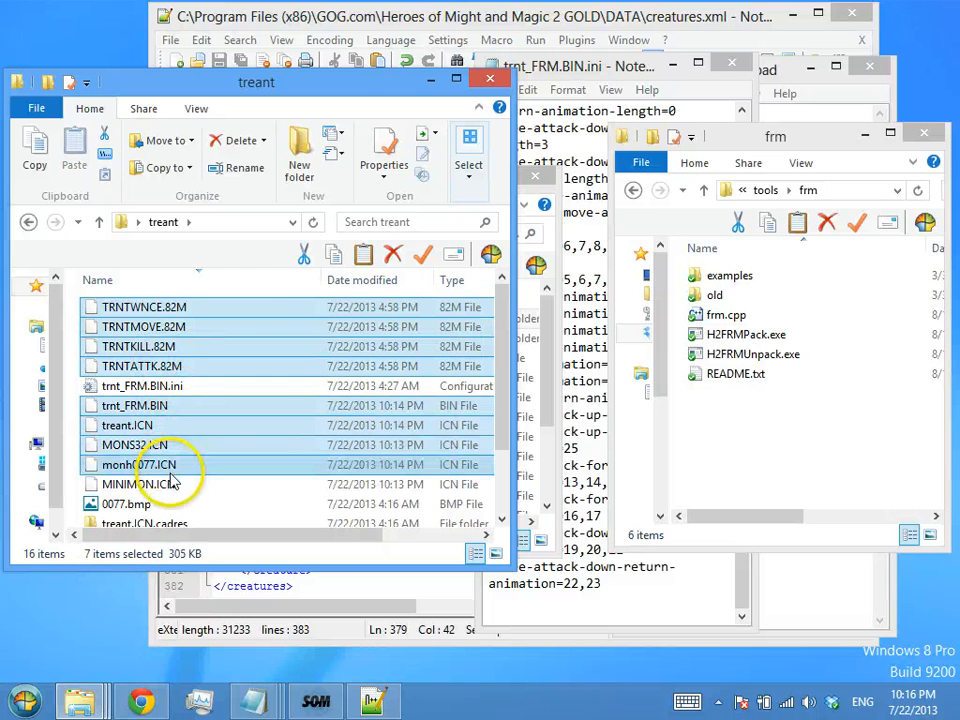
ctrl+click(178, 484)
ctrl+click(172, 506)
ctrl+click(173, 488)
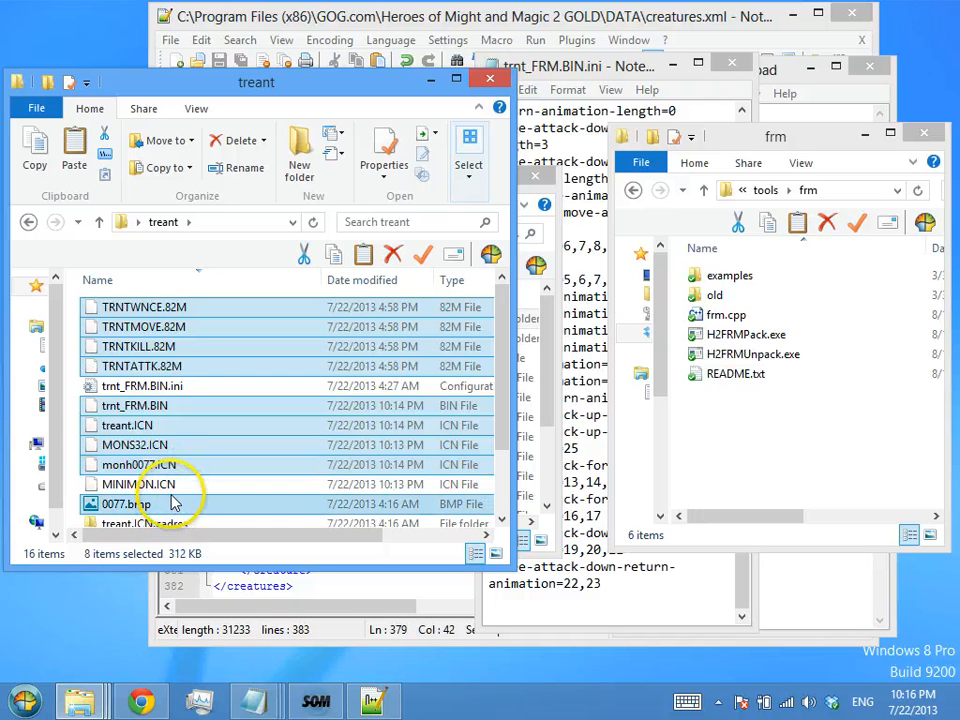
ctrl+click(176, 488)
scroll(186, 370, down, 2)
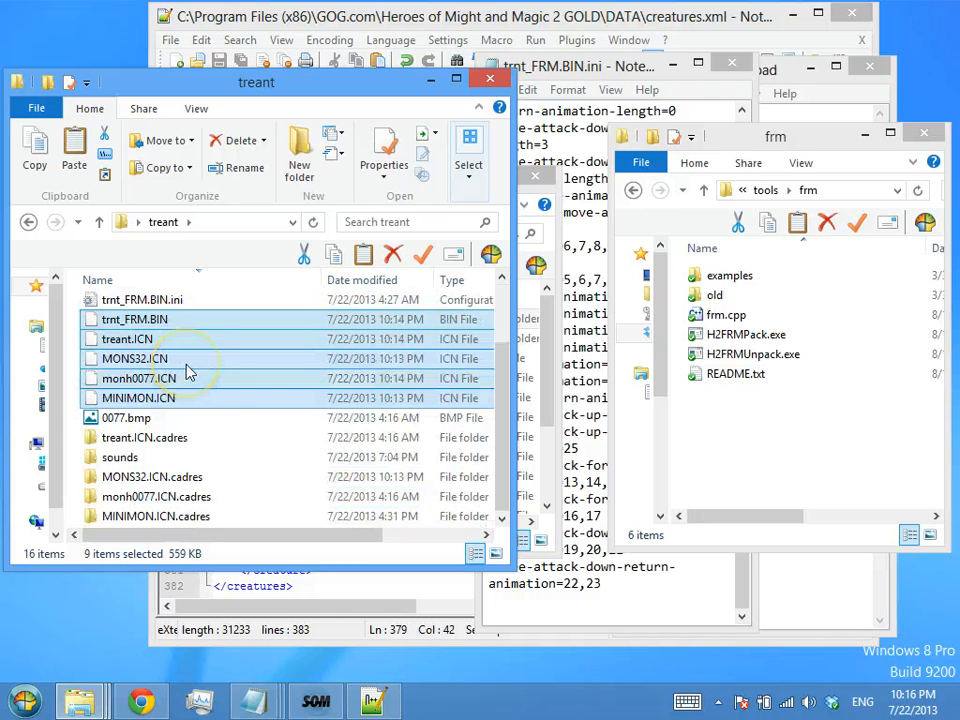
Paste the copied treant files into DATA\ironfist, replacing files with the same names and granting administrator permission for all current items
click(80, 700)
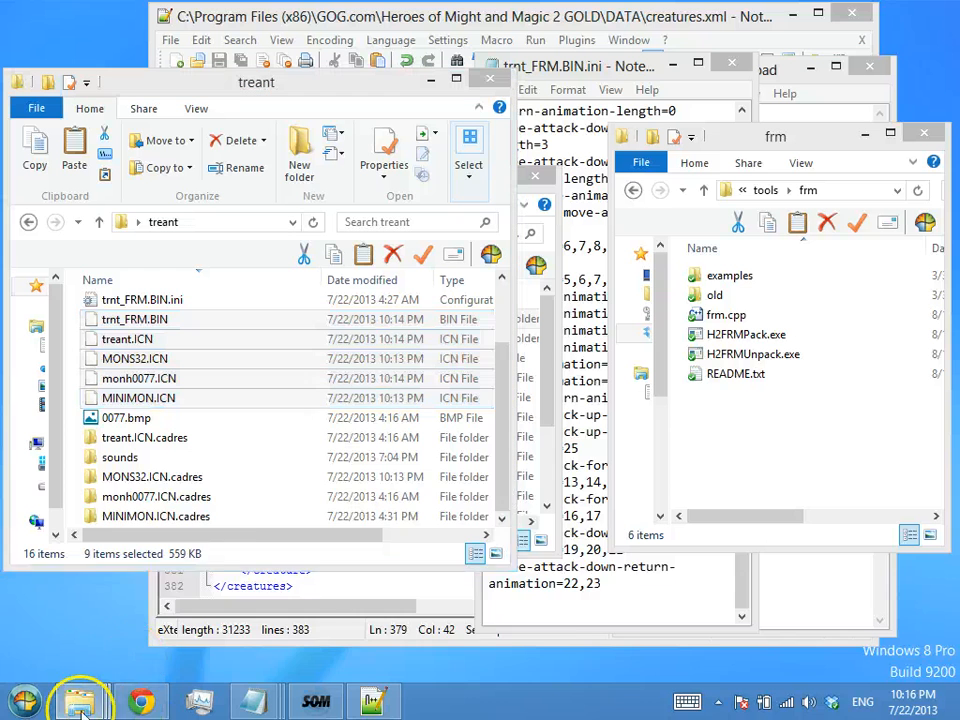
click(510, 574)
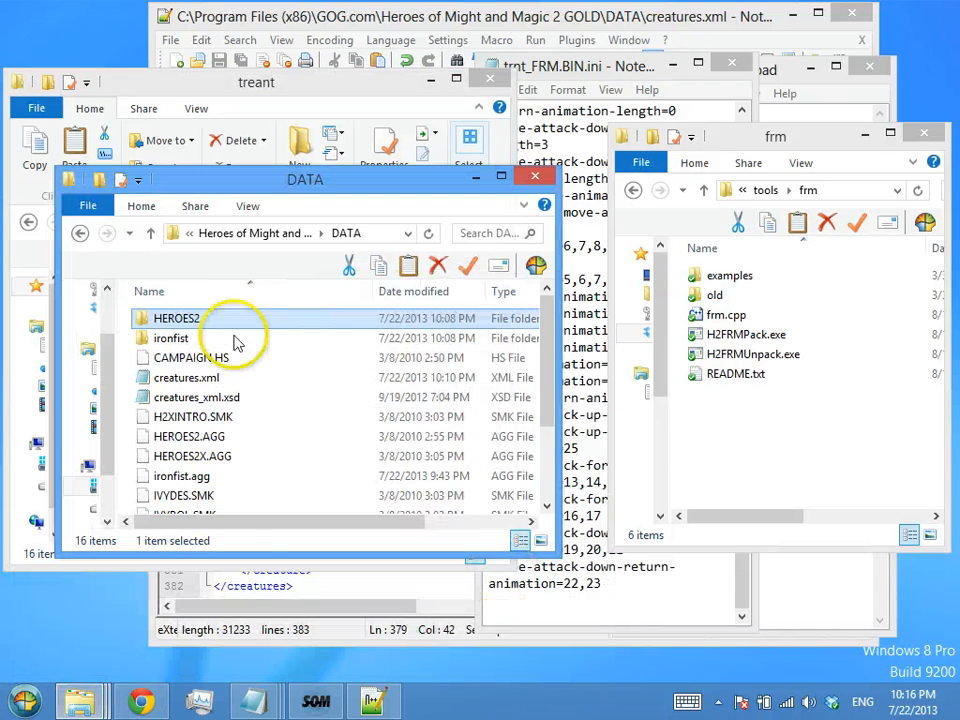
click(84, 700)
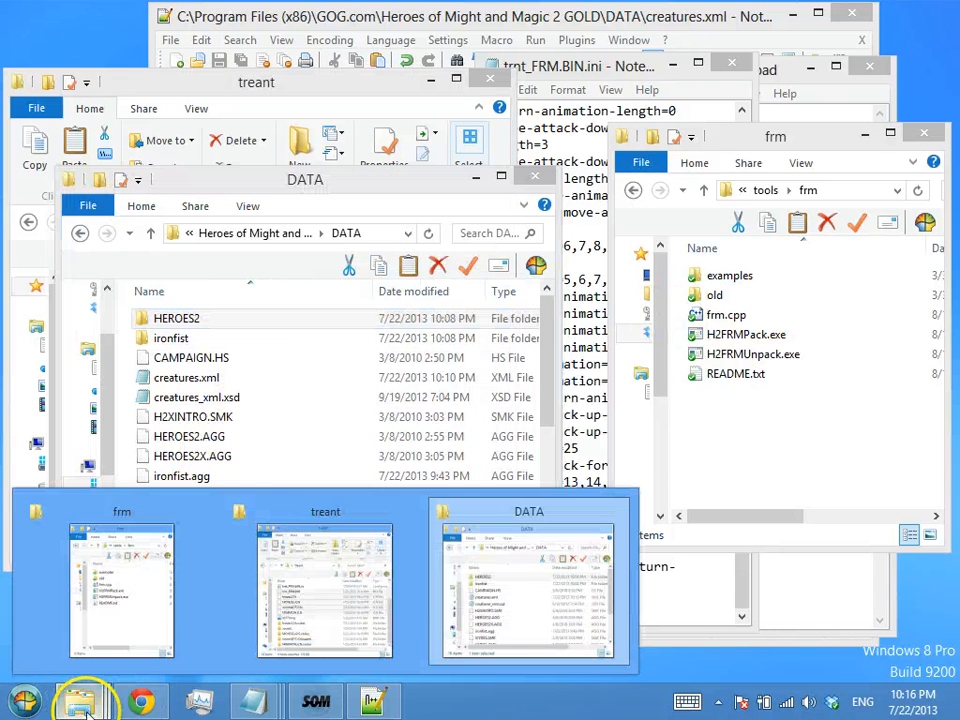
double_click(225, 338)
click(229, 377)
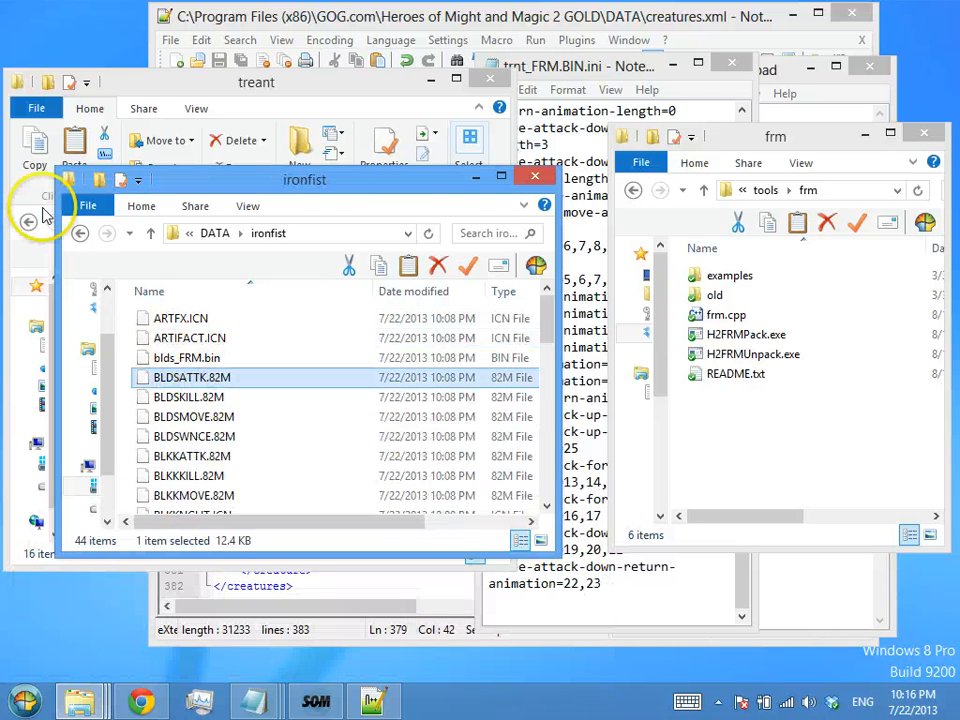
key(ctrl+v)
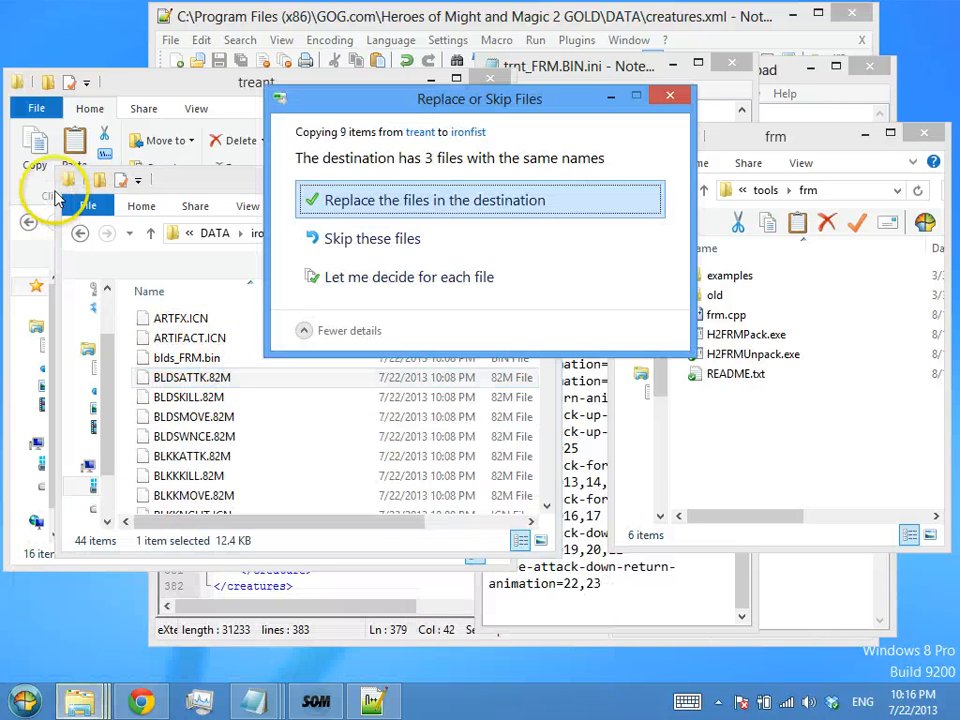
click(480, 203)
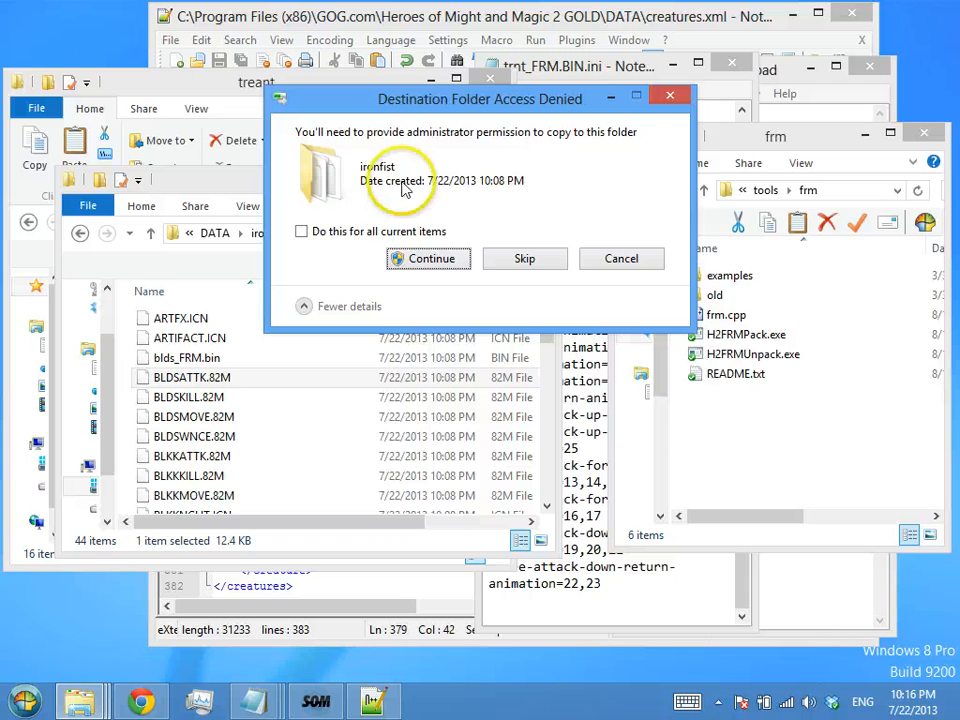
click(405, 234)
click(420, 258)
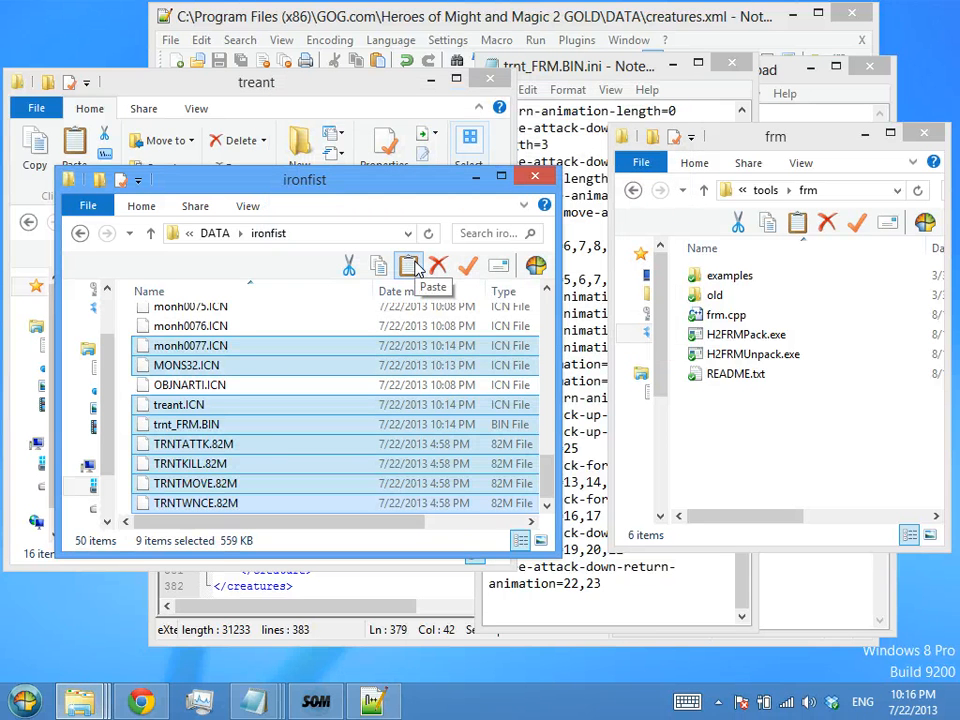
Repack ironfist.agg in the DATA folder from the ironfist folder's contents using H2AggPack.exe from tools\agg\bin
click(150, 233)
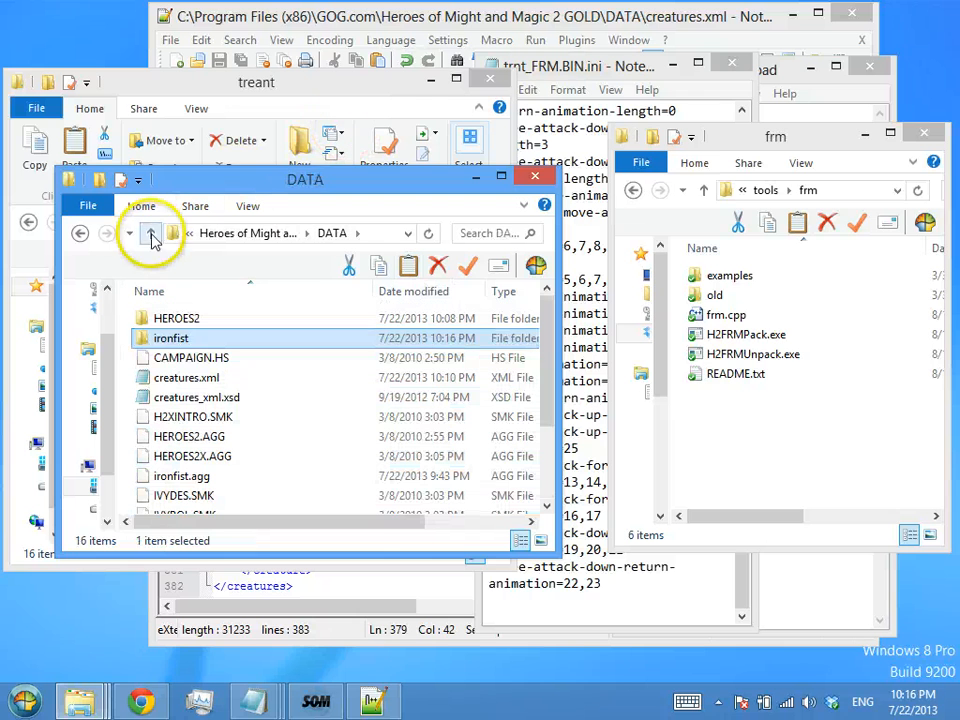
click(704, 191)
double_click(714, 277)
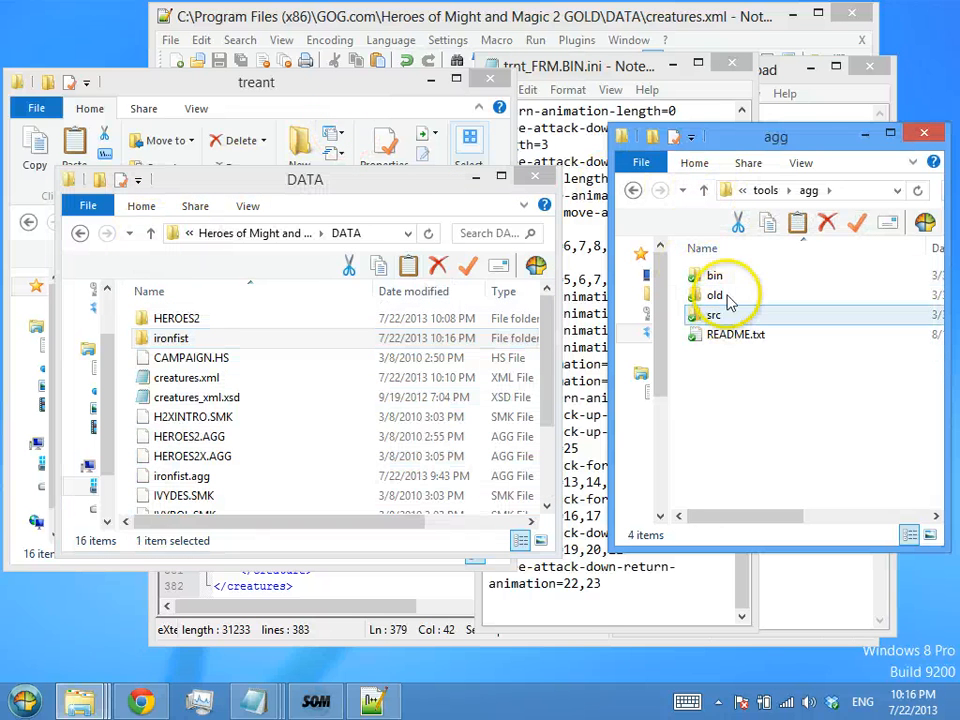
double_click(735, 278)
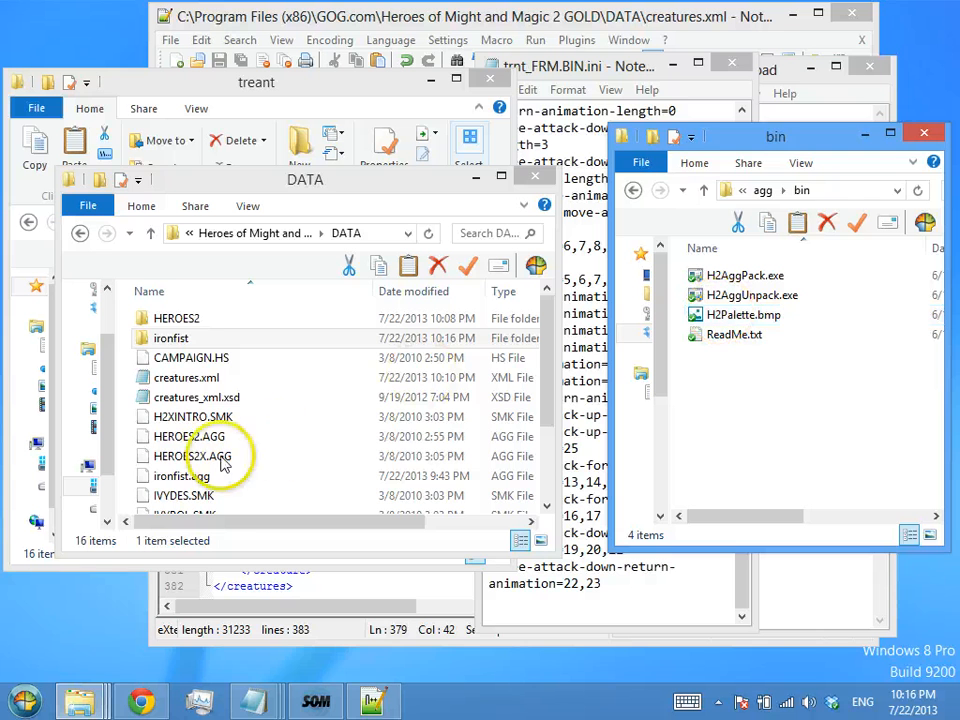
click(228, 418)
click(203, 477)
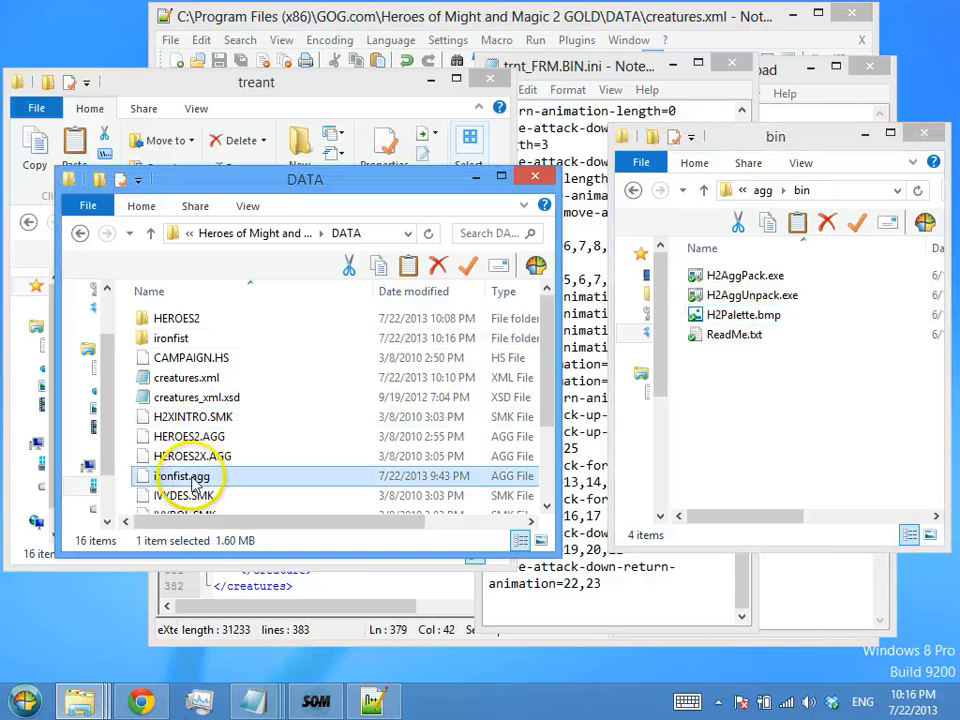
drag(185, 483, 777, 277)
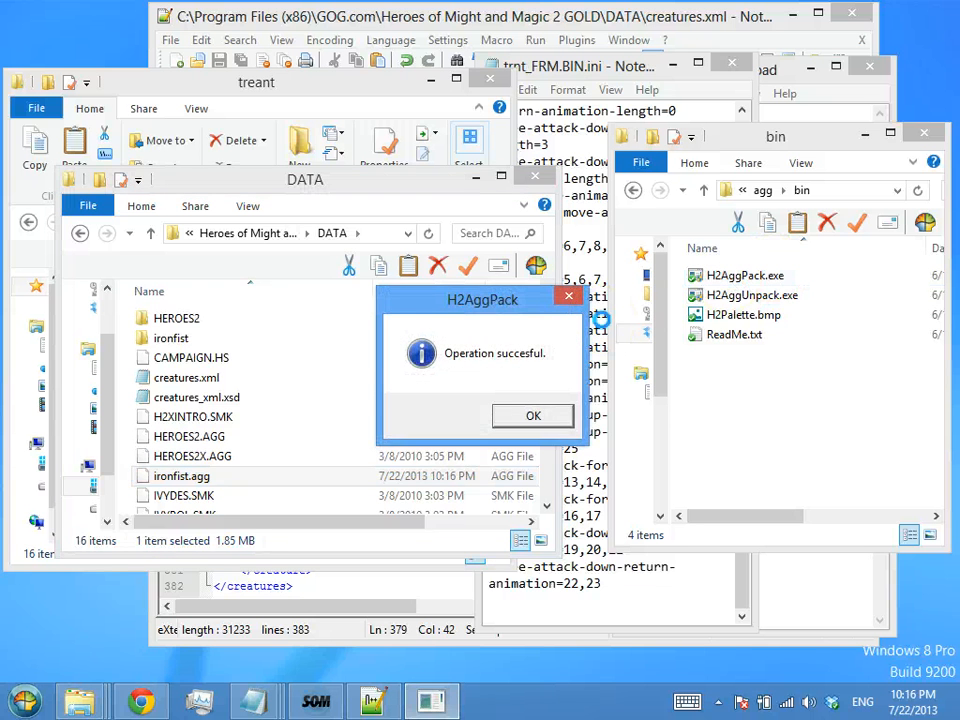
click(176, 338)
click(574, 356)
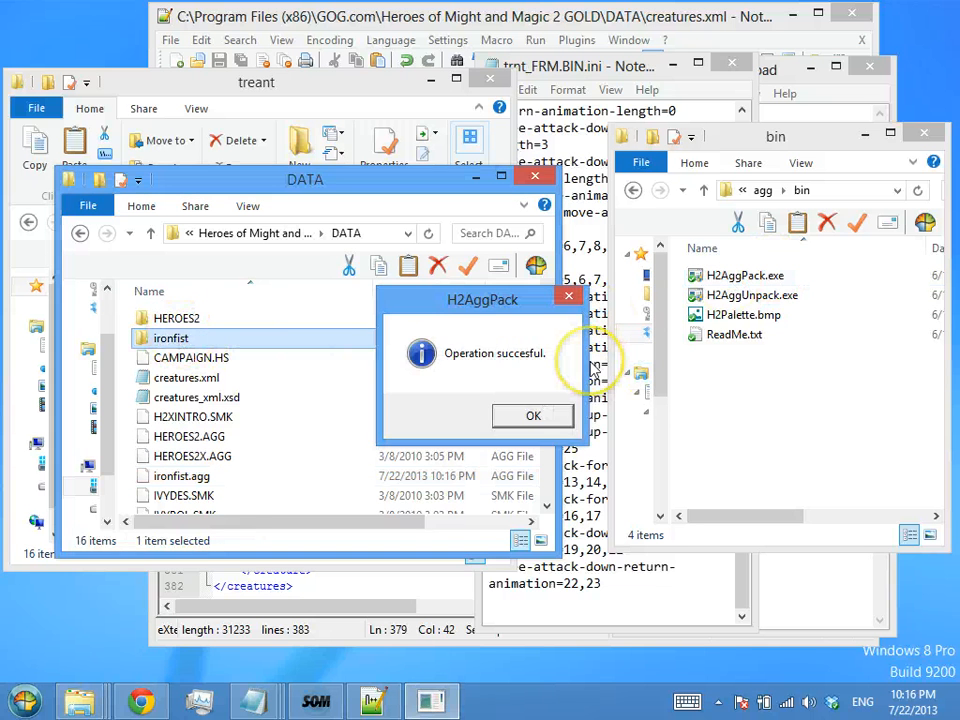
click(546, 418)
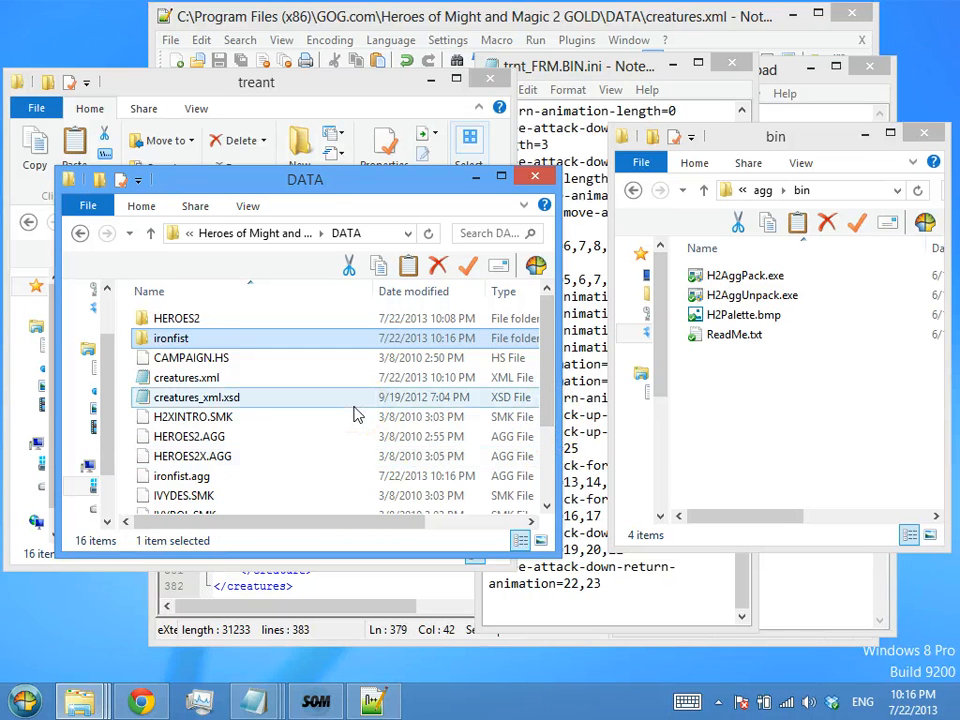
Launch the map editor by running editor.exe from the Heroes of Might and Magic 2 GOLD folder
click(266, 480)
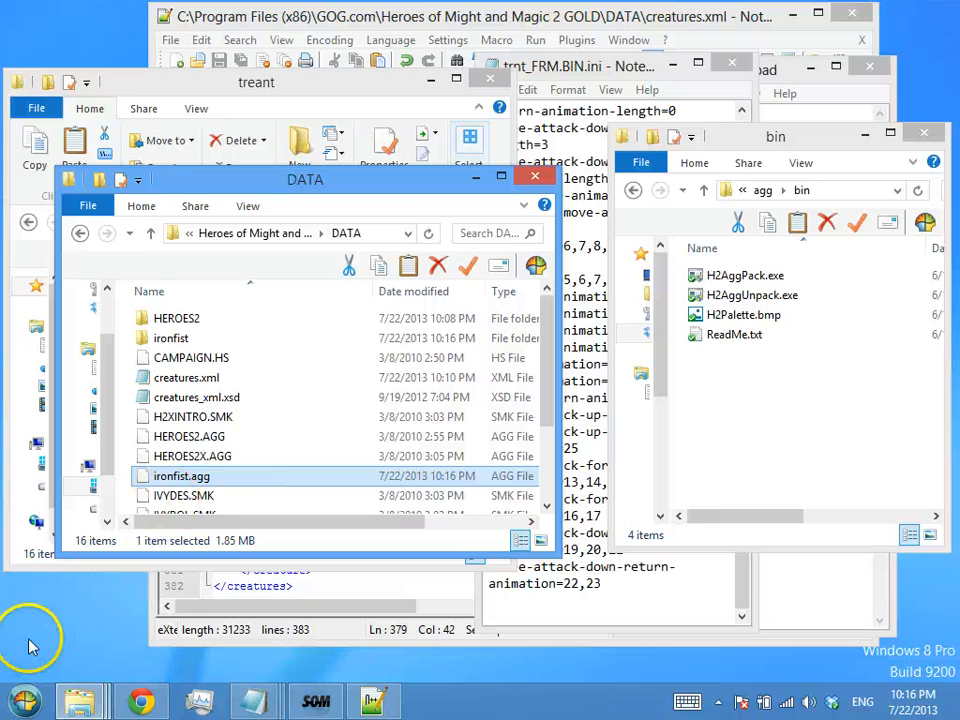
click(150, 233)
click(159, 444)
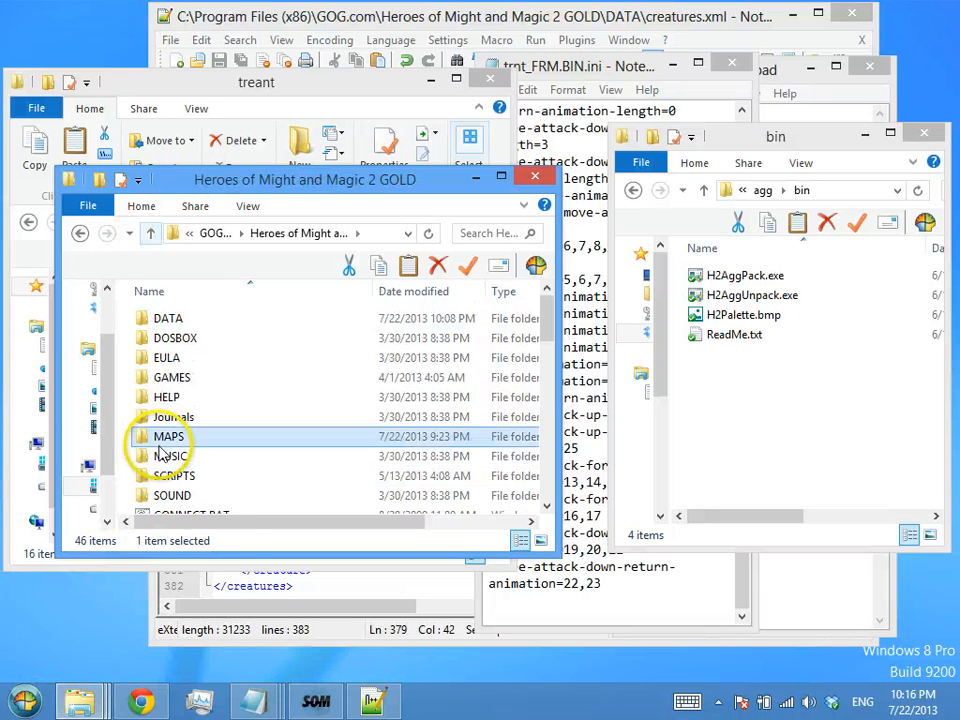
key(Down)
key(Down)
key(Down)
key(Down)
key(Down)
key(e)
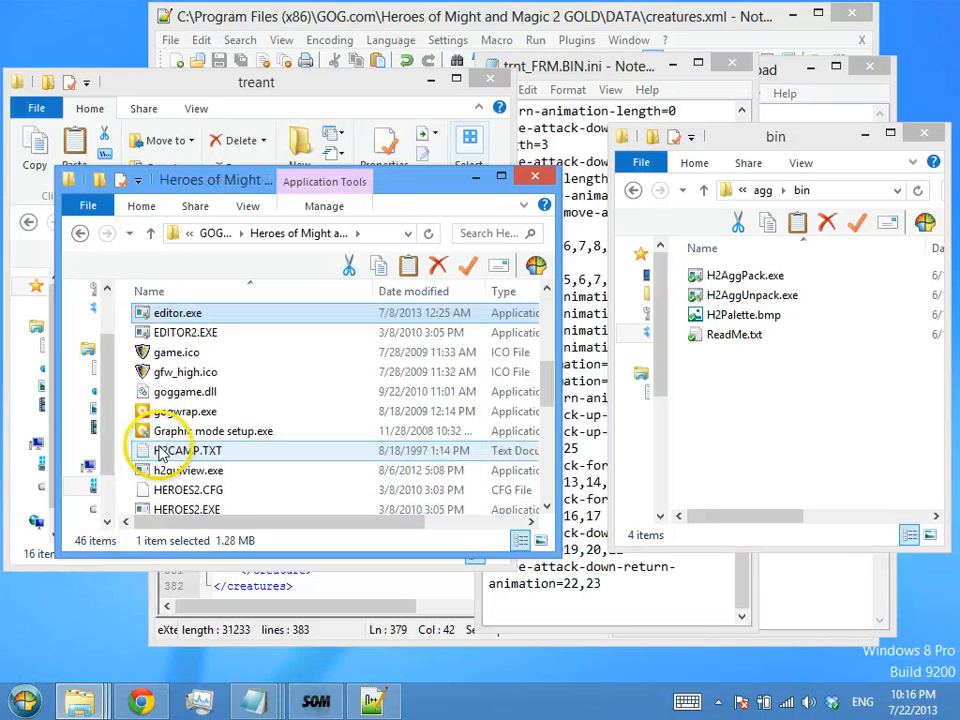
double_click(190, 316)
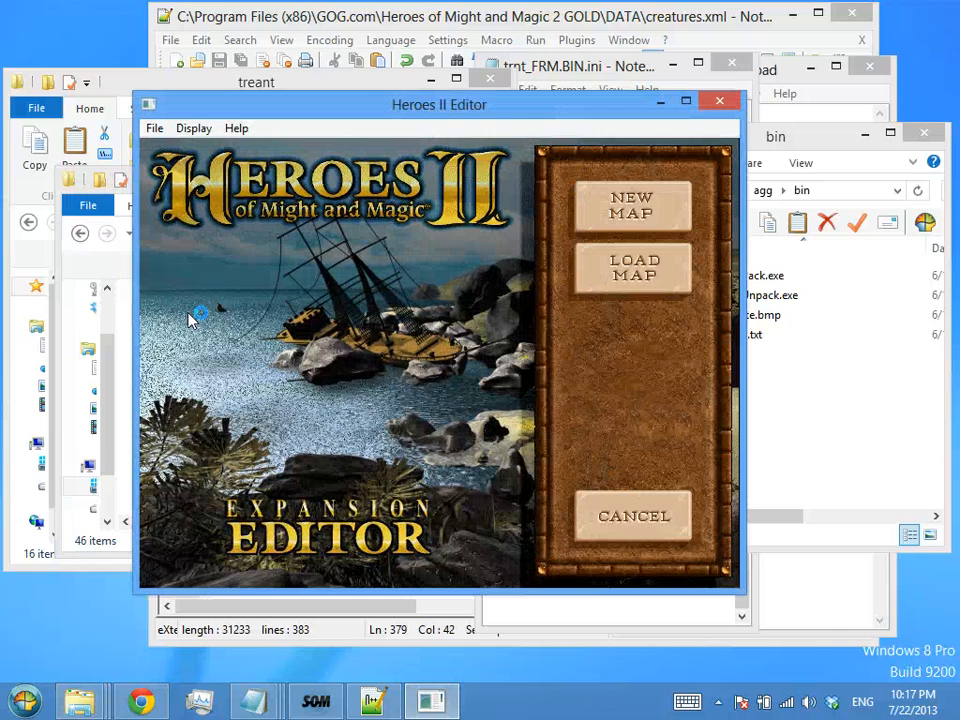
Create a new map from scratch and open the catalogue of placeable map objects
click(633, 206)
click(633, 206)
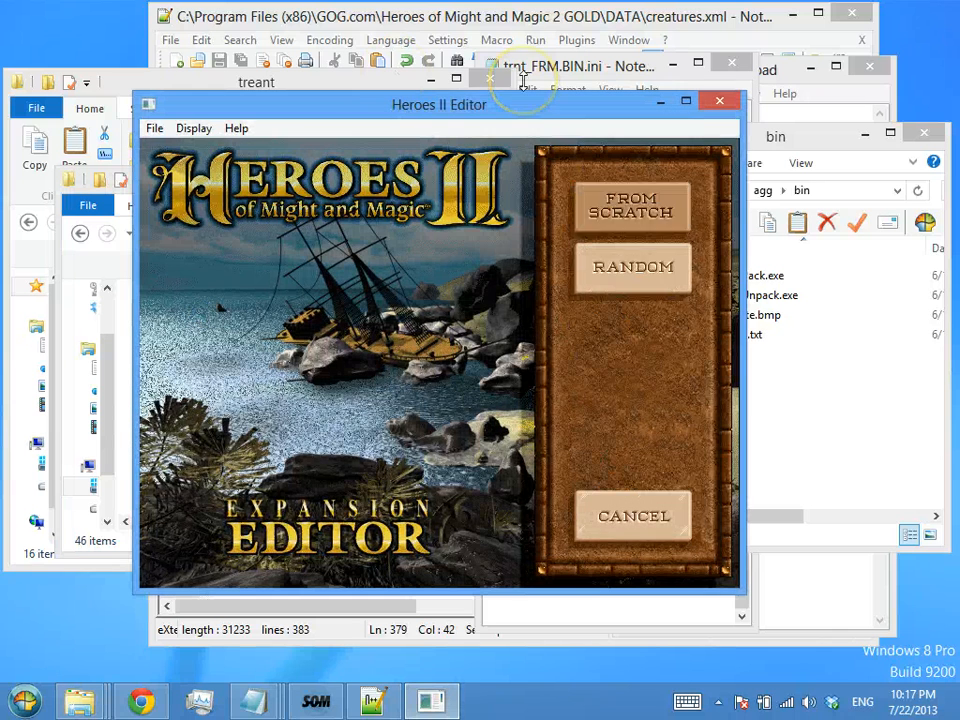
click(633, 206)
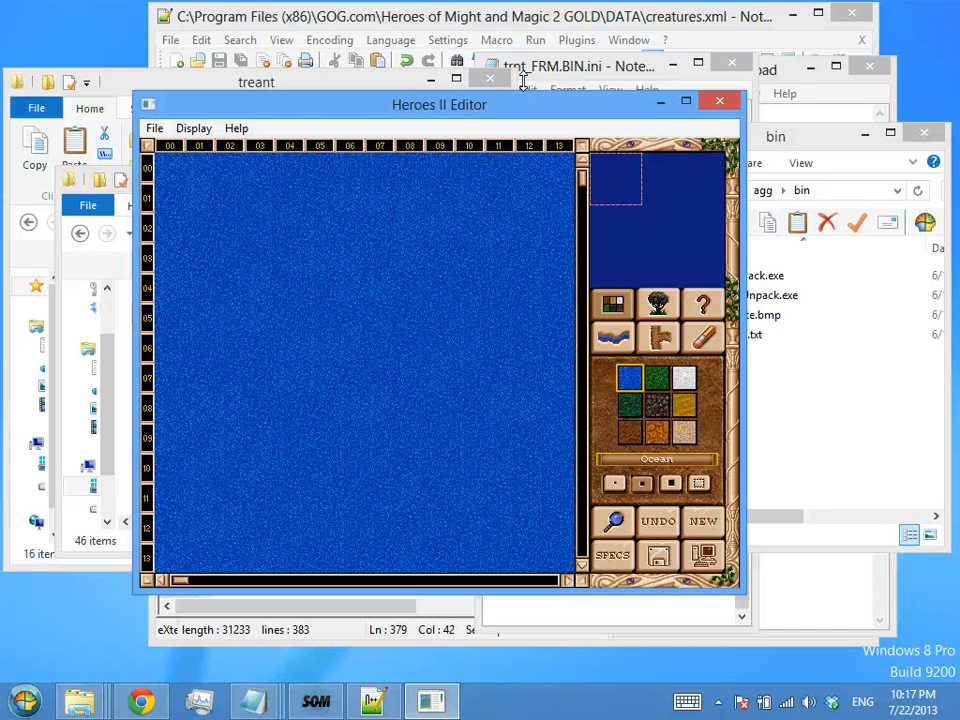
click(658, 303)
click(643, 378)
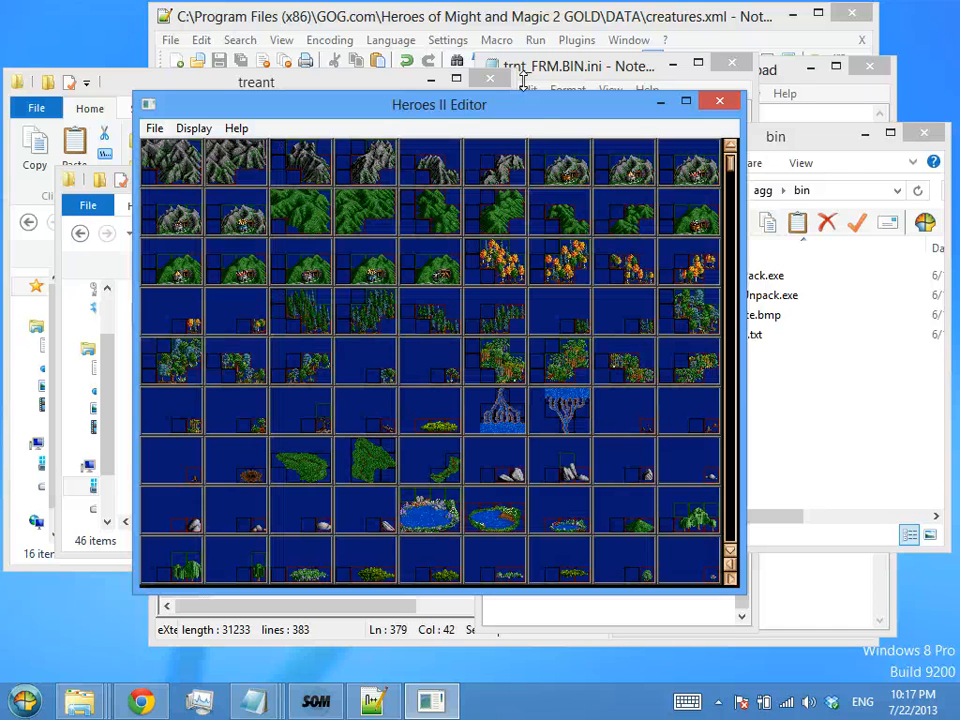
Paint a large area of grass terrain in the map's northwest corner to form land in the water
click(663, 350)
click(613, 303)
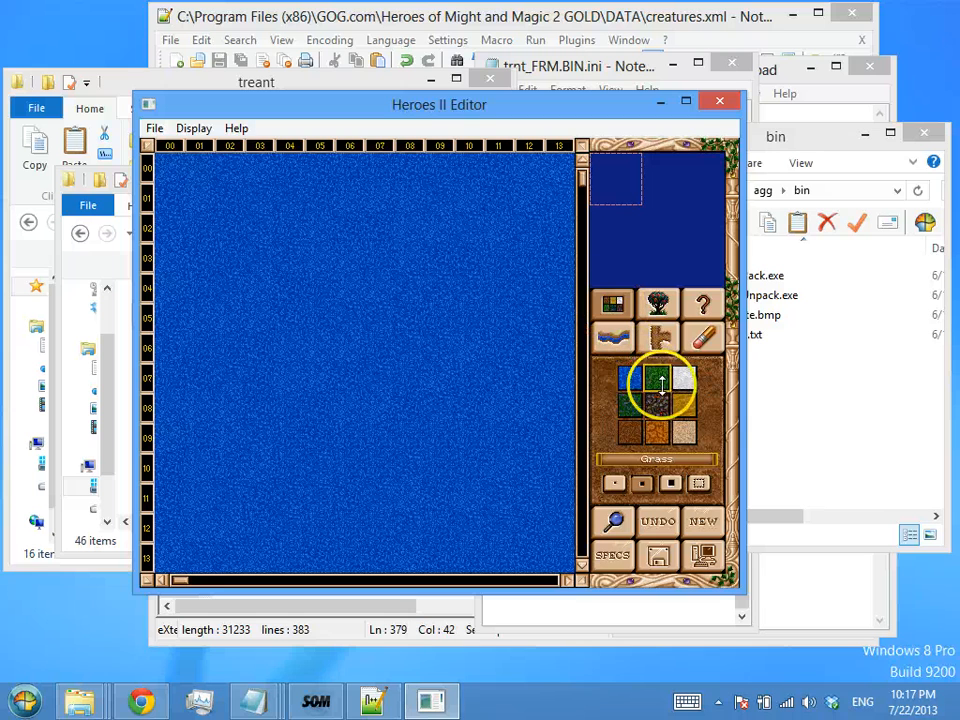
click(656, 378)
mouse_move(428, 386)
mouse_down()
mouse_move(386, 345)
mouse_move(496, 220)
mouse_move(422, 319)
mouse_move(313, 508)
mouse_move(311, 465)
mouse_move(377, 249)
mouse_up()
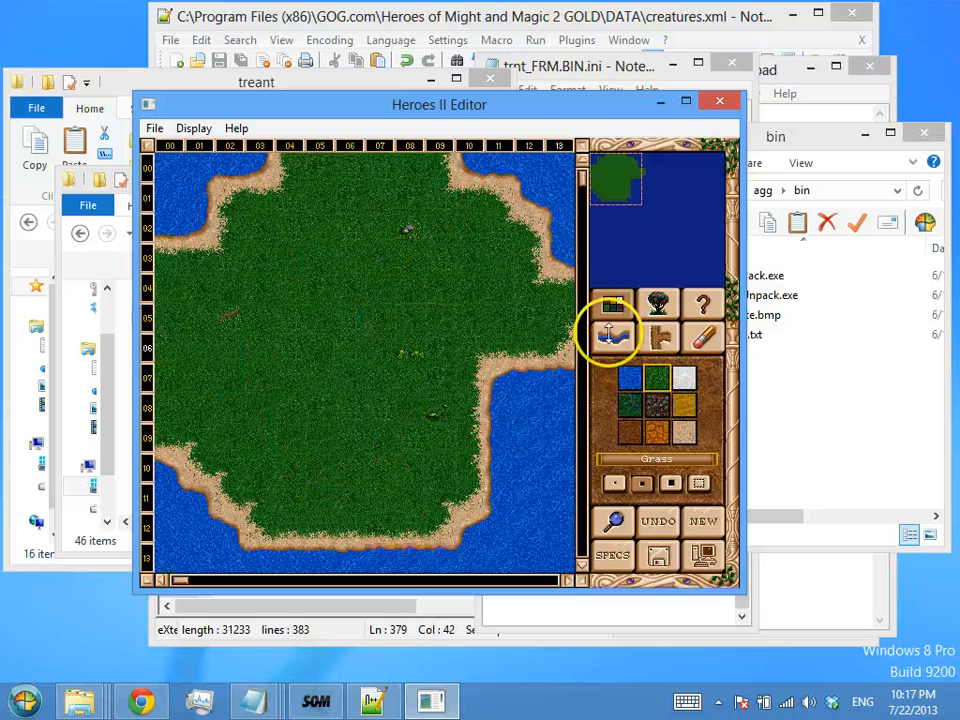
Place a Sorceress town in the middle of the grass and open its details for editing
click(657, 303)
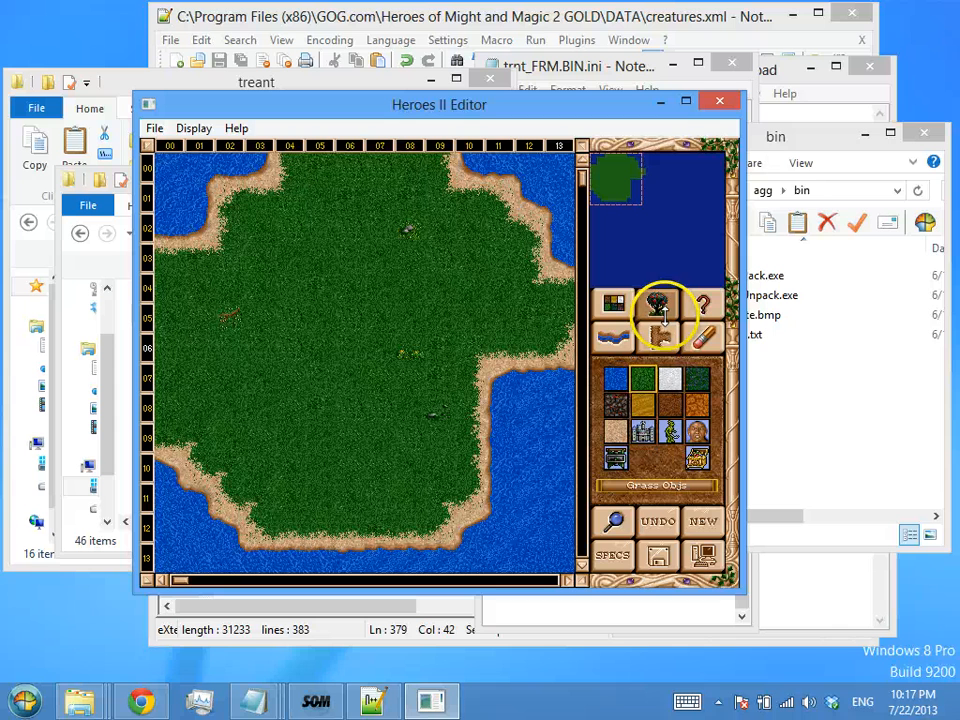
click(639, 447)
click(420, 334)
click(690, 306)
click(372, 316)
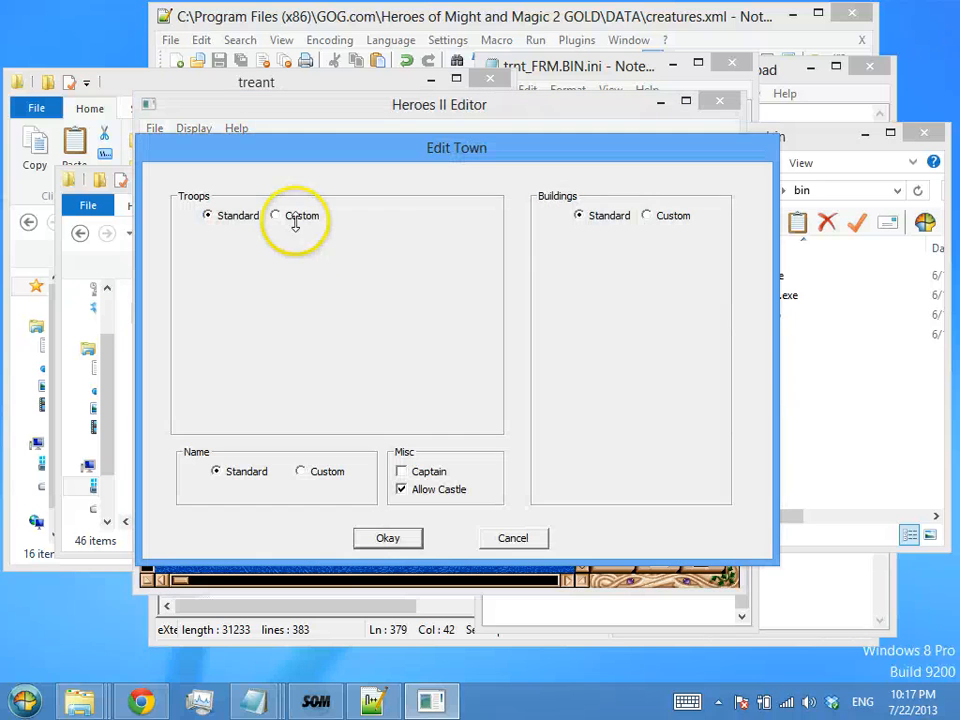
Give the town custom troops with 10 Treants as its first monster, and accept the town settings
click(275, 215)
click(429, 262)
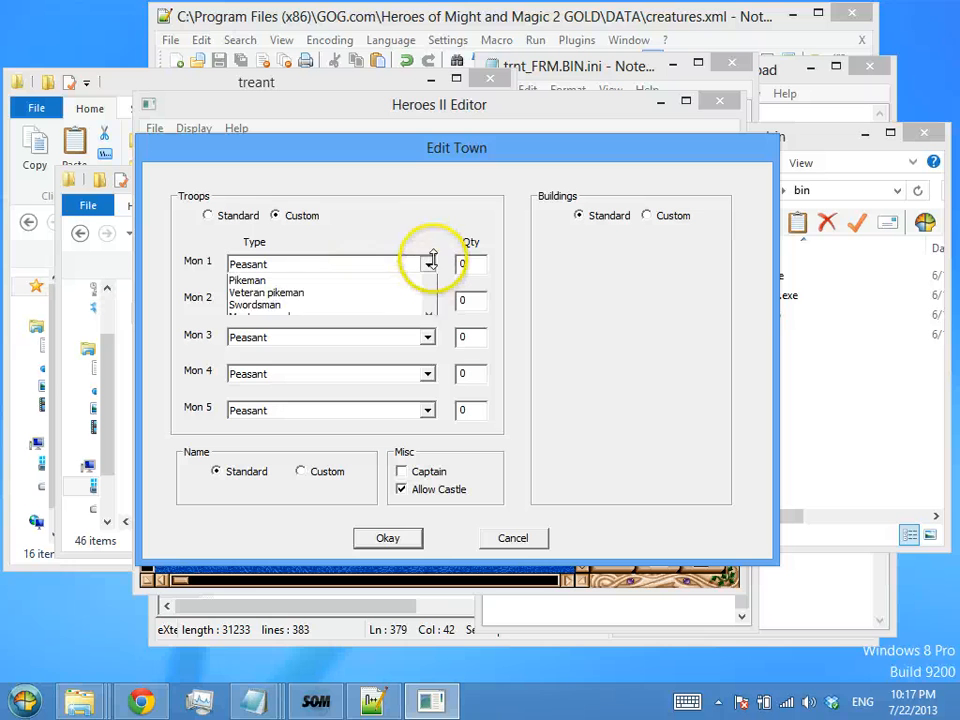
drag(428, 300, 430, 343)
click(386, 352)
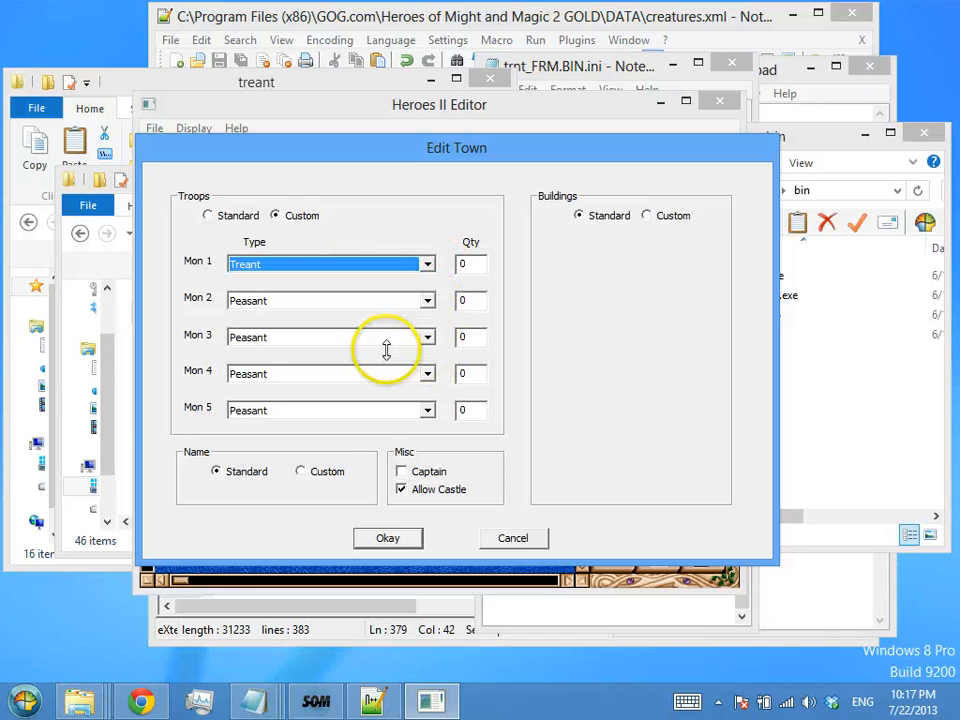
click(480, 263)
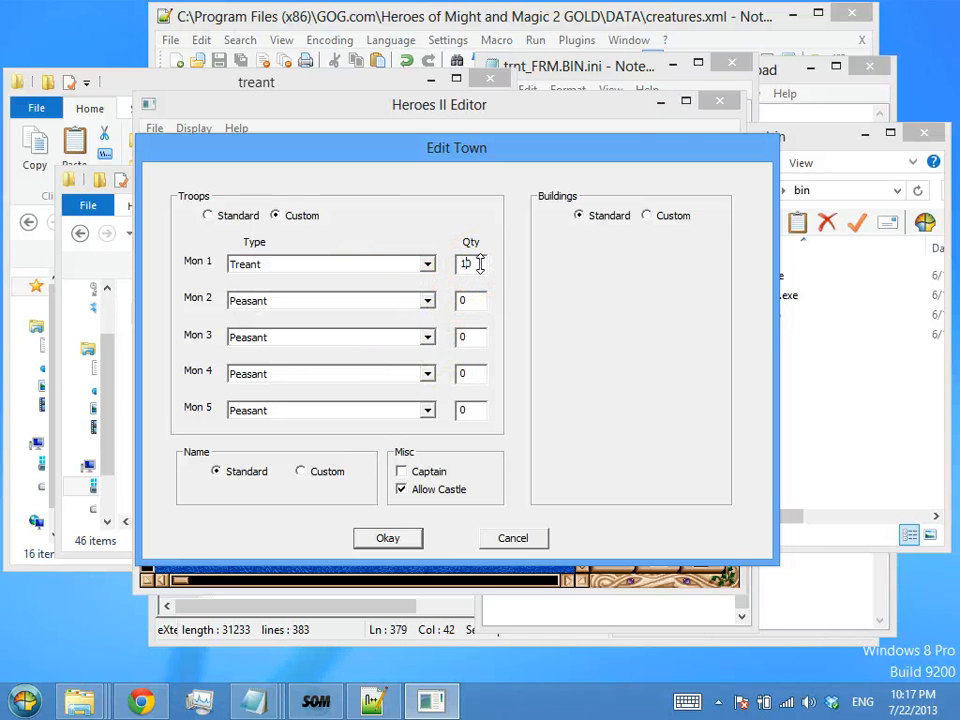
key(Return)
Place a blue hero on the grass to the west of the town
click(655, 306)
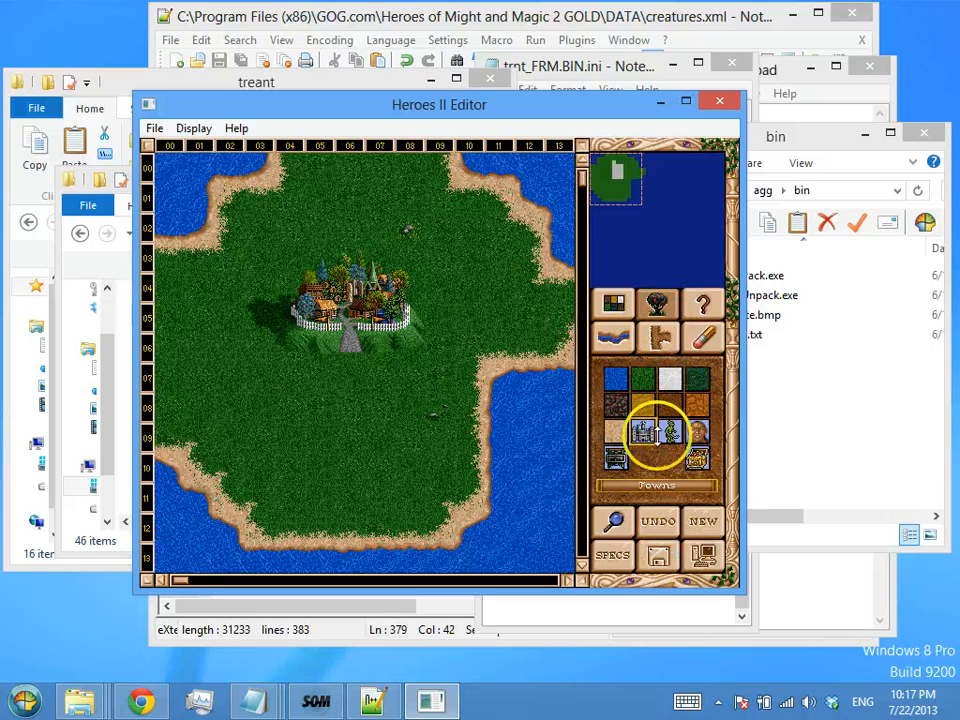
click(670, 432)
click(189, 165)
click(197, 345)
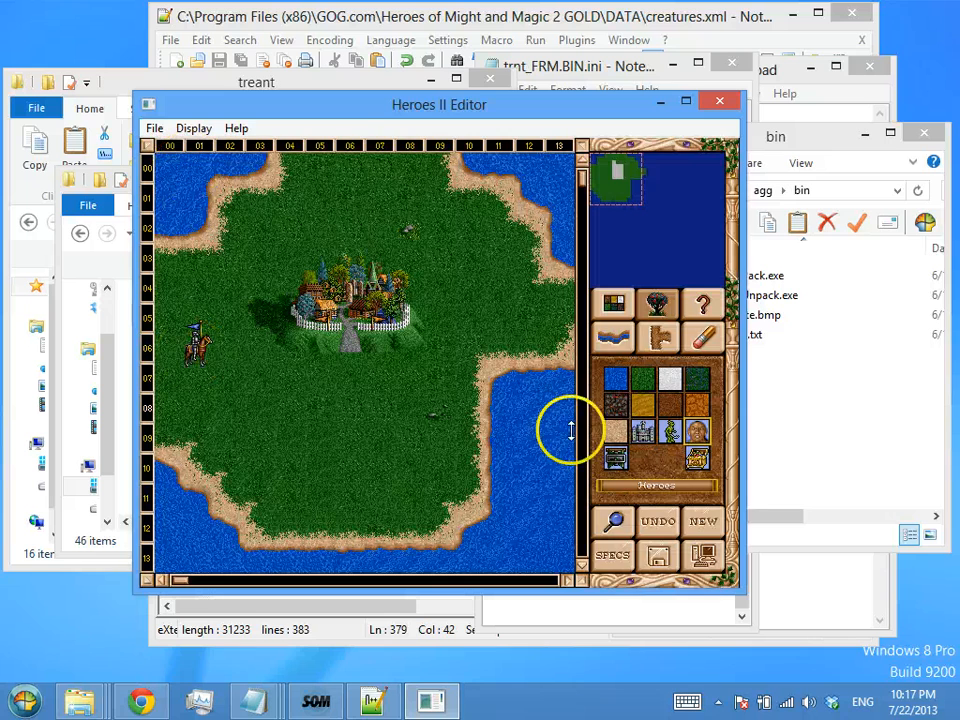
Rename the map as Treant test in the map specifications
click(600, 555)
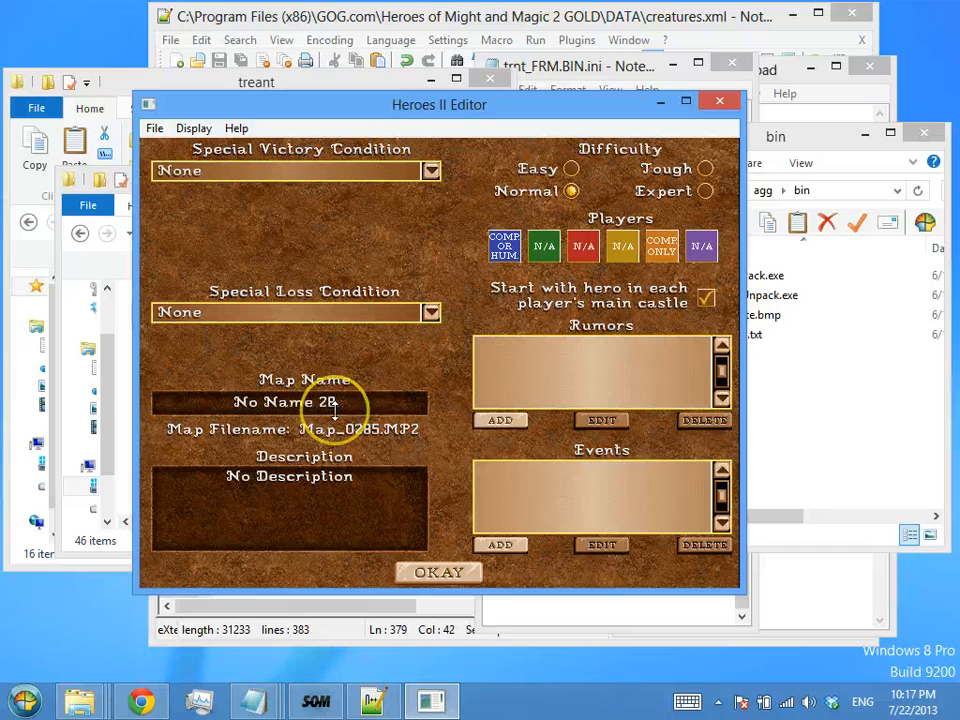
key(BackSpace)
key(BackSpace)
key(BackSpace)
key(BackSpace)
key(BackSpace)
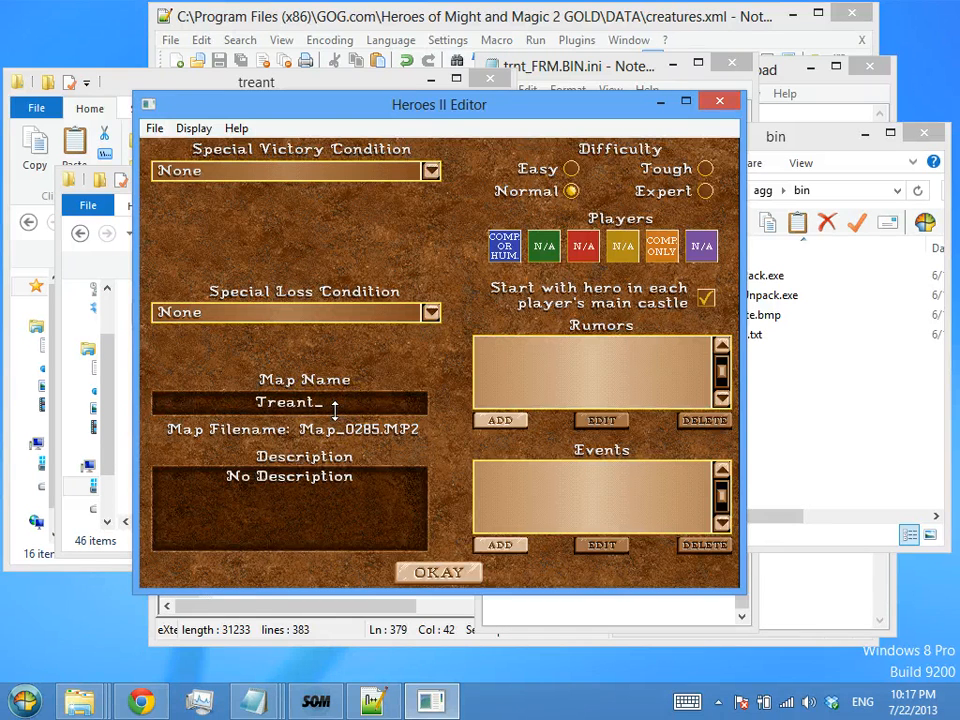
key(Return)
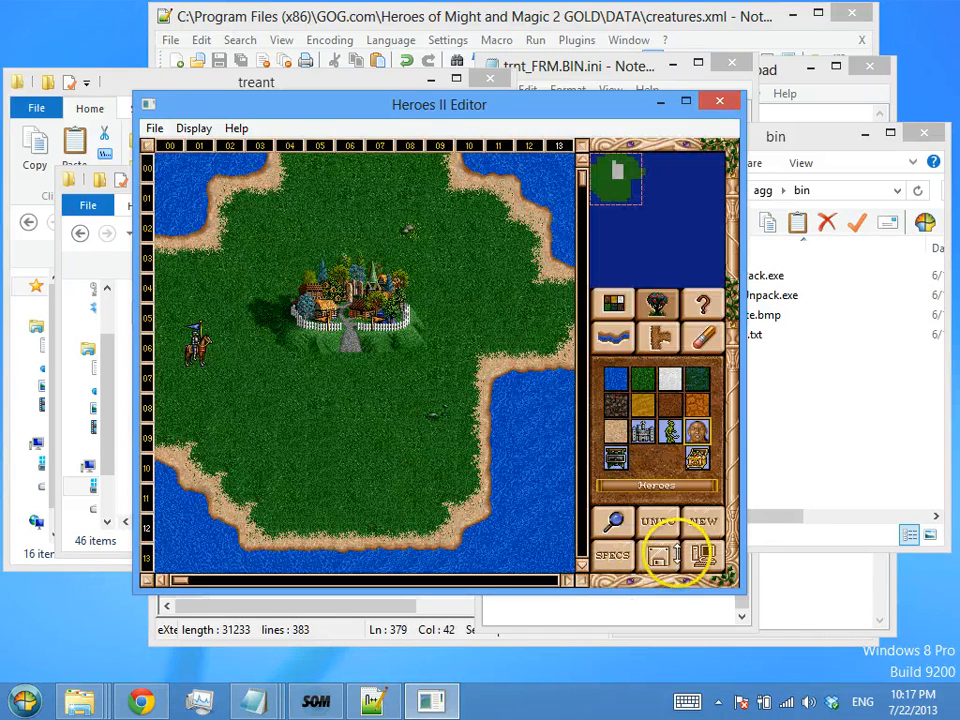
Save the map and quit the map editor
click(658, 555)
click(388, 287)
click(386, 280)
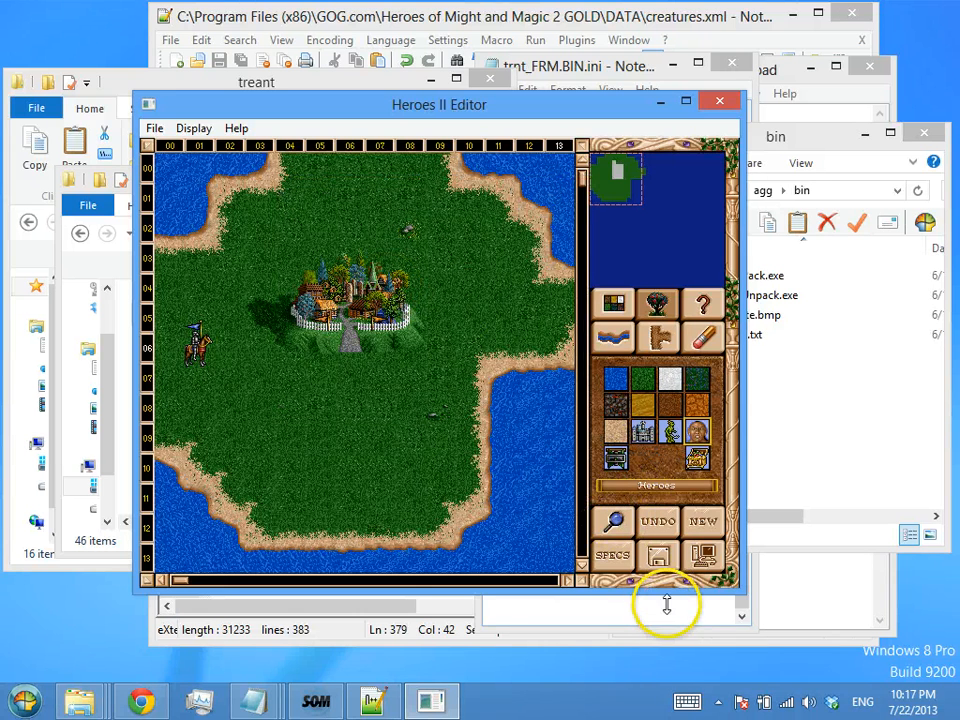
key(f)
key(q)
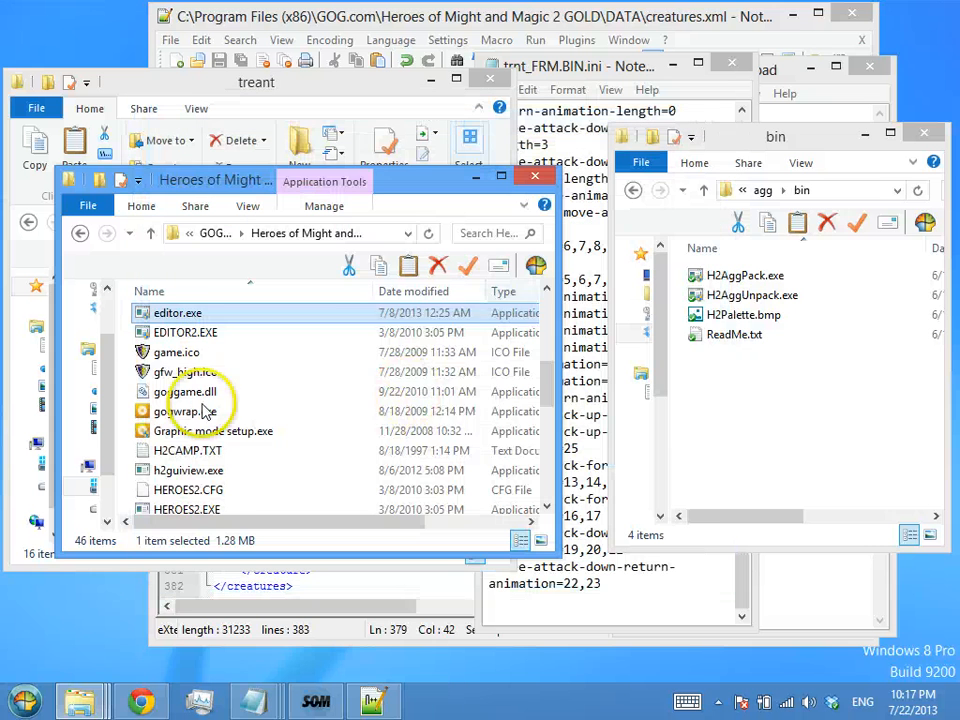
Launch the game by running ironfist.exe from the Heroes of Might and Magic 2 GOLD folder and dismiss the no-CD message
click(184, 410)
click(192, 450)
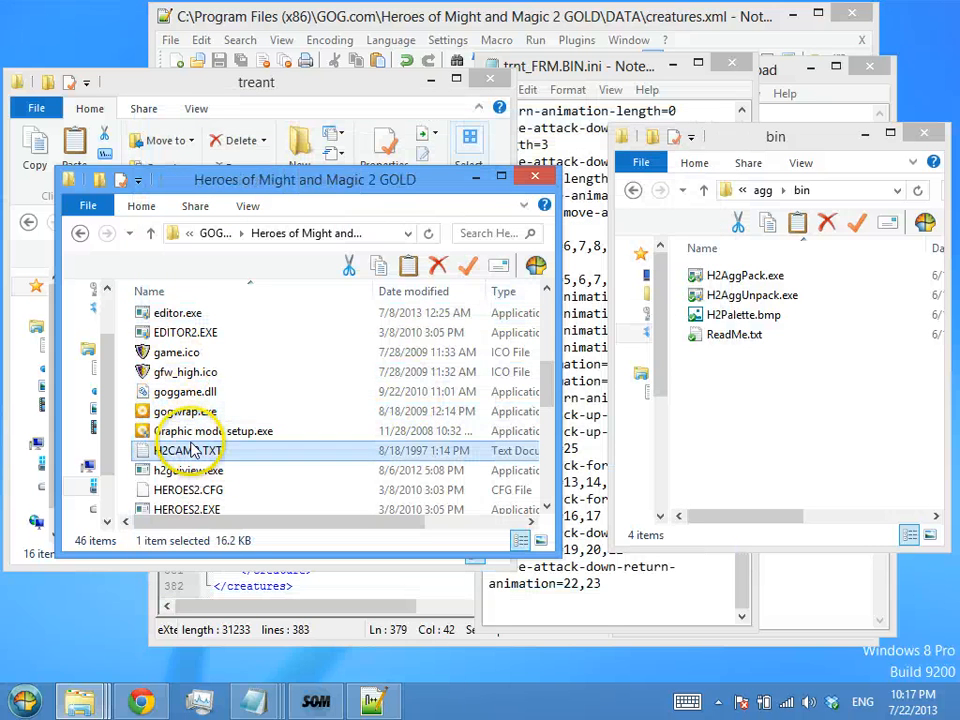
key(Down)
key(Down)
key(Down)
key(Down)
key(Down)
key(Down)
key(Down)
key(Down)
key(Down)
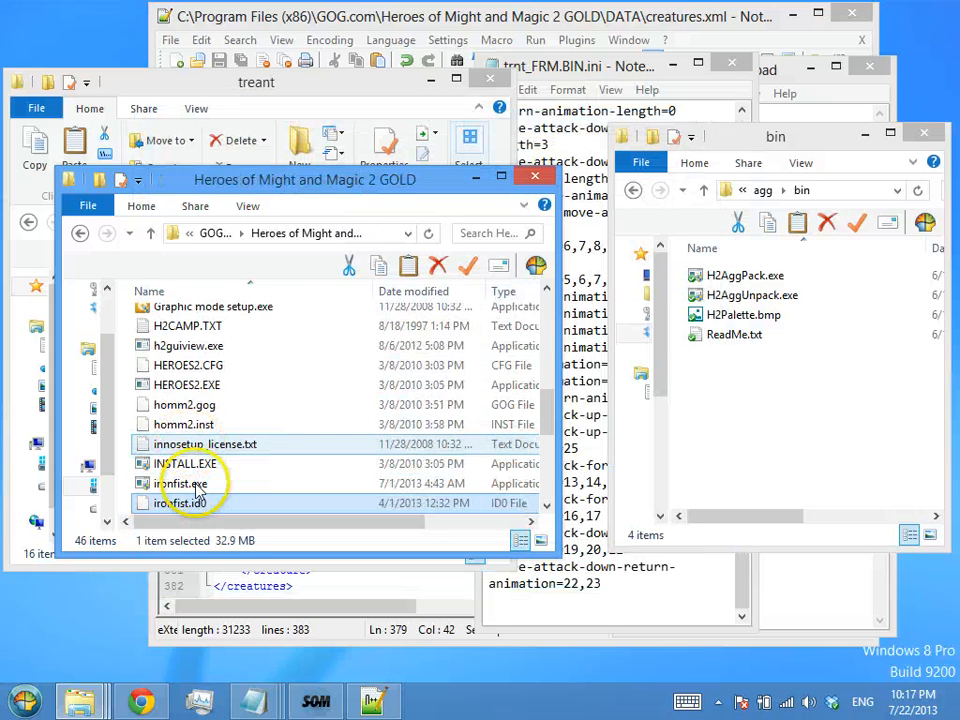
right_click(200, 489)
click(201, 490)
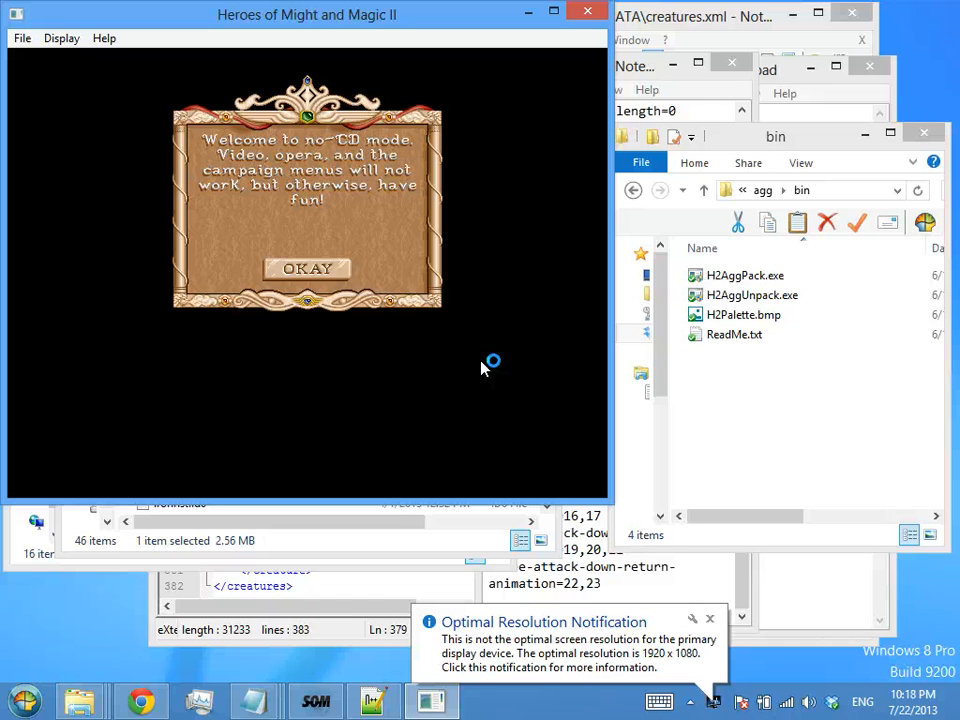
click(366, 273)
Start a new game on the small scenario Treant test
click(502, 108)
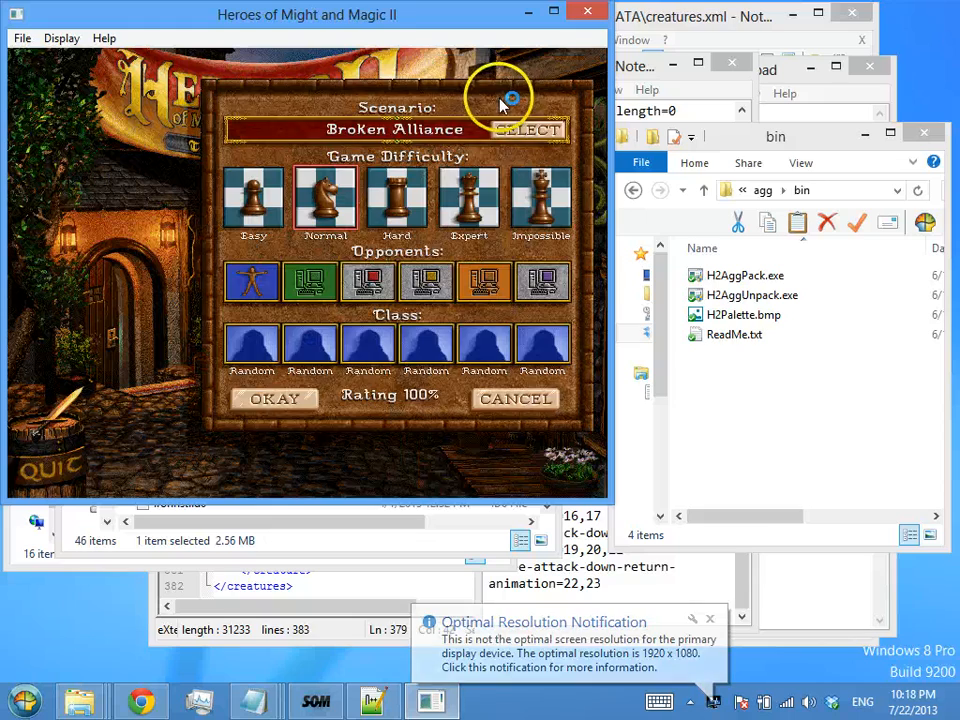
click(527, 128)
click(288, 90)
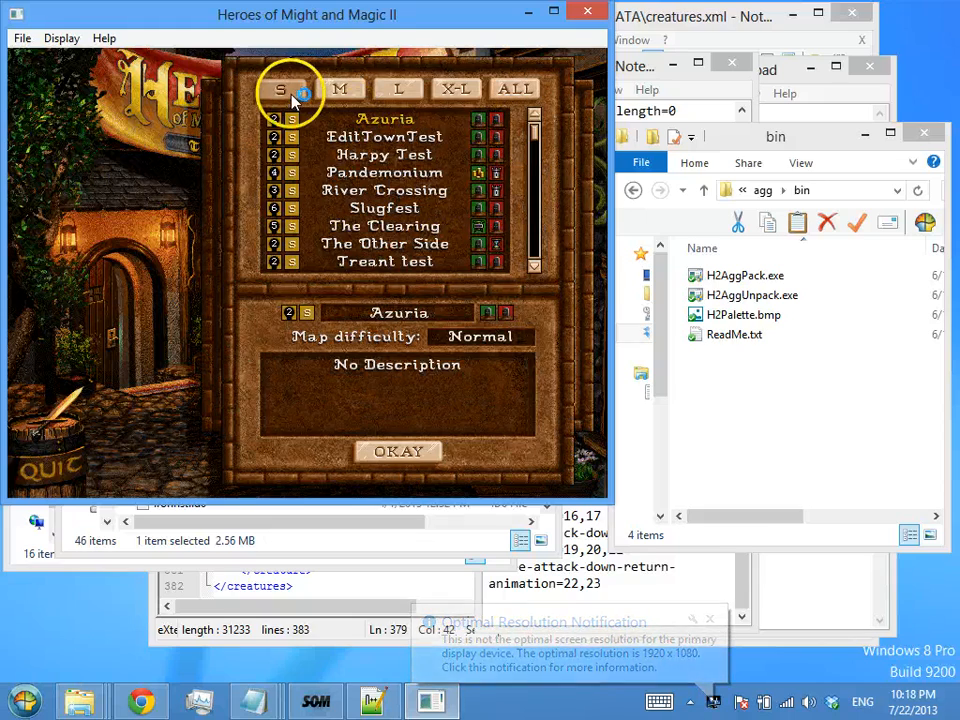
click(389, 262)
double_click(389, 262)
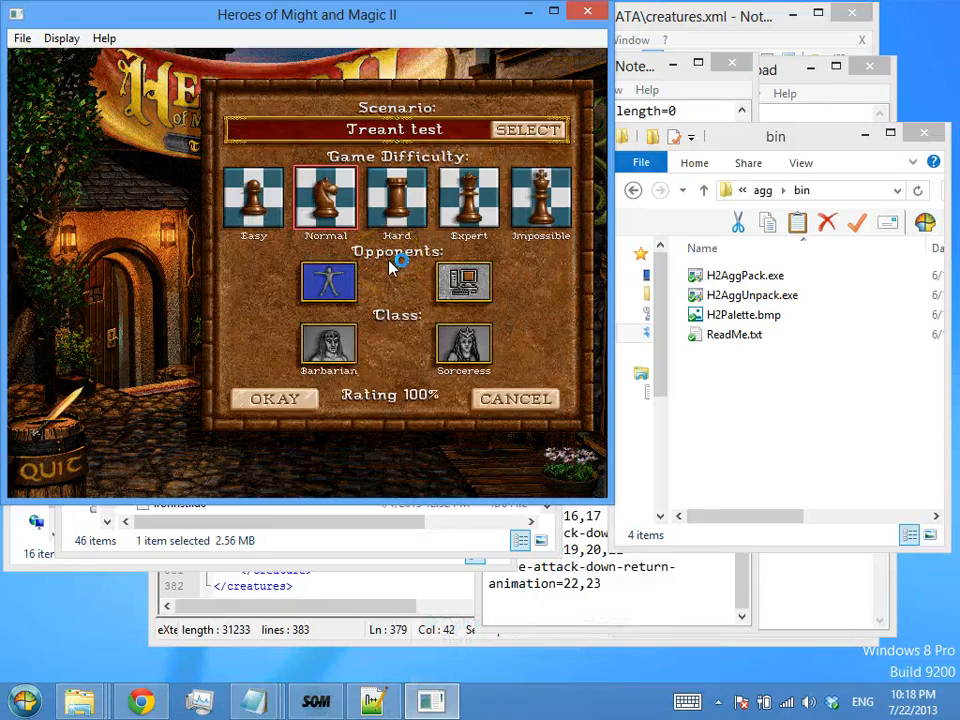
key(Return)
Move the hero east to the entrance of the town to attack it
click(355, 248)
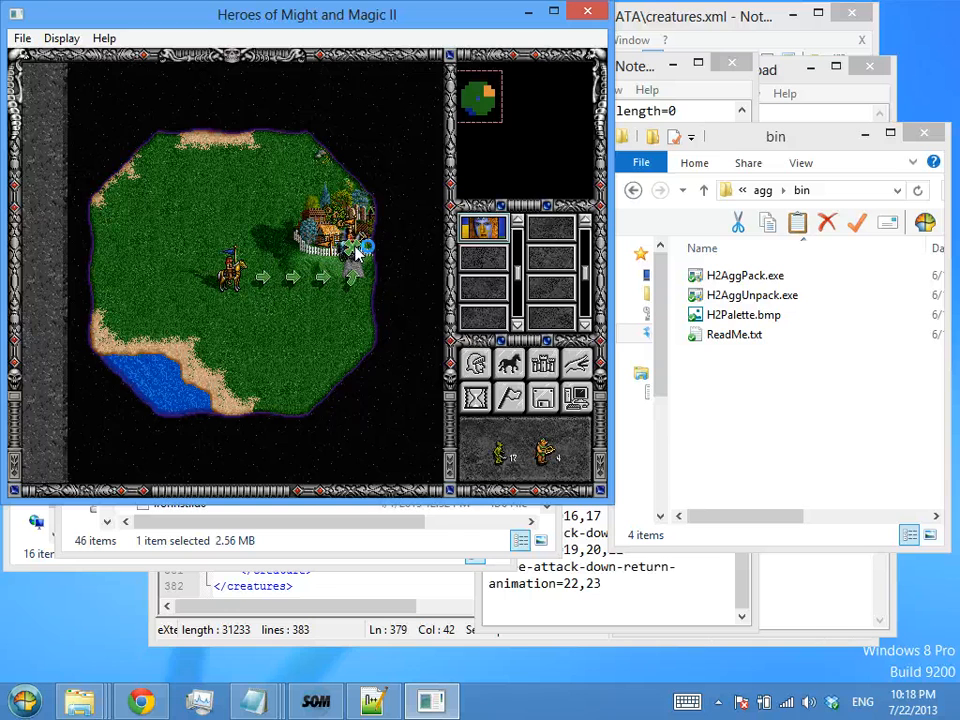
click(355, 249)
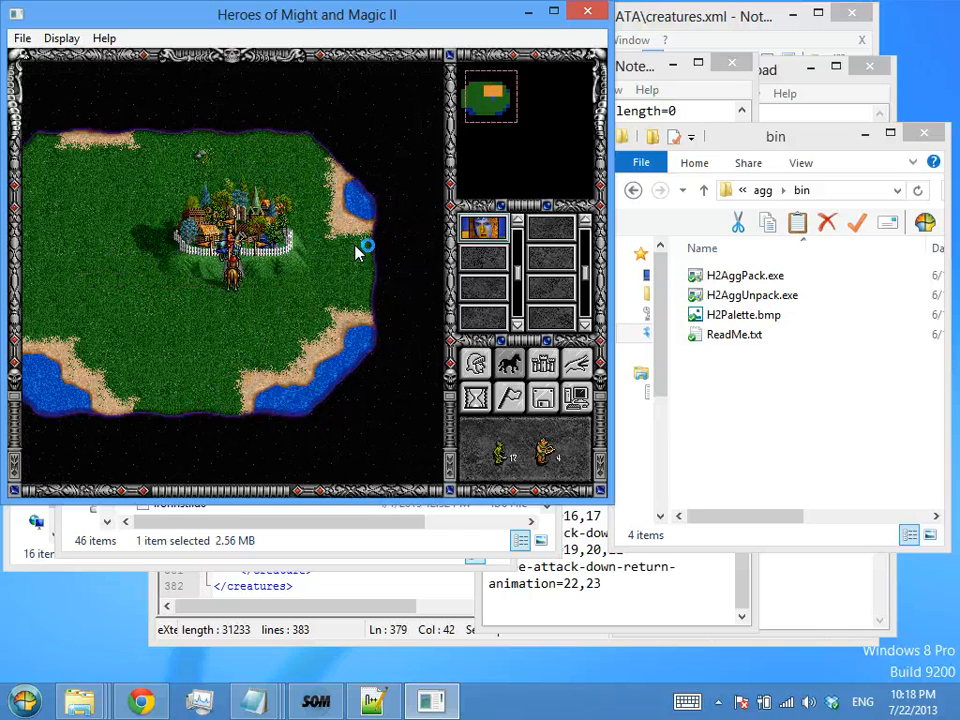